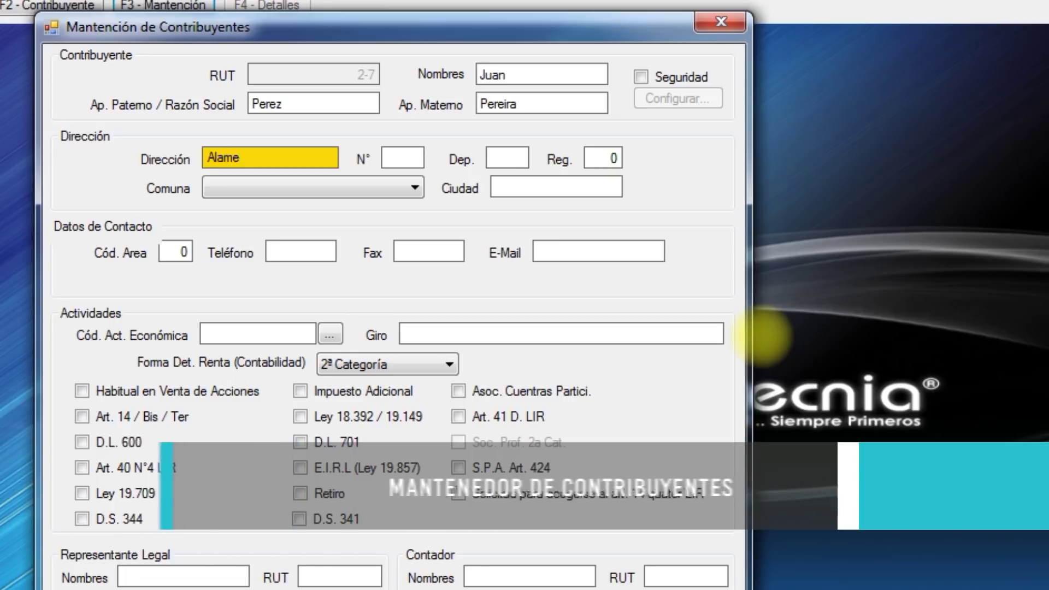
Enter the street number, region 13, comuna SANTIAGO and city Santiago.
key(Tab)
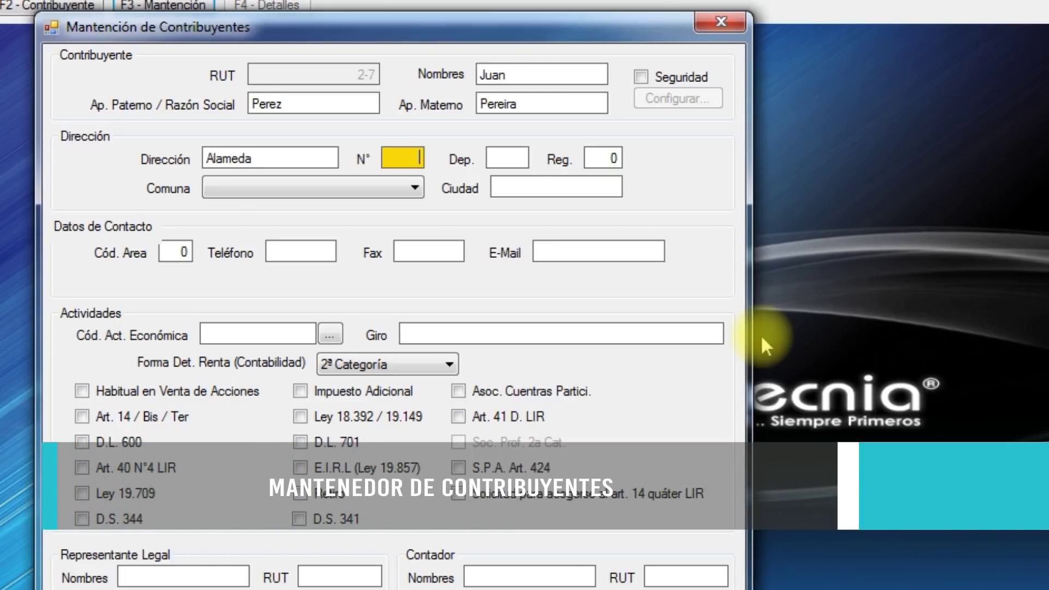
text(123)
key(Tab)
key(Tab)
text(13)
key(Tab)
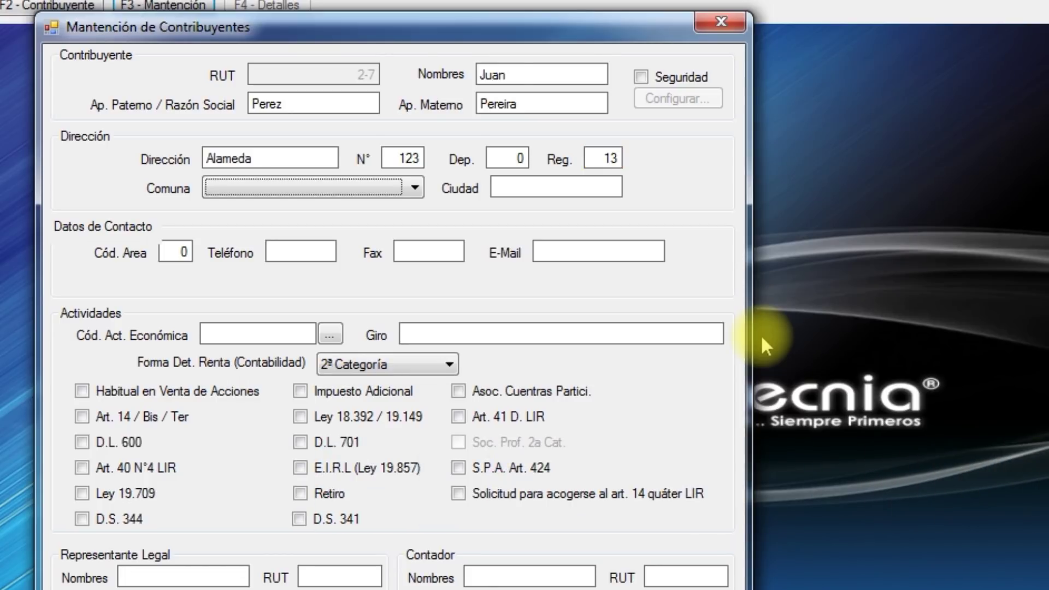
key(Down)
key(Tab)
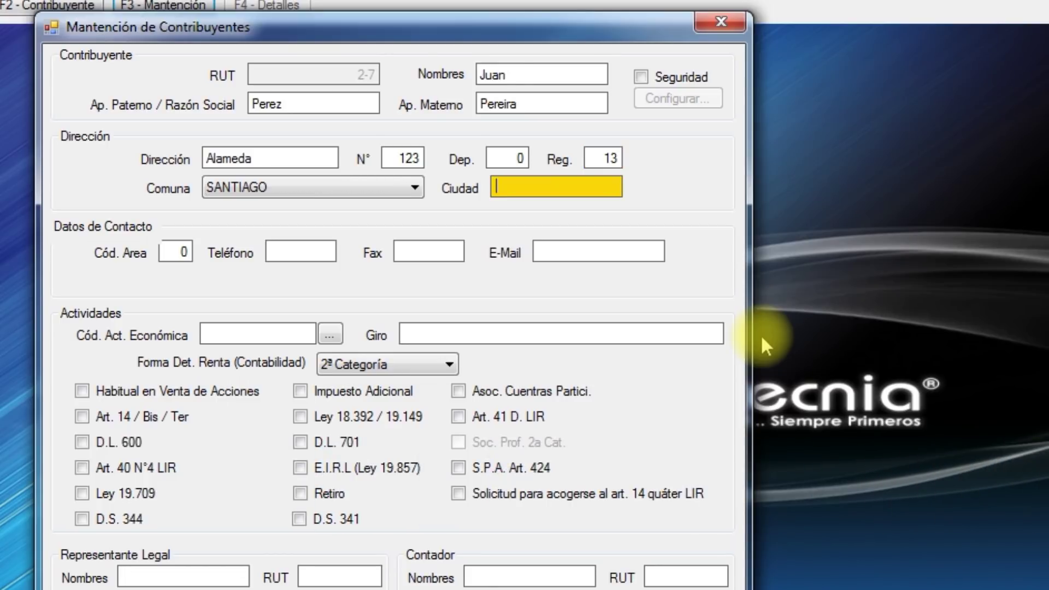
text(Santiago)
Fill in the taxpayer's phone number and e-mail address, leaving fax blank.
key(Tab)
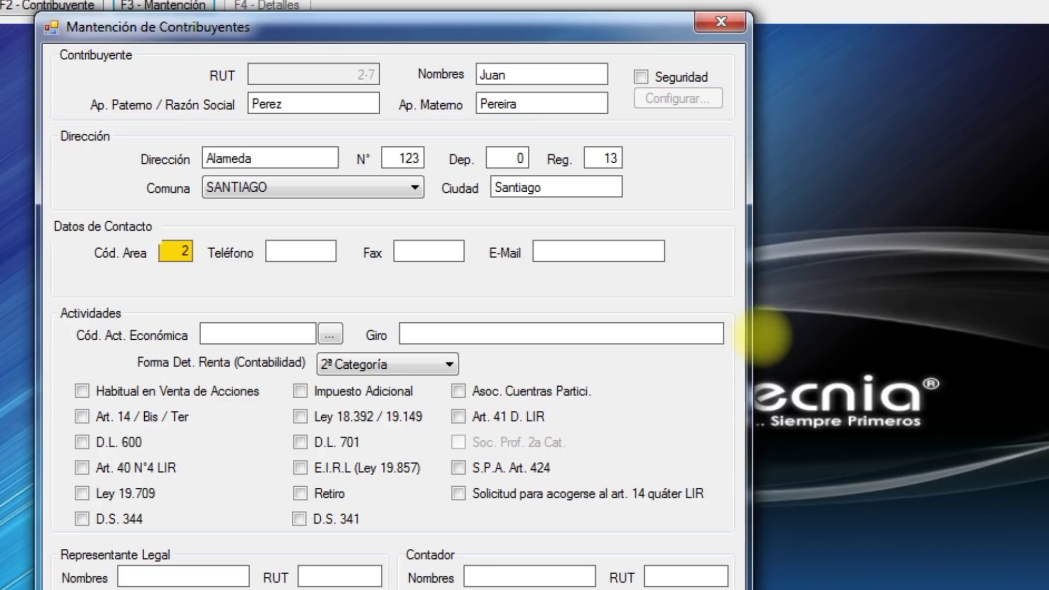
key(Tab)
text(1234567)
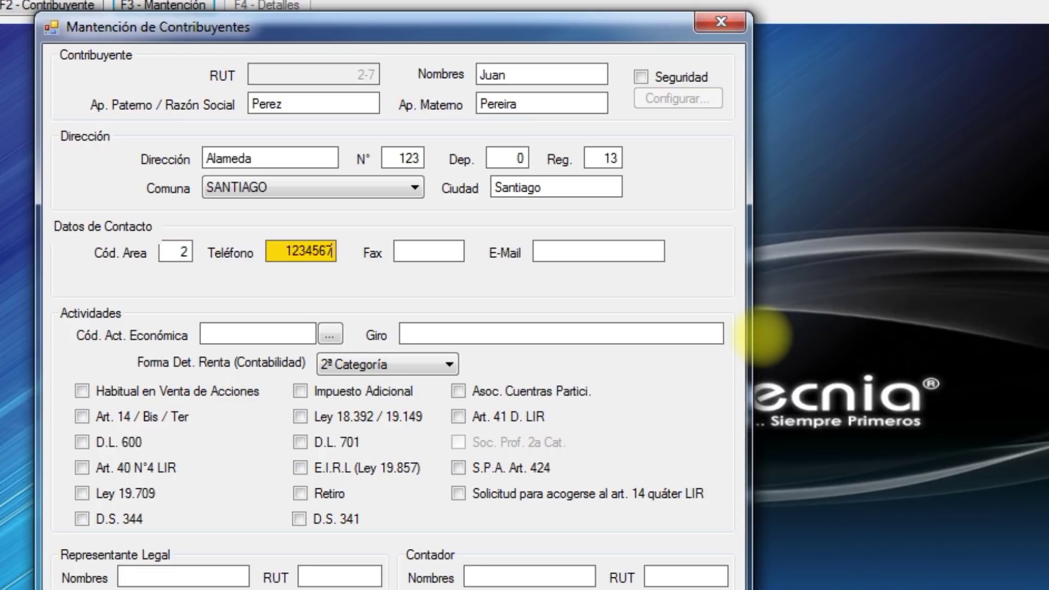
key(Tab)
key(Tab)
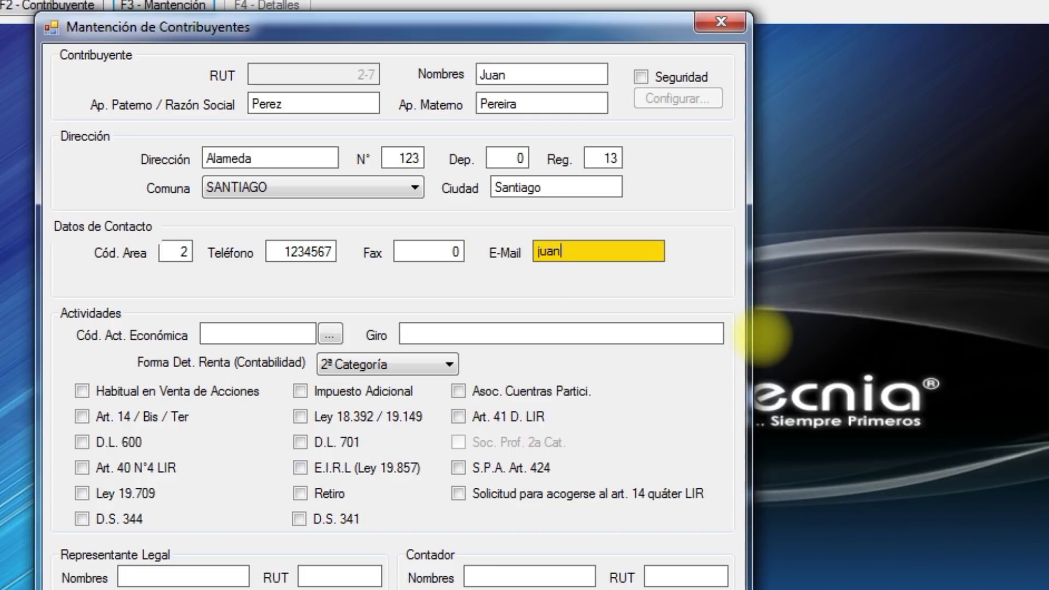
key(Tab)
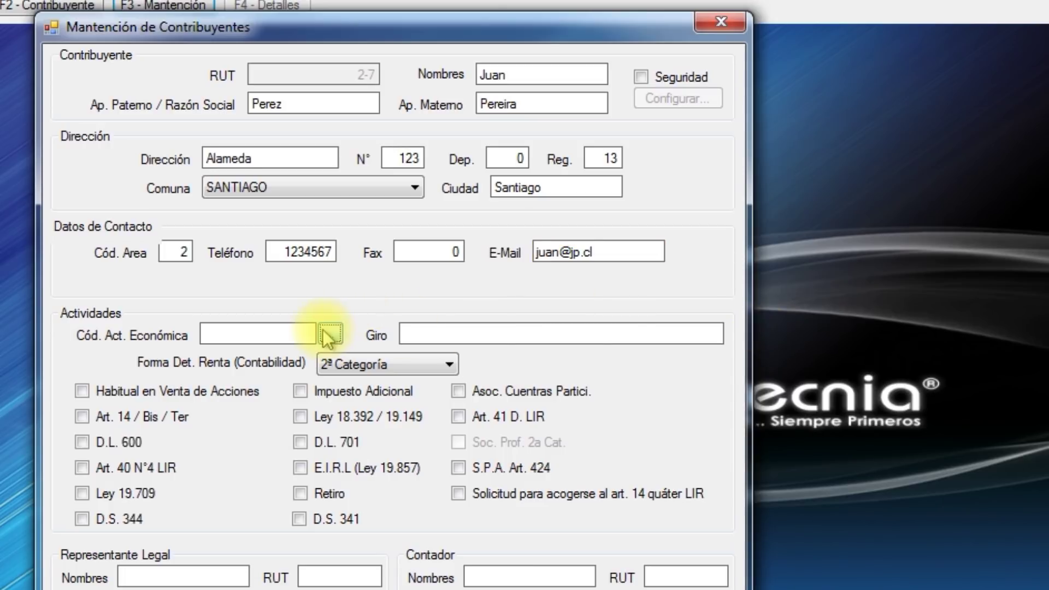
Assign economic activity 152010 (milk, butter and dairy products) from the activity catalogue.
click(328, 336)
click(415, 262)
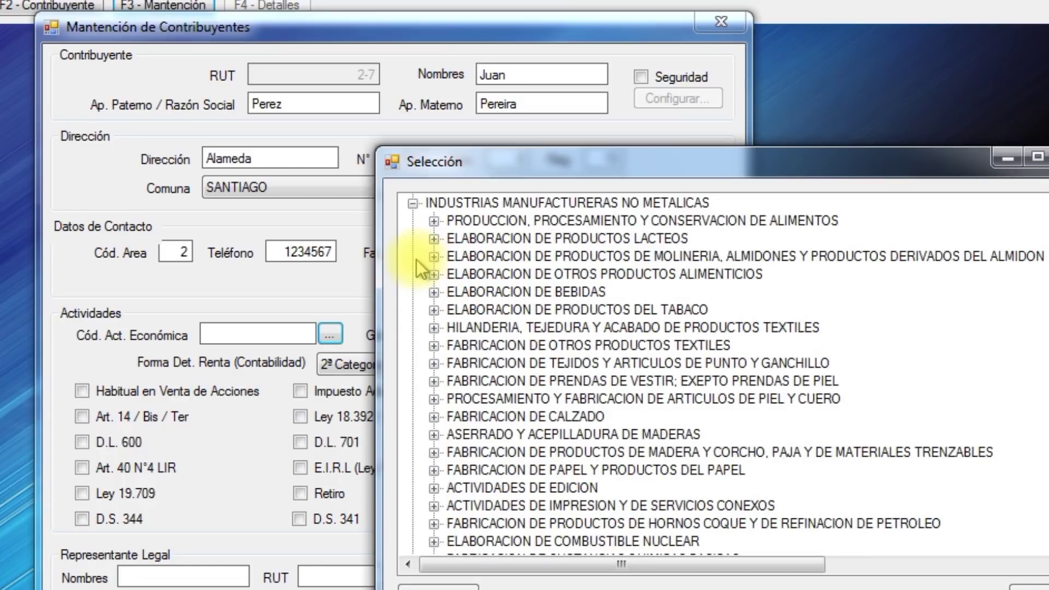
click(433, 238)
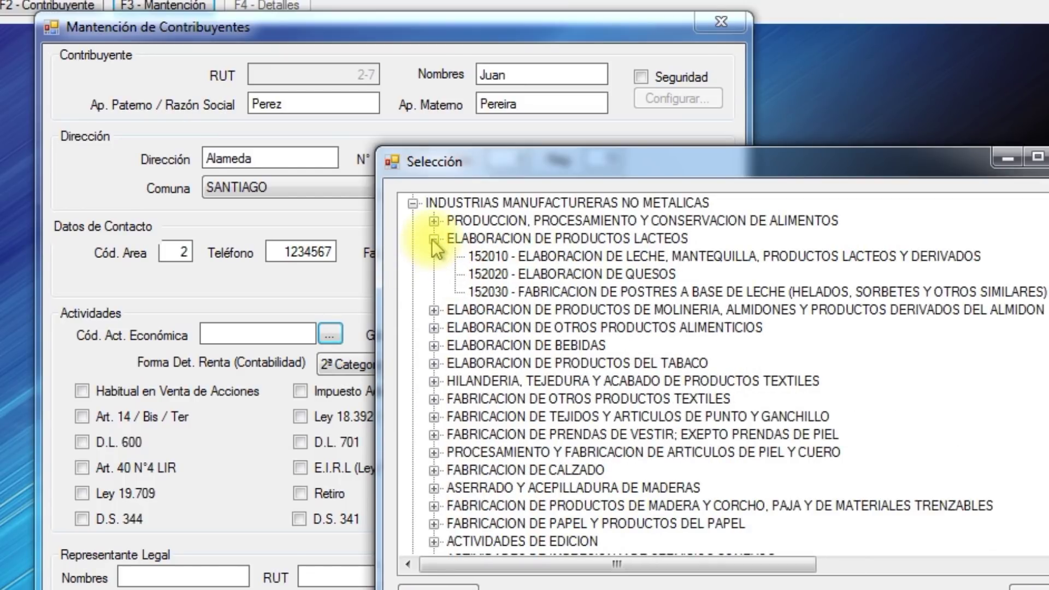
double_click(479, 259)
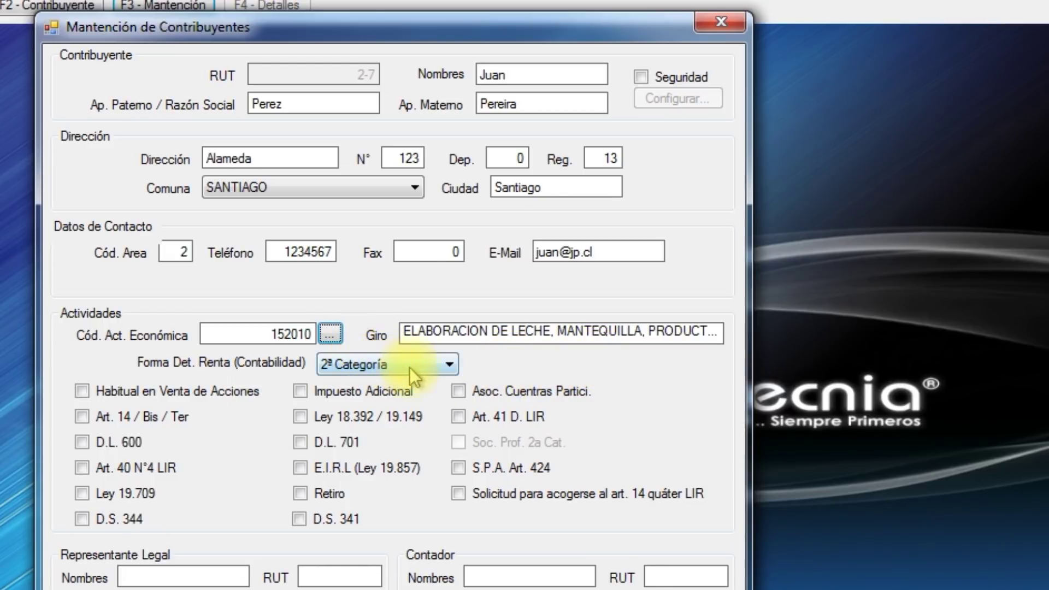
click(454, 366)
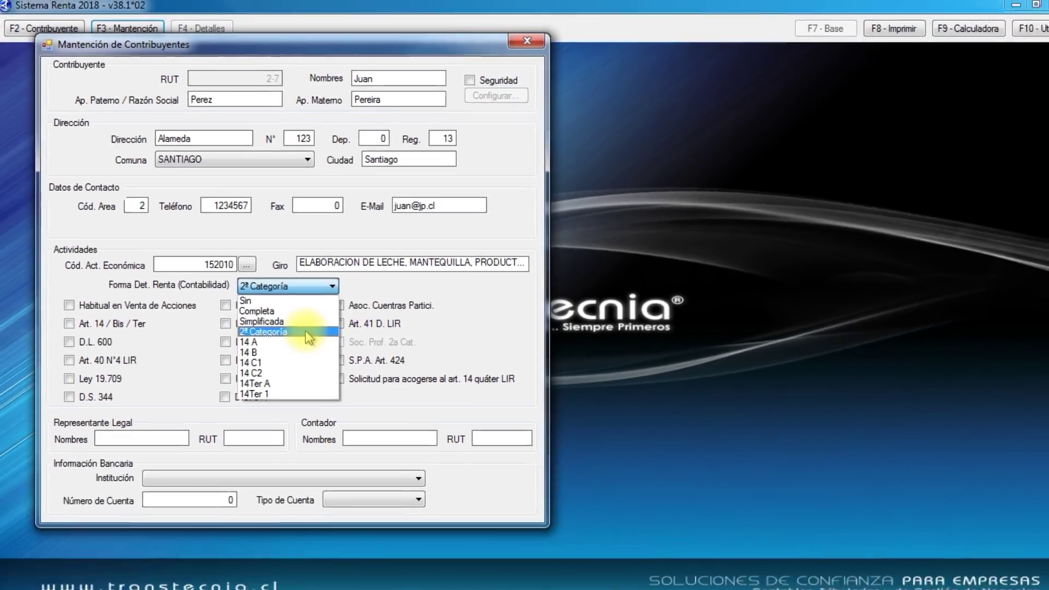
Keep 2ª Categoría as the income determination method.
click(383, 428)
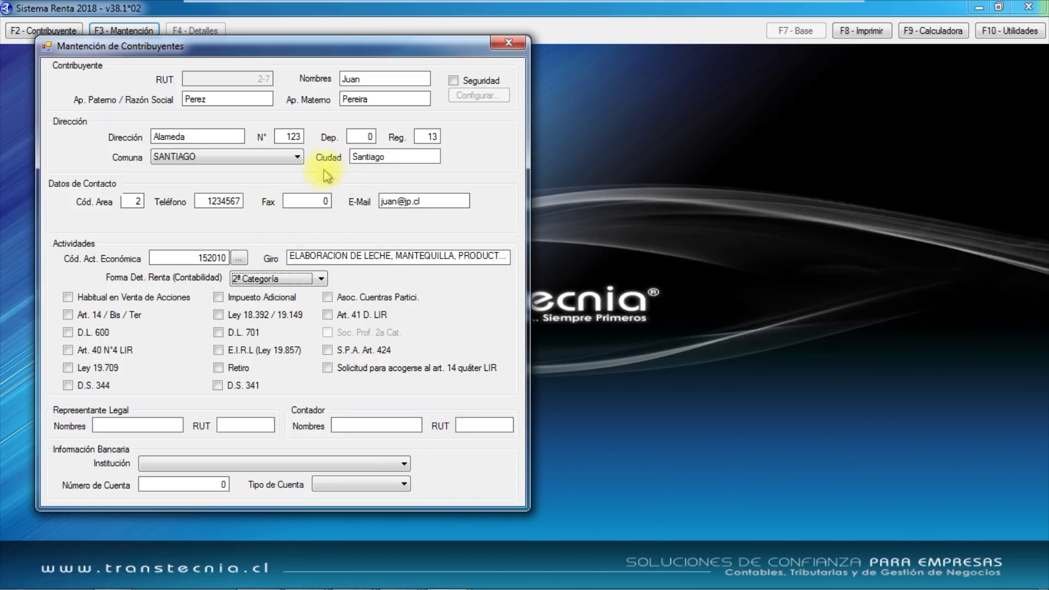
Close the taxpayer form and open the new taxpayer's return from the taxpayer list.
click(511, 46)
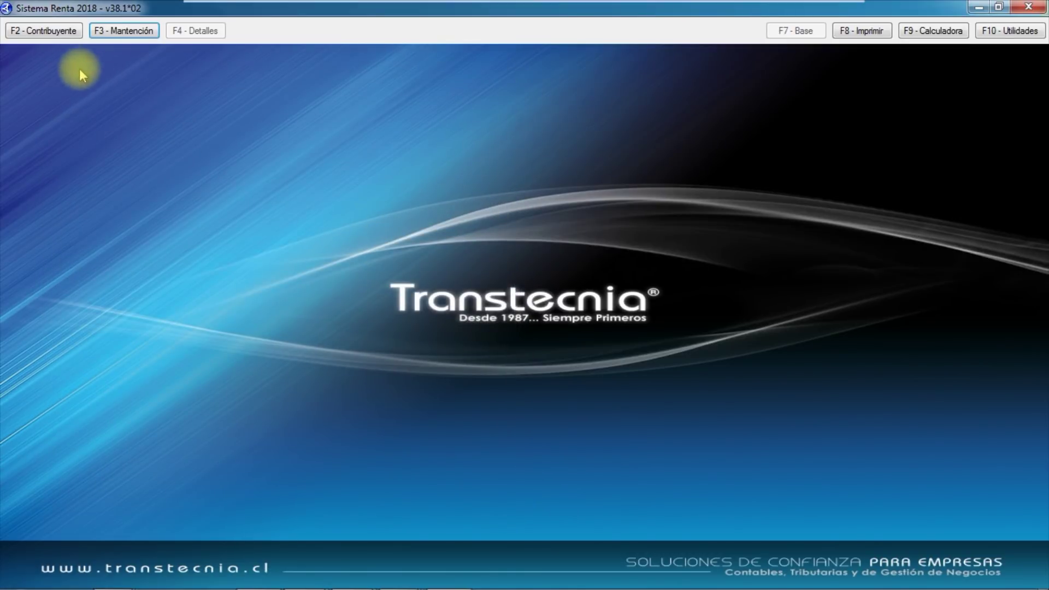
click(38, 32)
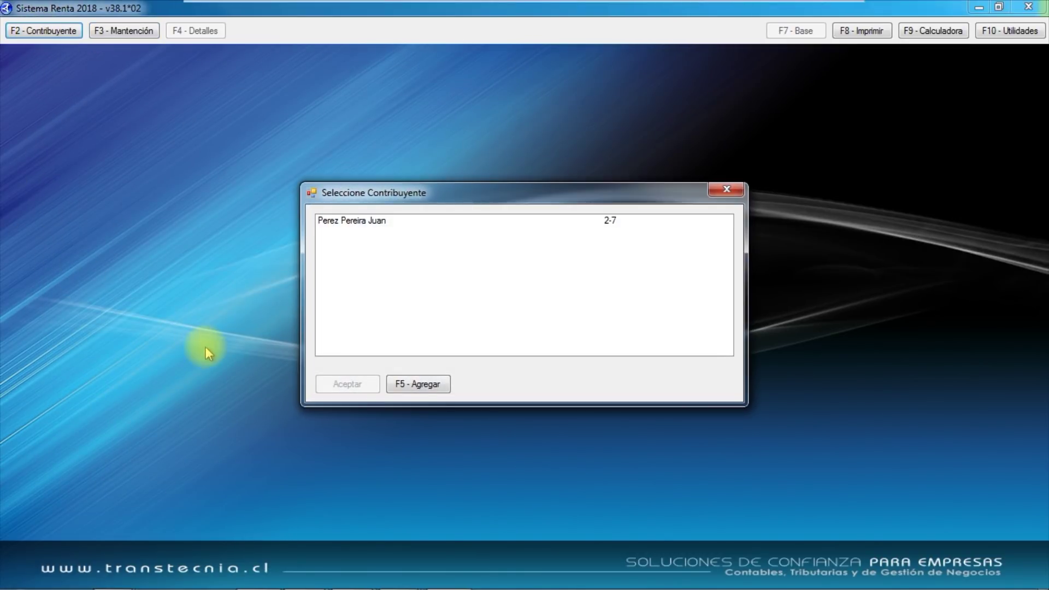
click(371, 221)
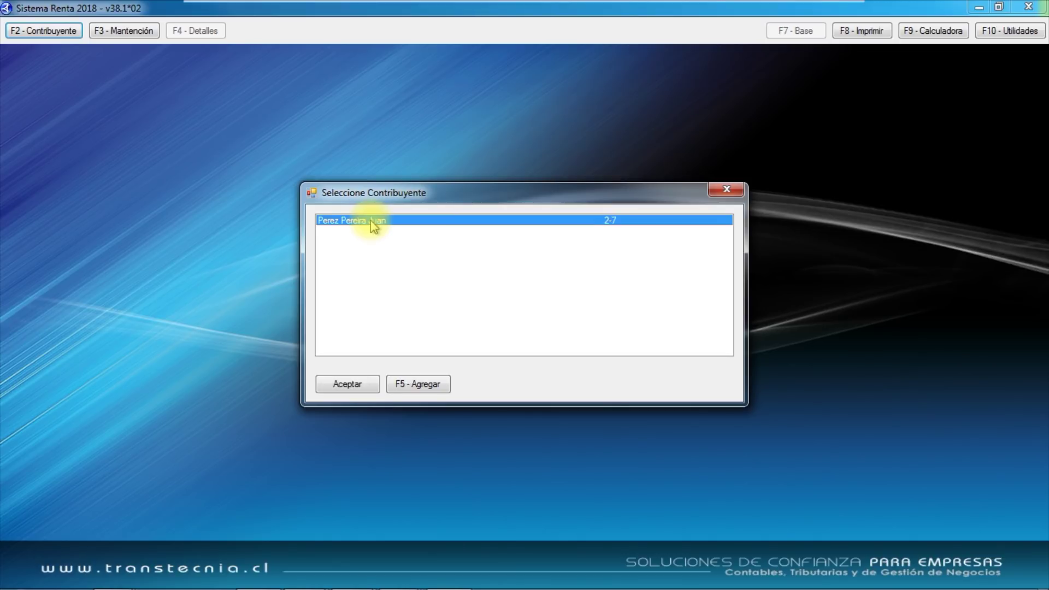
double_click(370, 221)
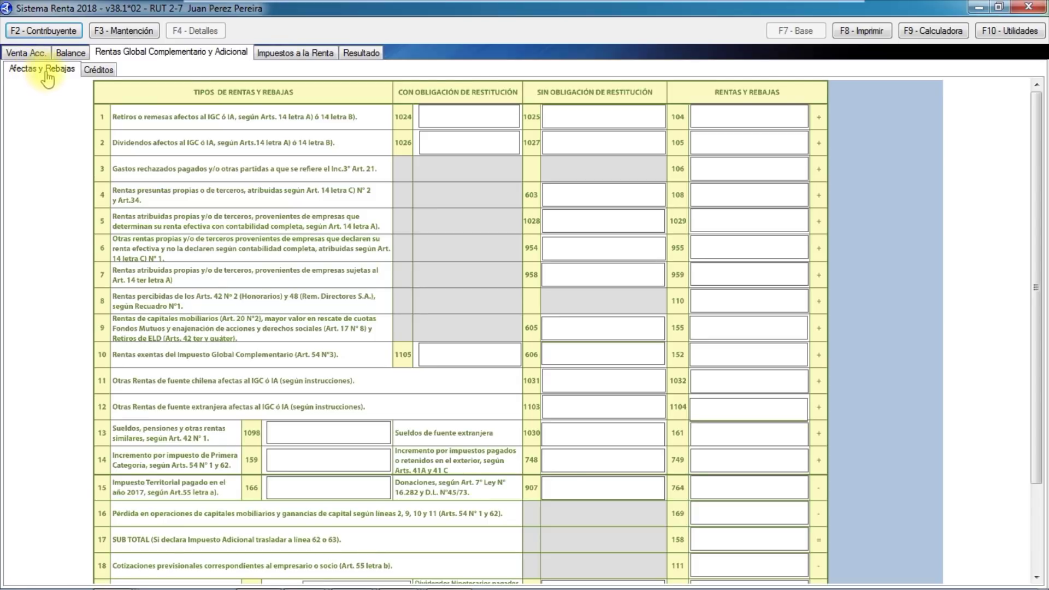
Review the Créditos, Impuestos a la Renta, Deducción, Resultado and Balance sections, ending on Venta Acc.
click(99, 72)
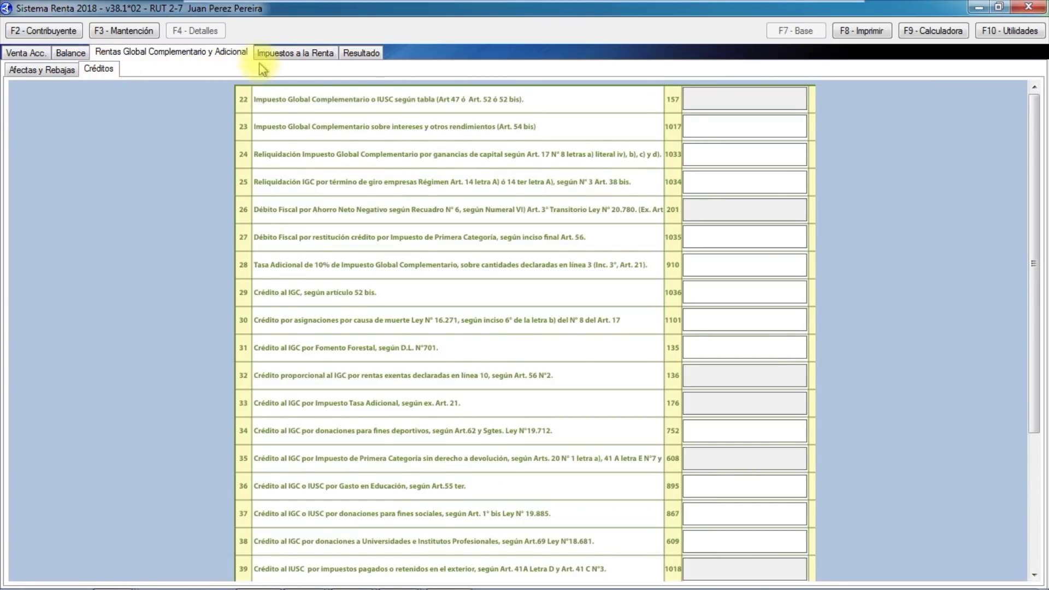
click(292, 55)
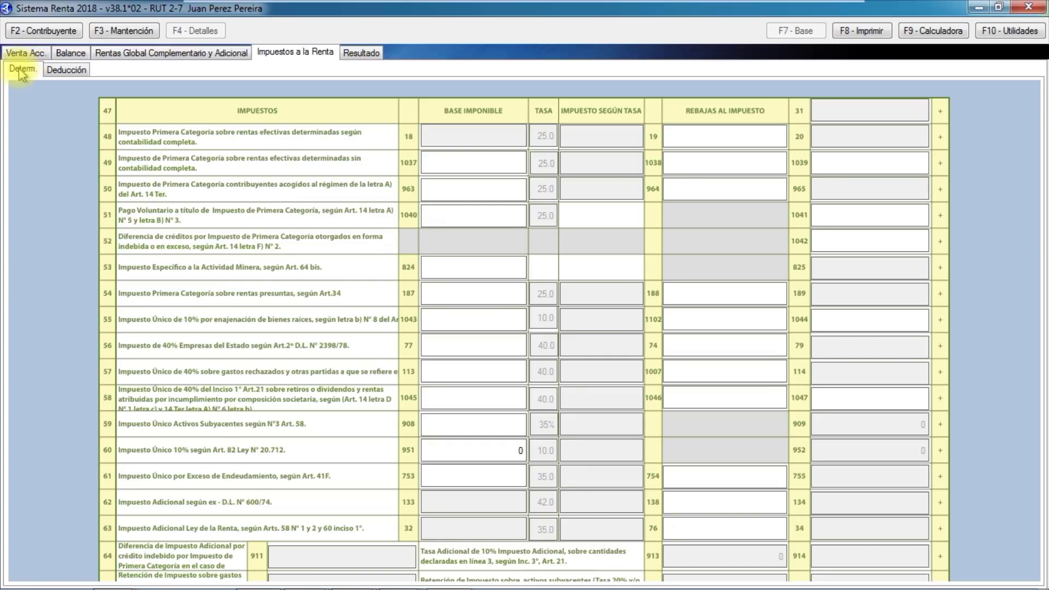
click(69, 75)
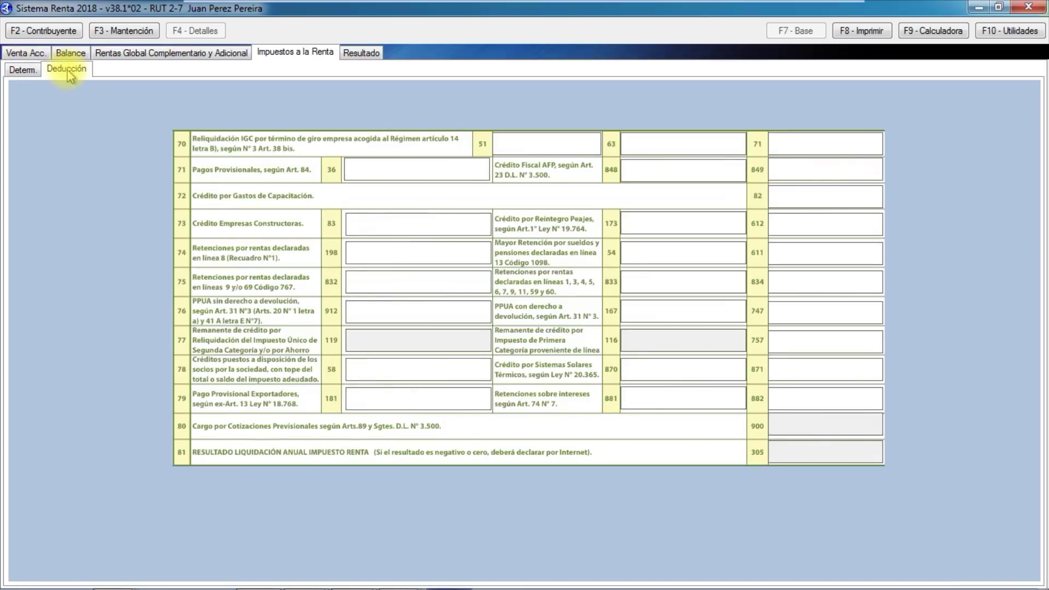
click(359, 55)
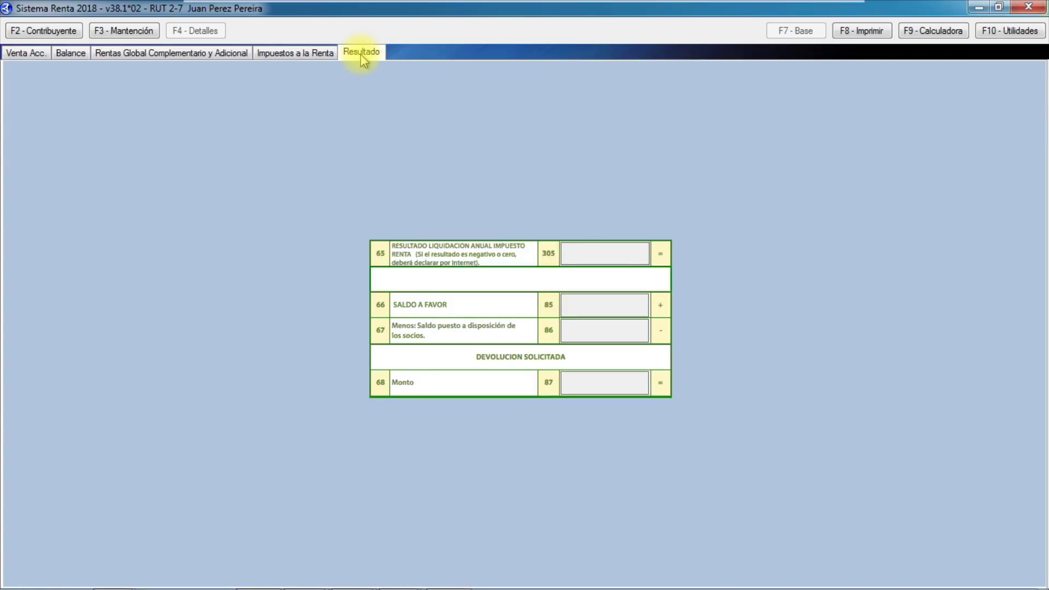
click(317, 54)
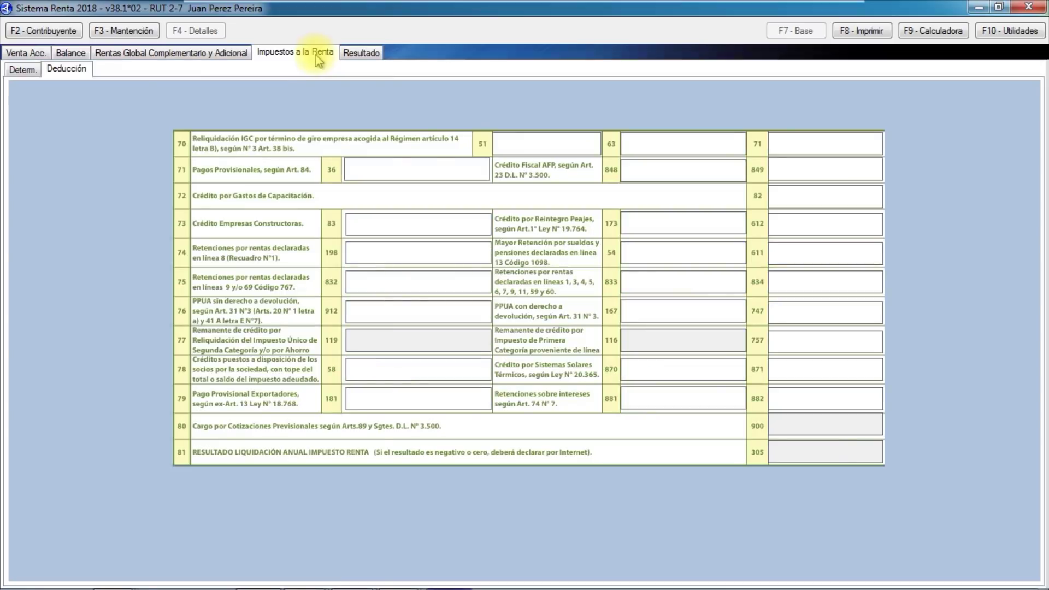
click(32, 73)
click(164, 55)
click(43, 70)
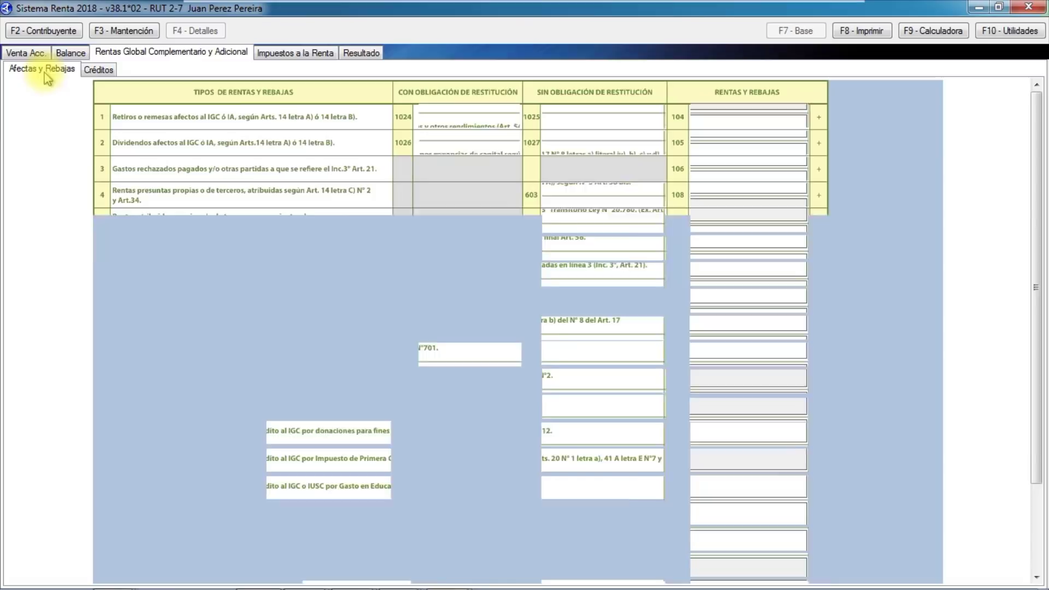
click(73, 54)
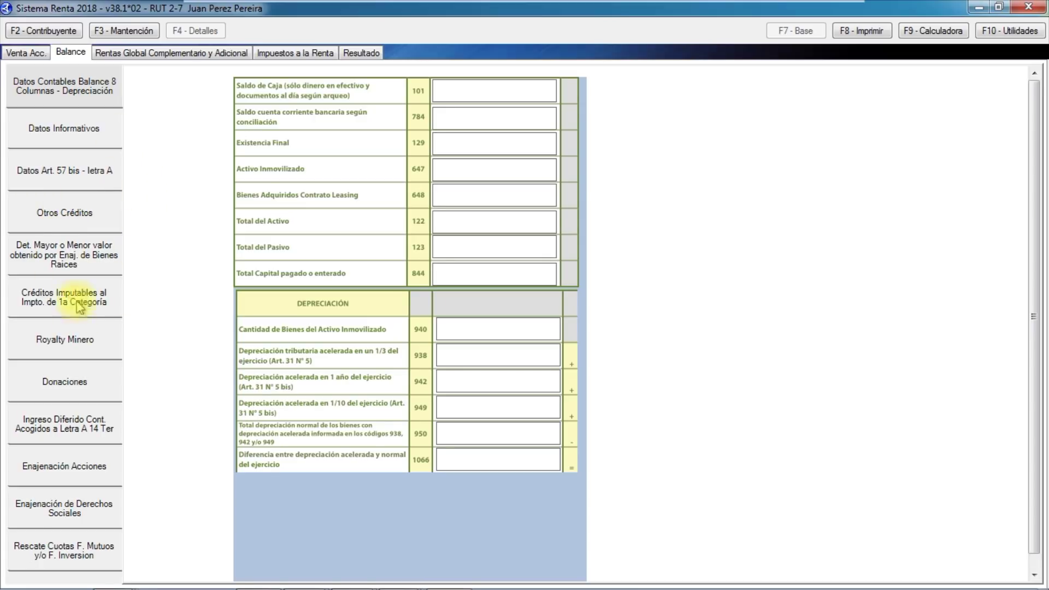
click(24, 53)
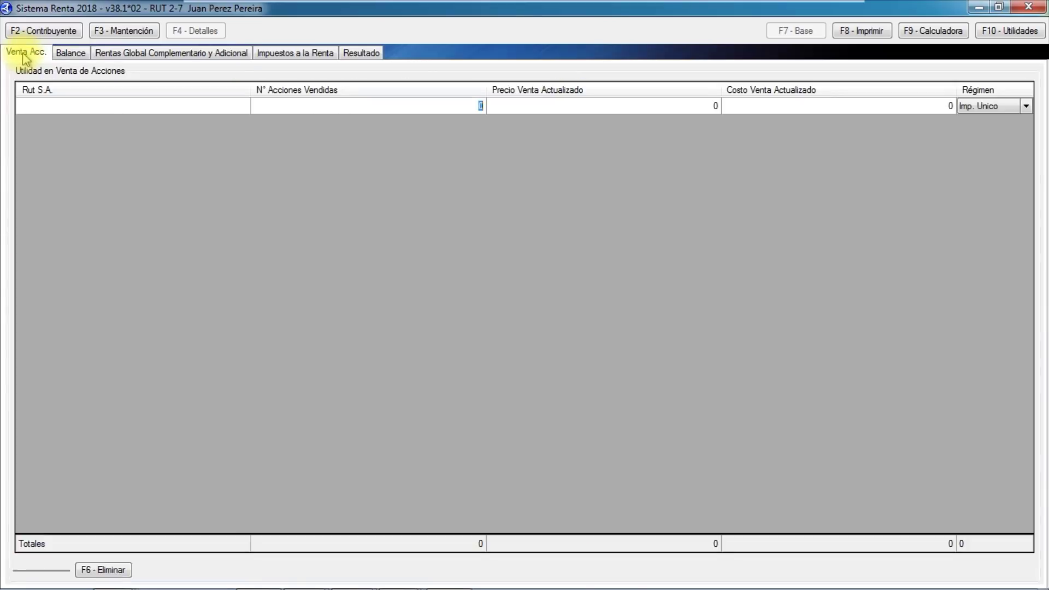
Return to the Rentas Global Complementario y Adicional section.
click(131, 53)
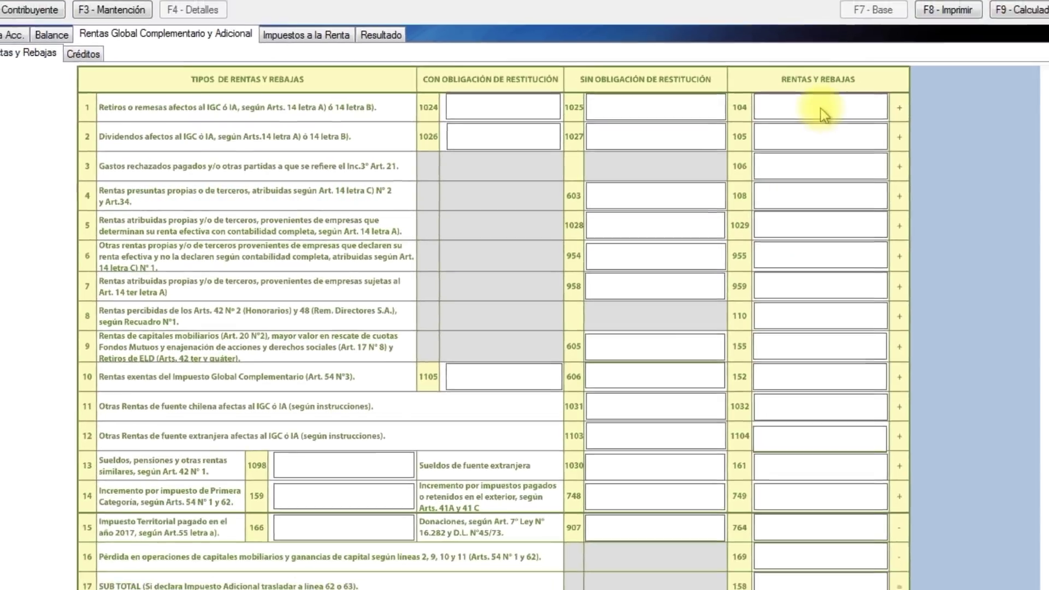
Open the line 1 withdrawals detail and add a company record named 'Sociedad 1'.
click(885, 93)
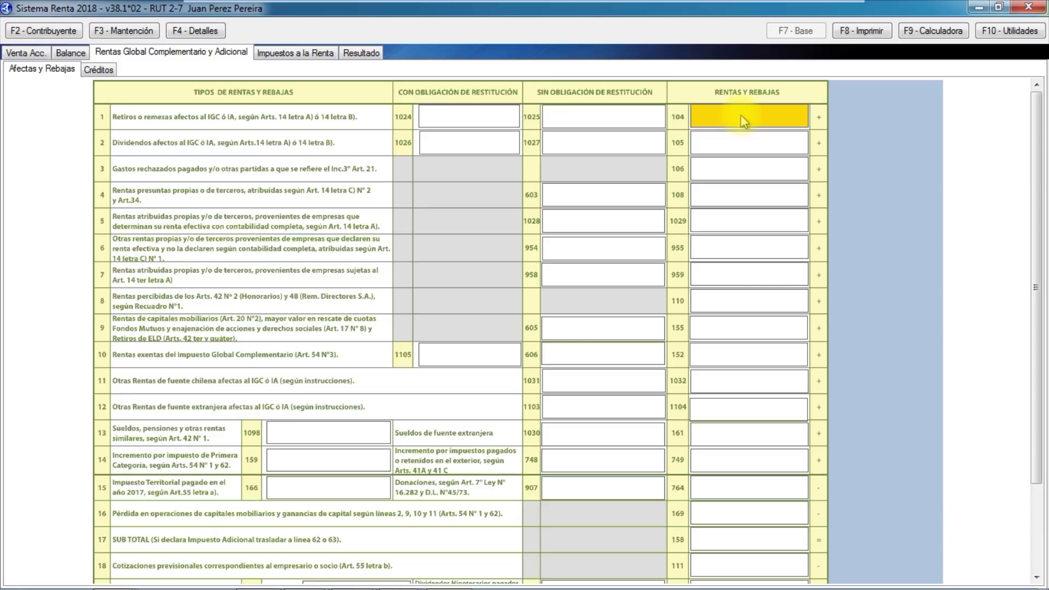
click(743, 121)
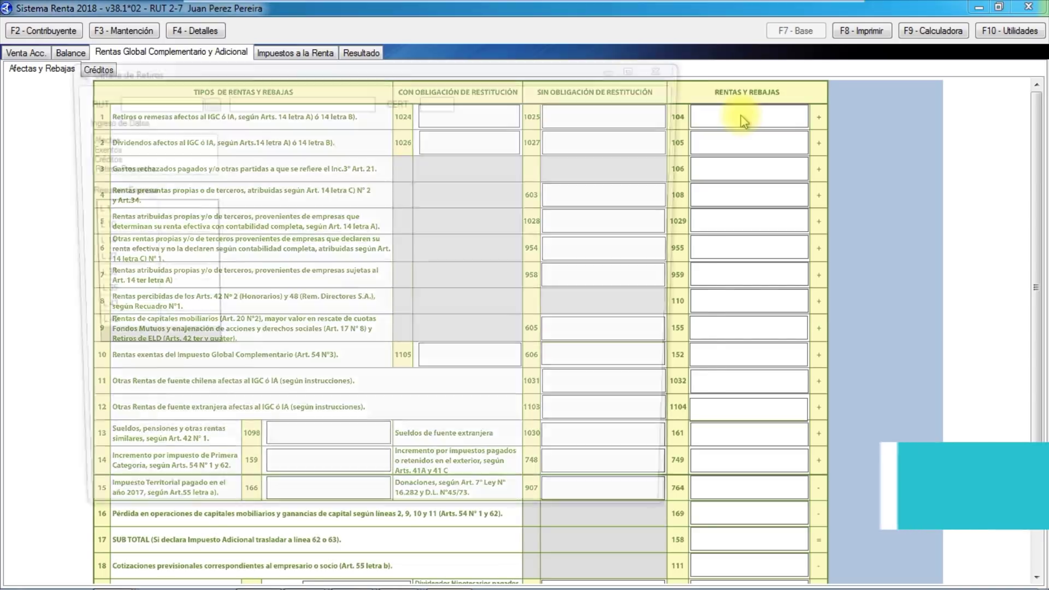
click(667, 365)
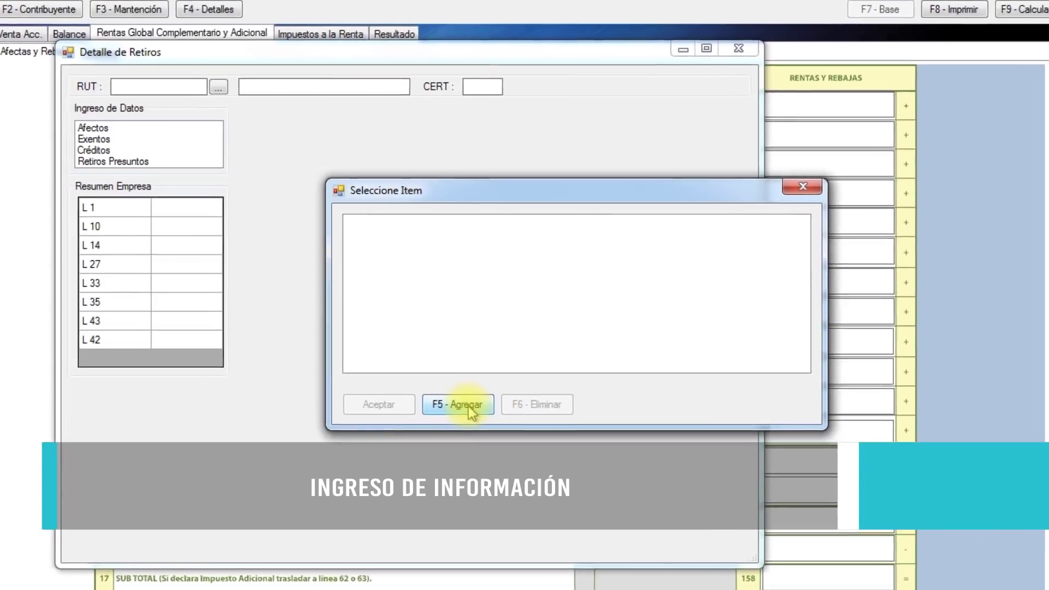
click(439, 390)
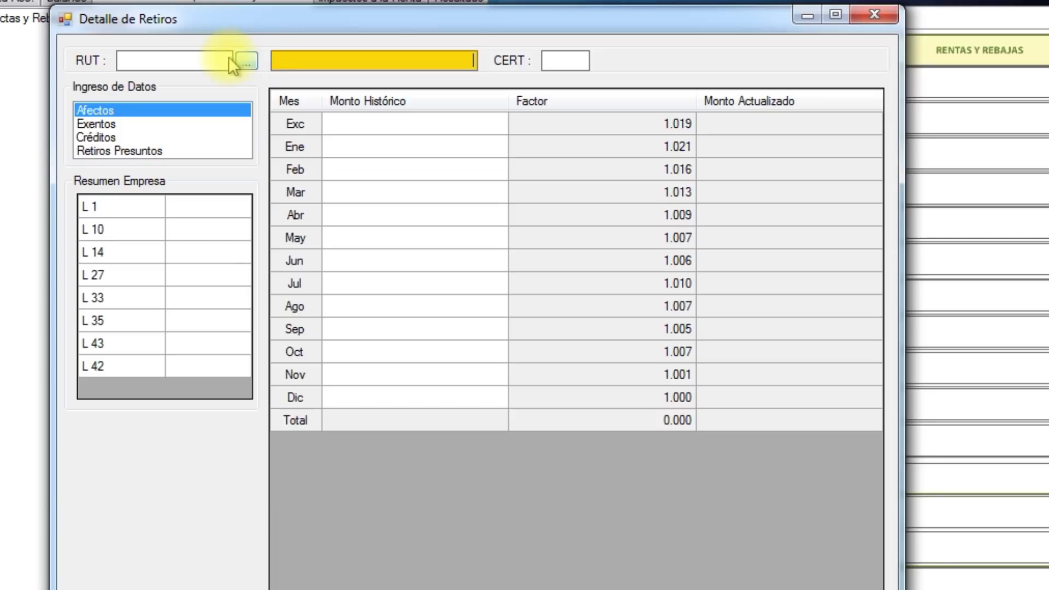
click(195, 54)
click(295, 62)
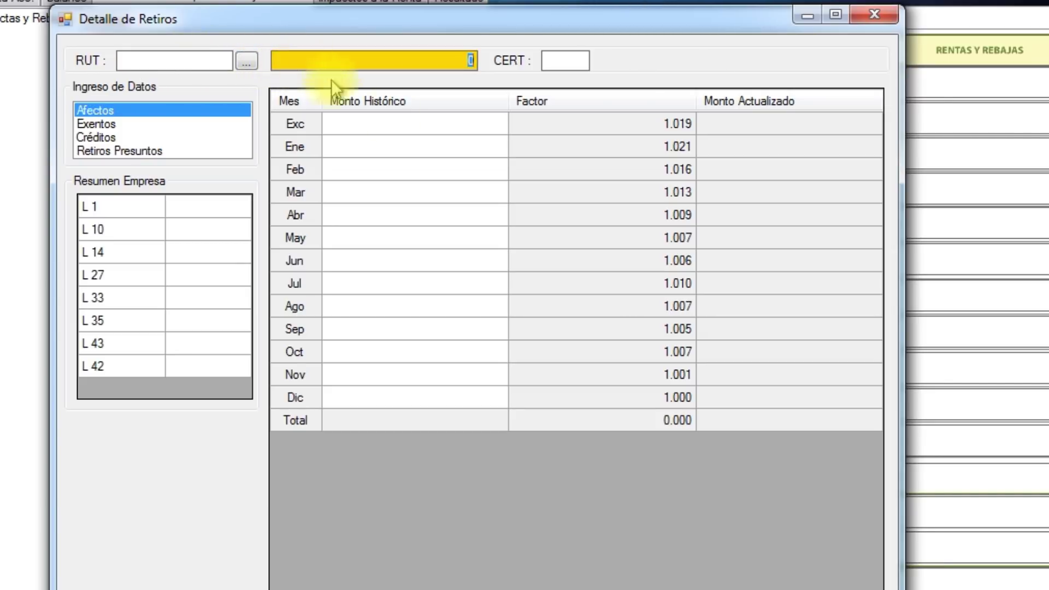
text(Sociedad 1)
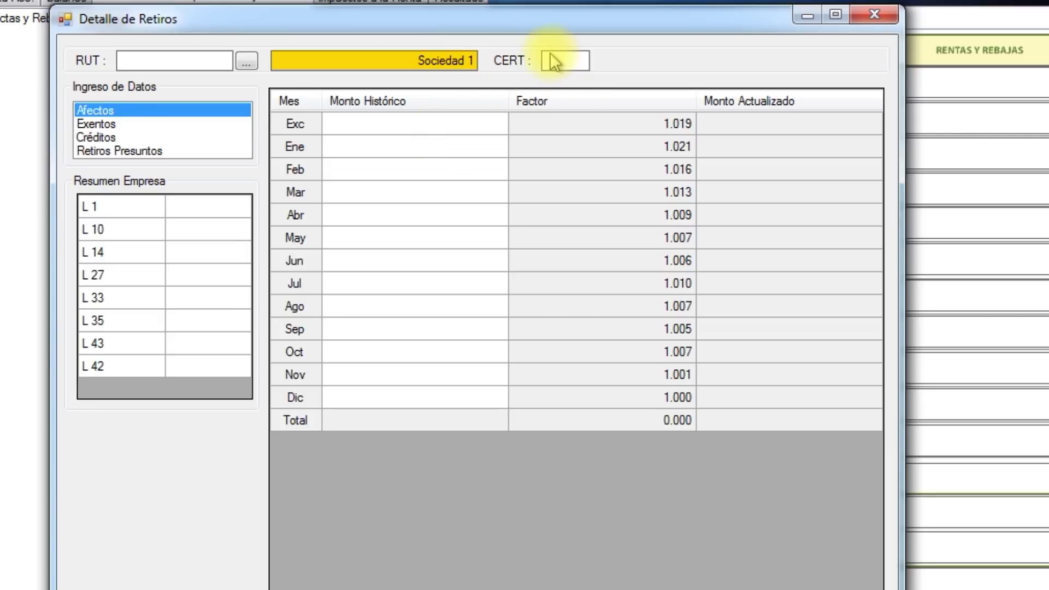
Enter a December Afectos withdrawal of 15,000,000 for Sociedad 1.
click(424, 168)
key(Return)
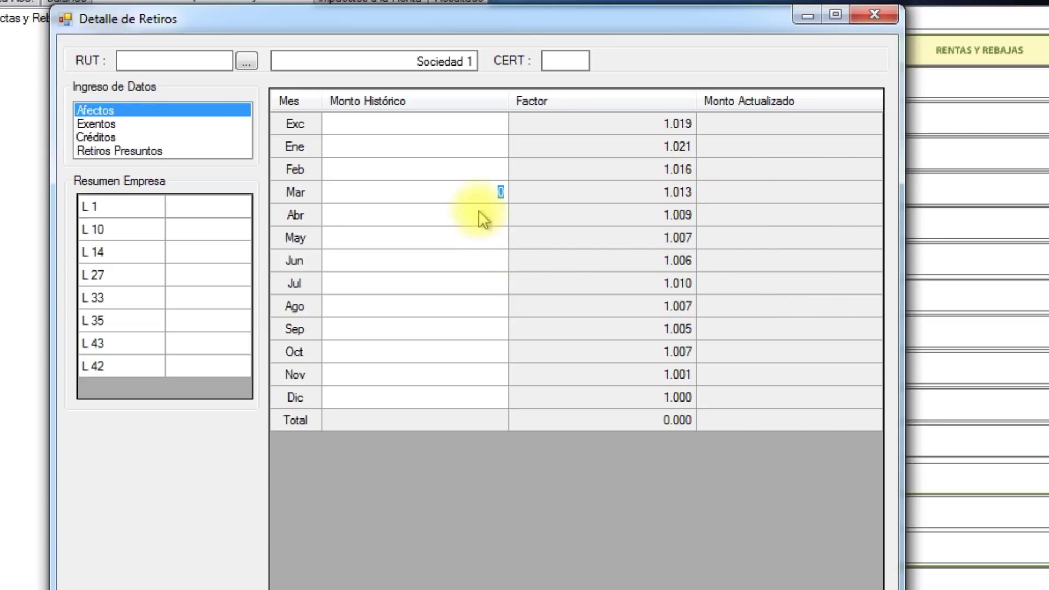
click(363, 396)
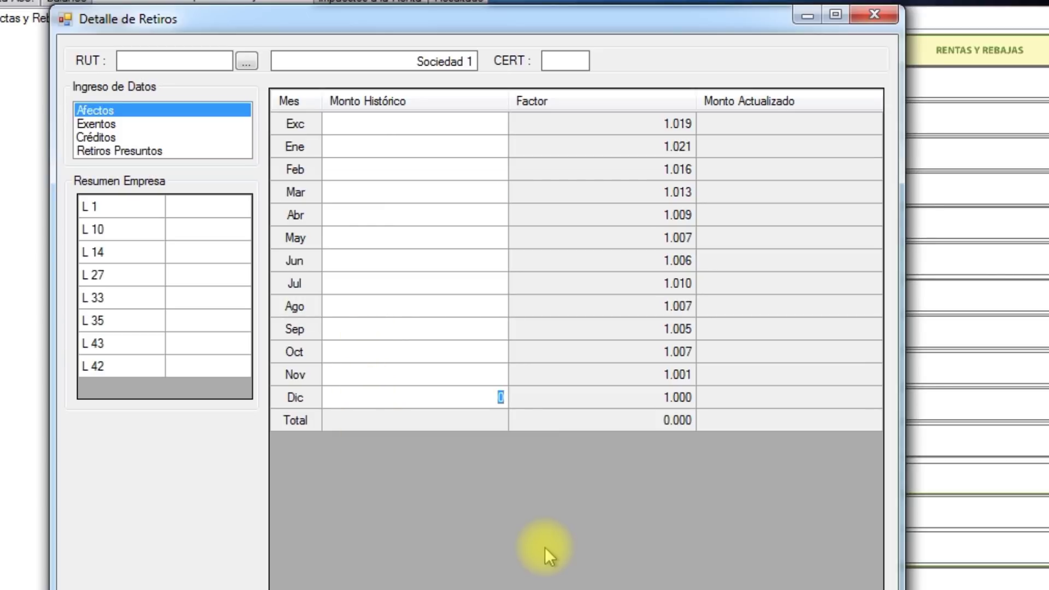
text(15000000)
key(Return)
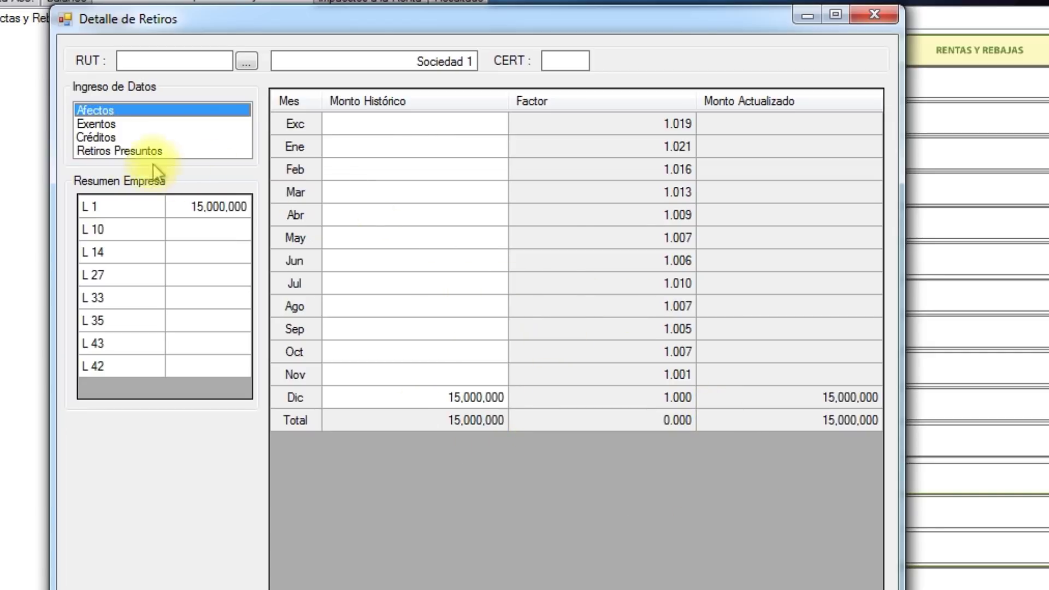
Switch from Exentos to Créditos and select the Imp. 1a Cat. Con Devolución field.
click(98, 124)
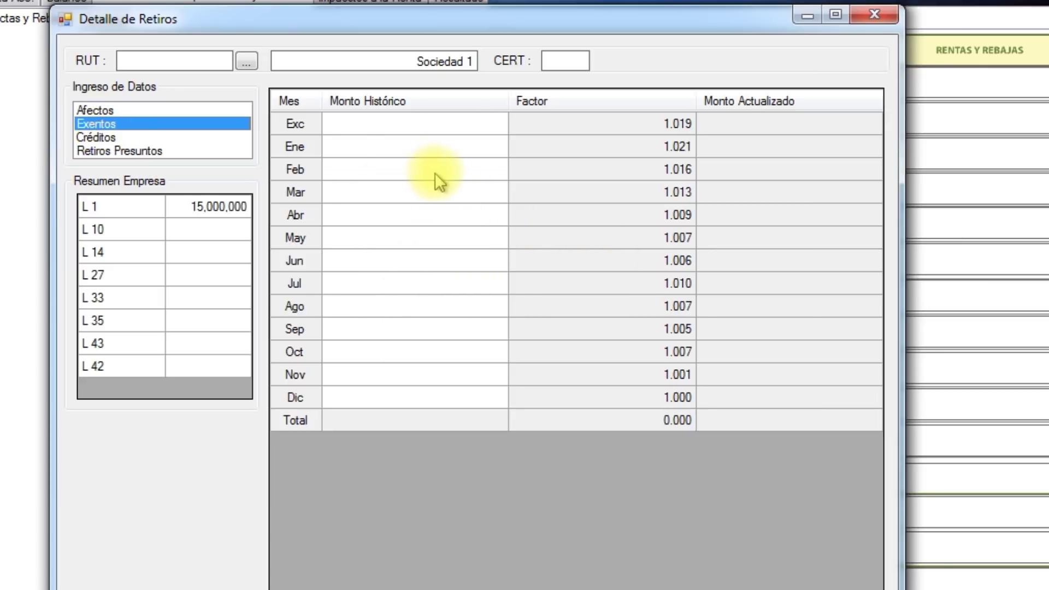
click(91, 139)
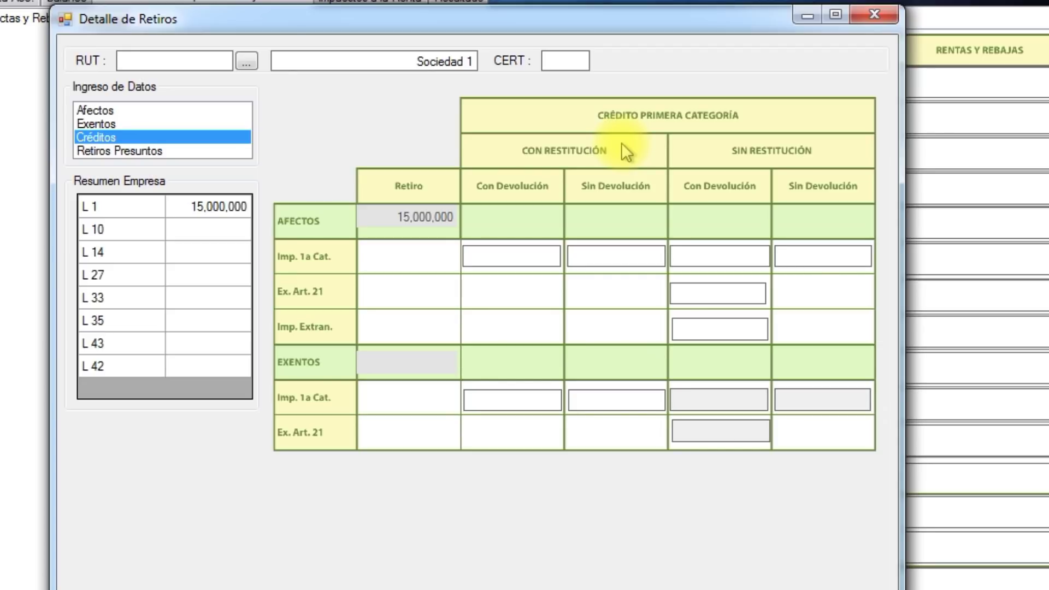
click(528, 254)
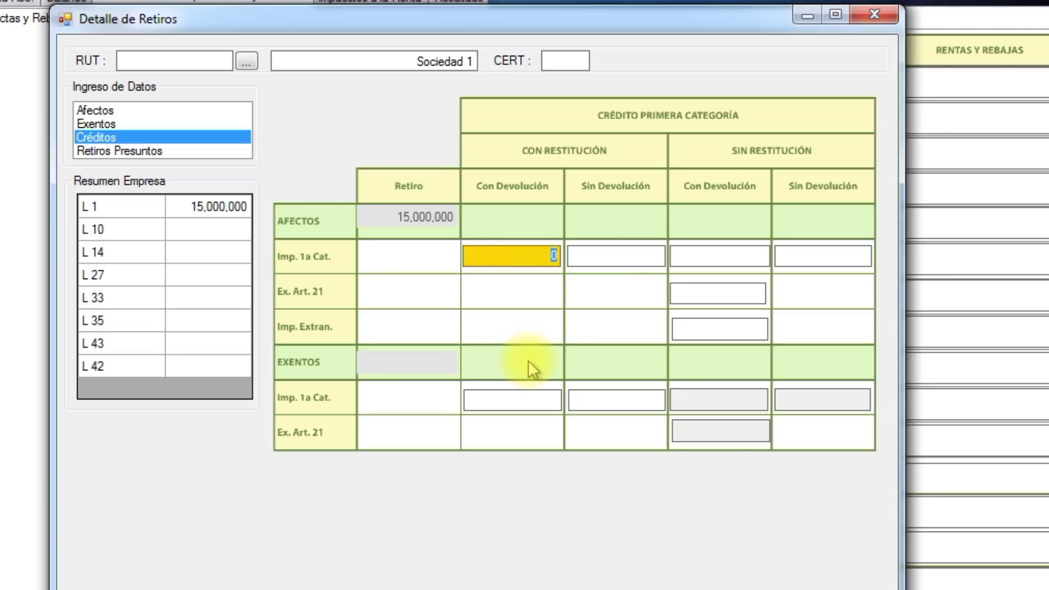
Try a 10,000,000 credit with restitution and acknowledge the credit limit warning.
text(10000000)
key(Tab)
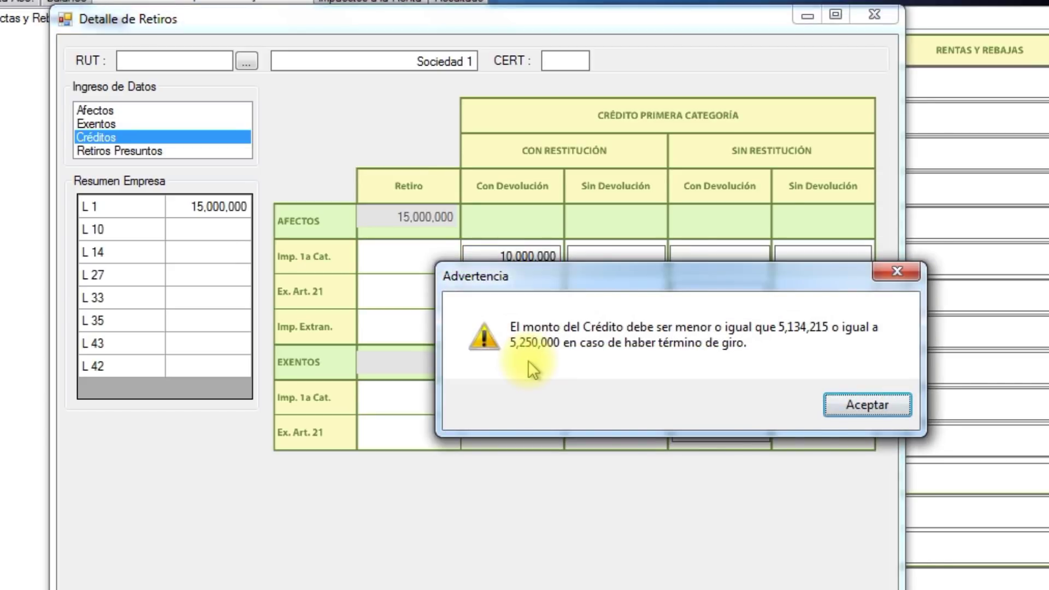
drag(713, 278, 668, 307)
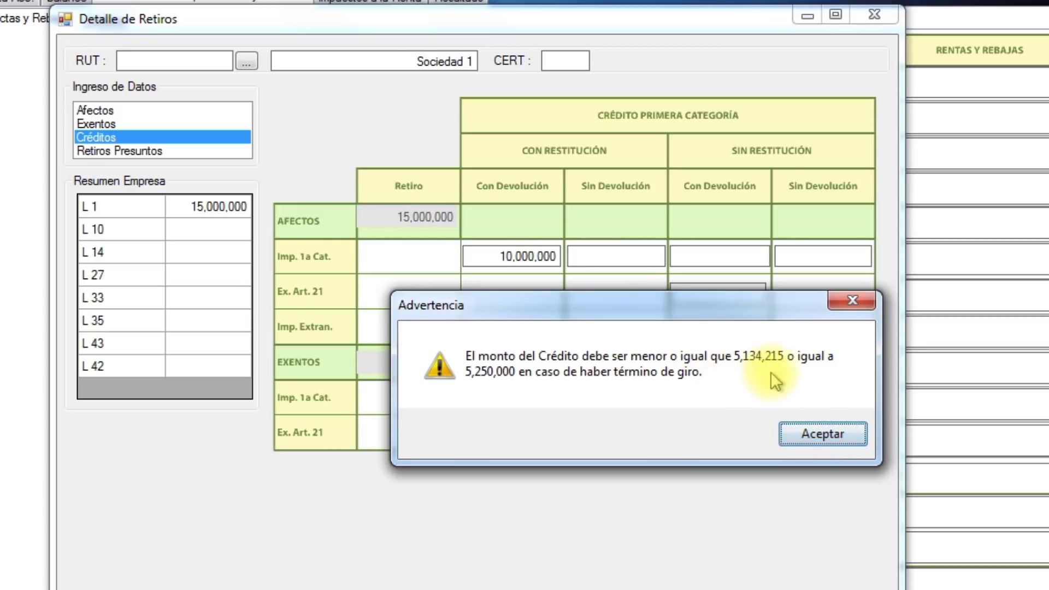
click(825, 432)
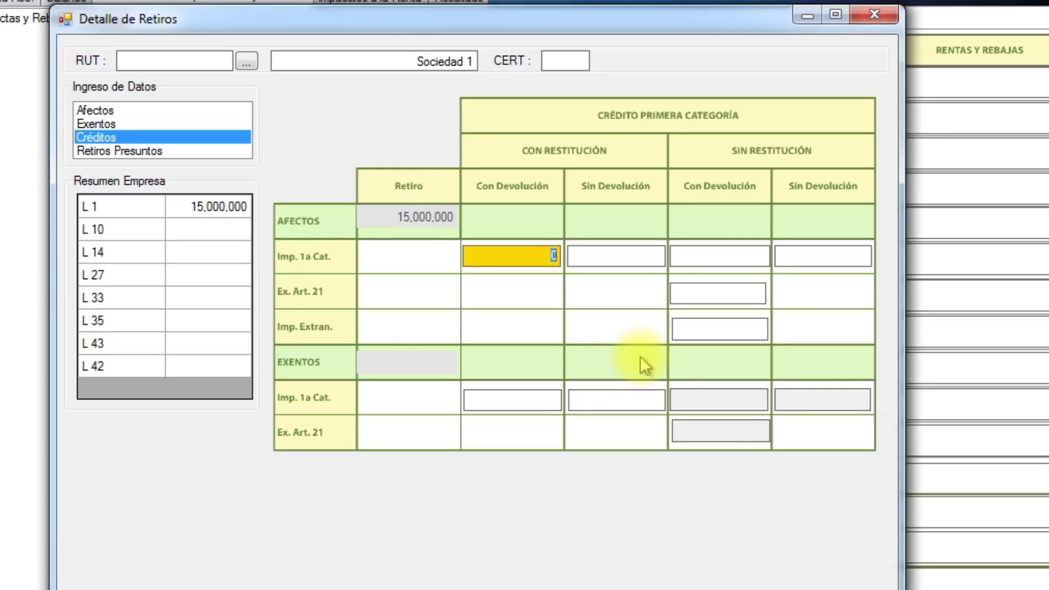
Enter 5,000,000 with restitution and 134,000 without restitution, then close the withdrawals detail.
text(5,000,000)
key(Tab)
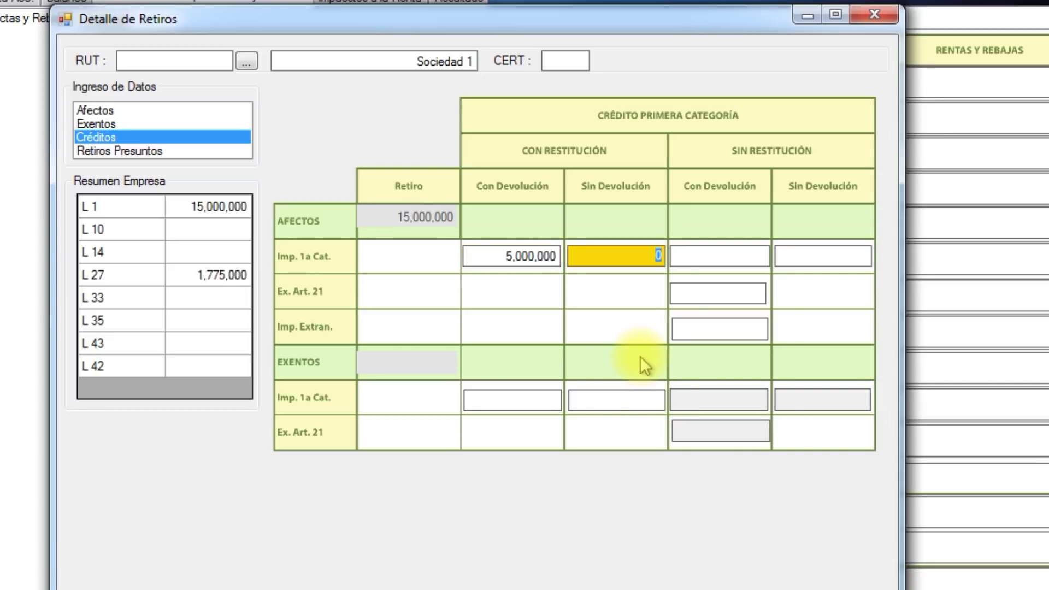
key(Tab)
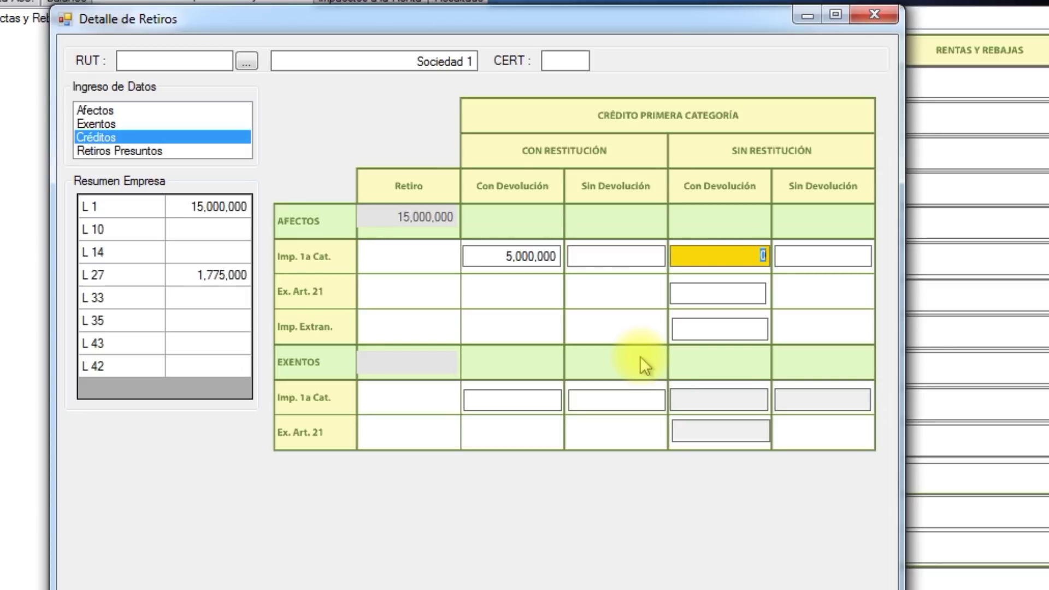
text(134000)
key(Tab)
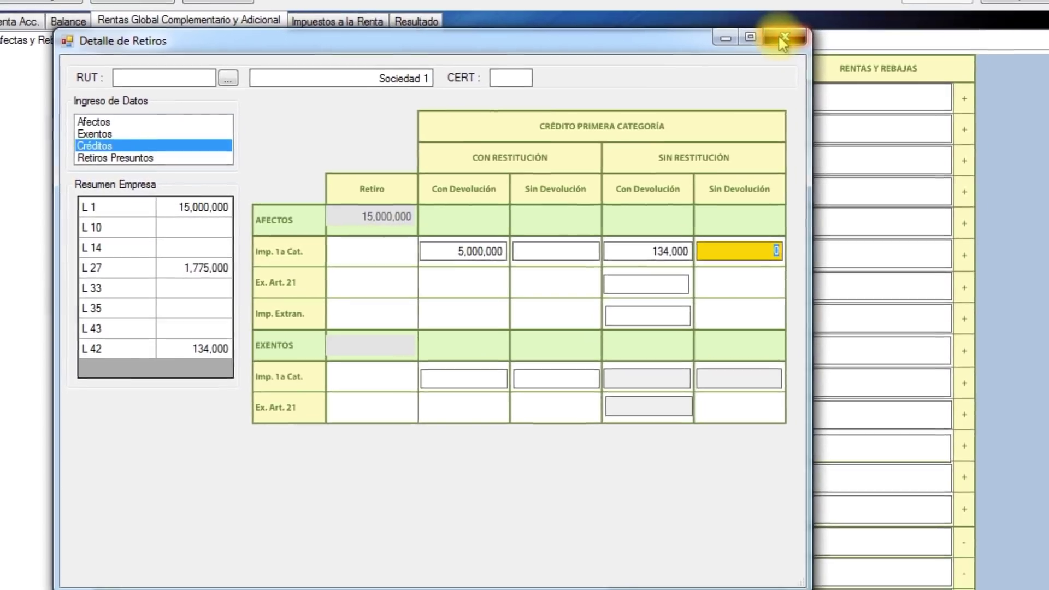
click(875, 14)
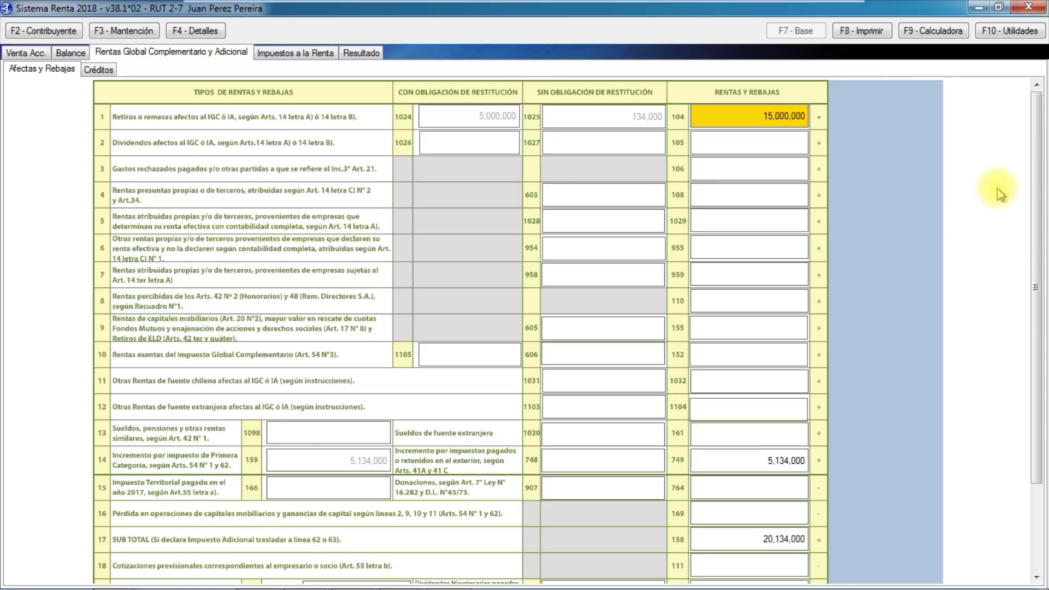
Review the Afectas y Rebajas form, then show the Créditos sheet with line 27 at 1,750,000.
drag(1039, 164, 1033, 227)
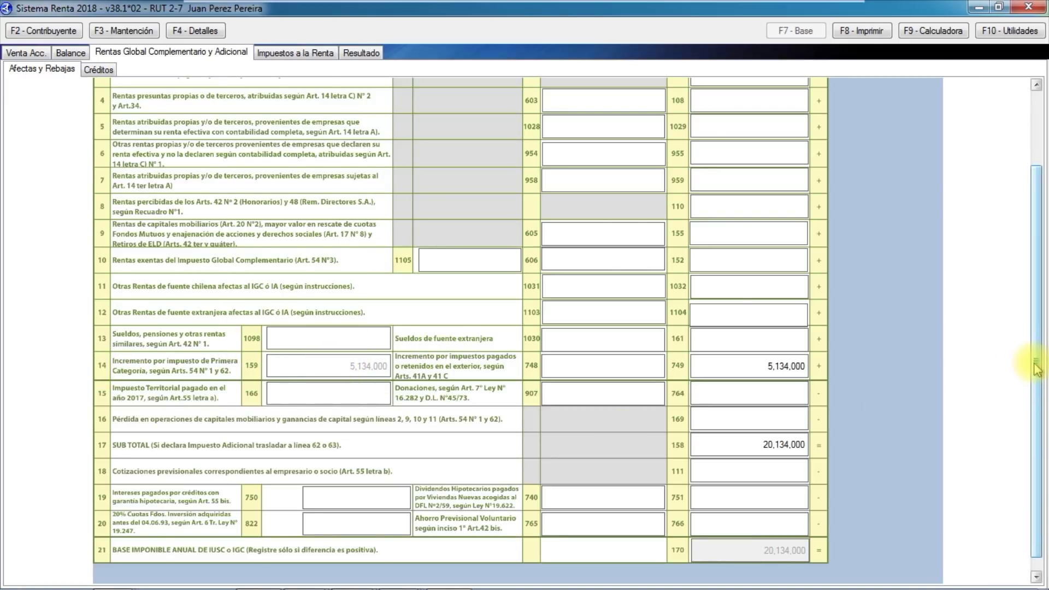
drag(1038, 369, 1045, 306)
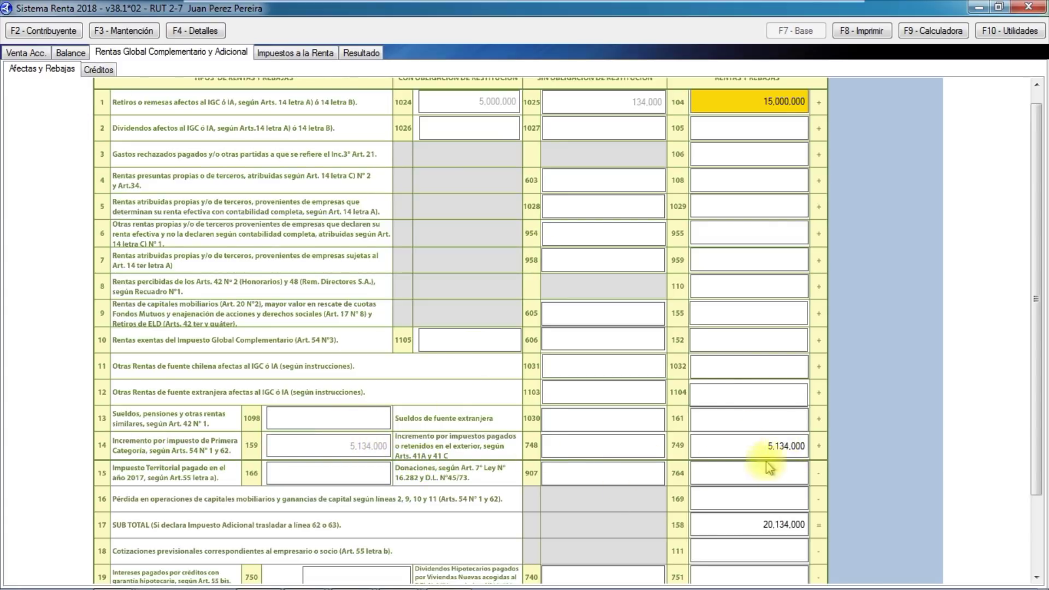
drag(1034, 299, 1041, 414)
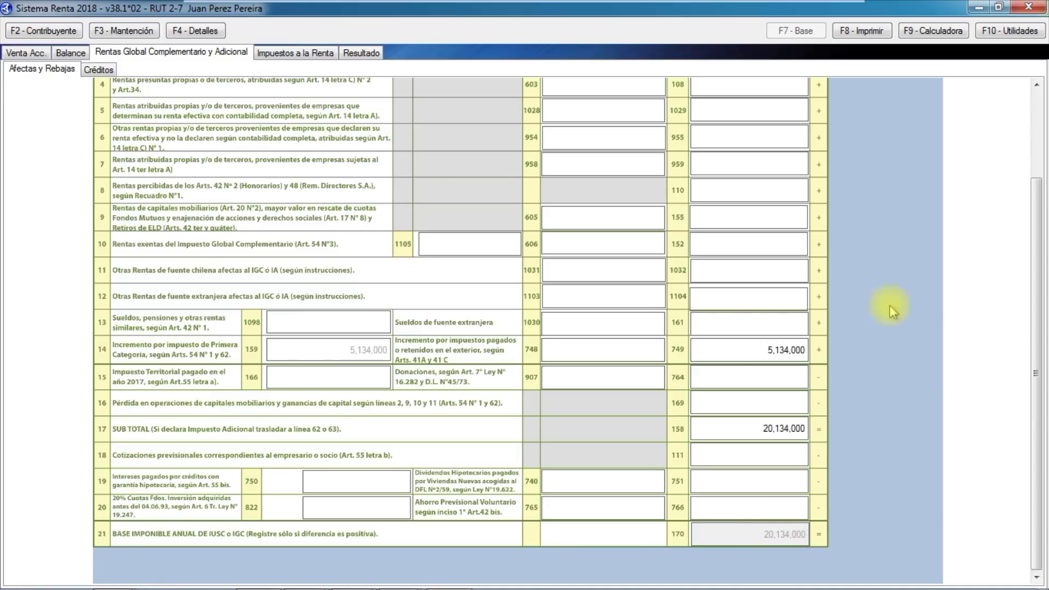
click(97, 75)
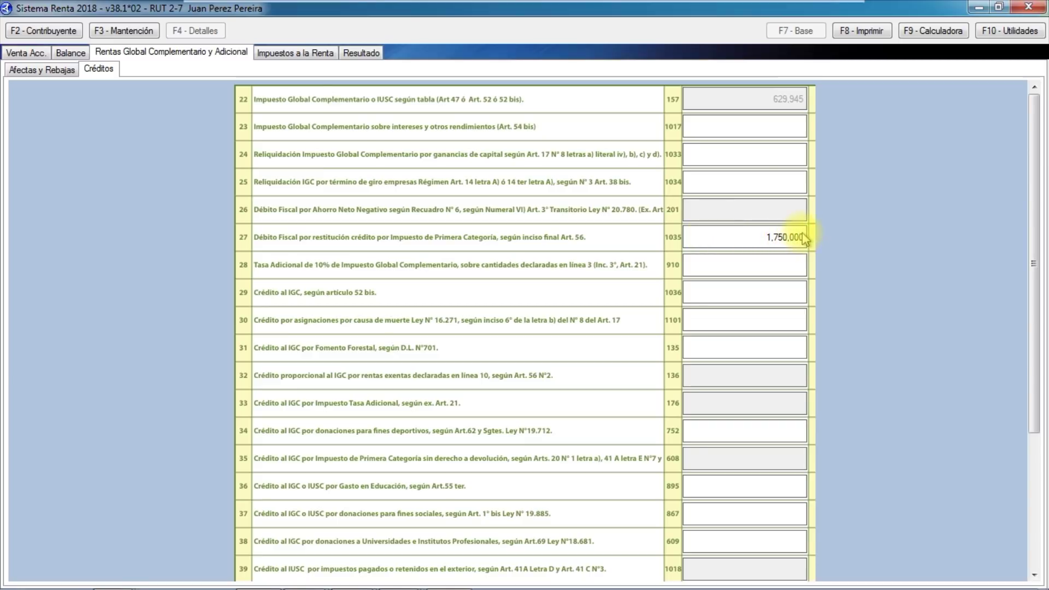
click(49, 73)
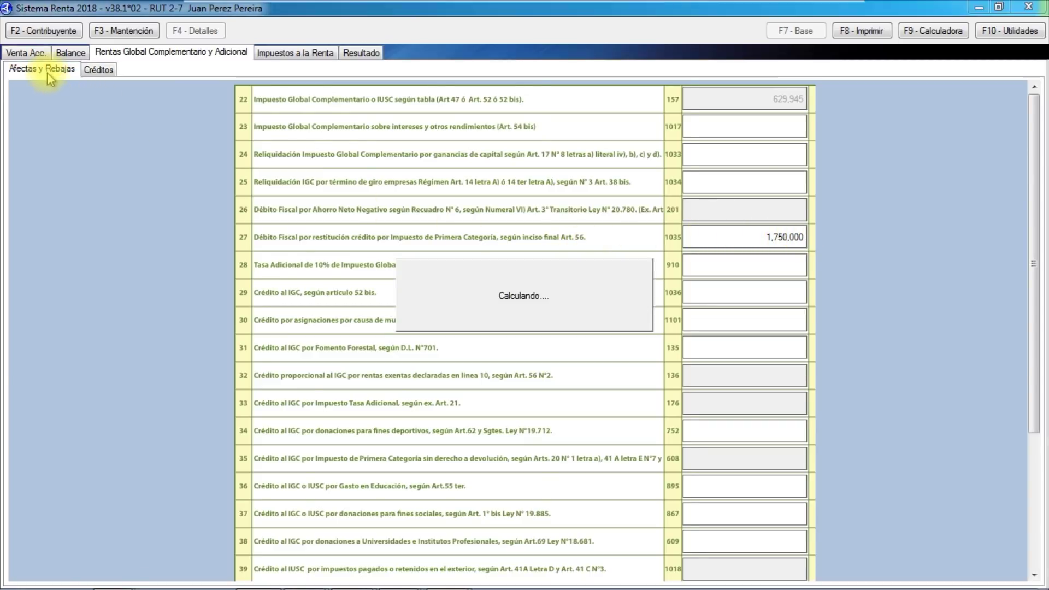
drag(1031, 227, 1042, 121)
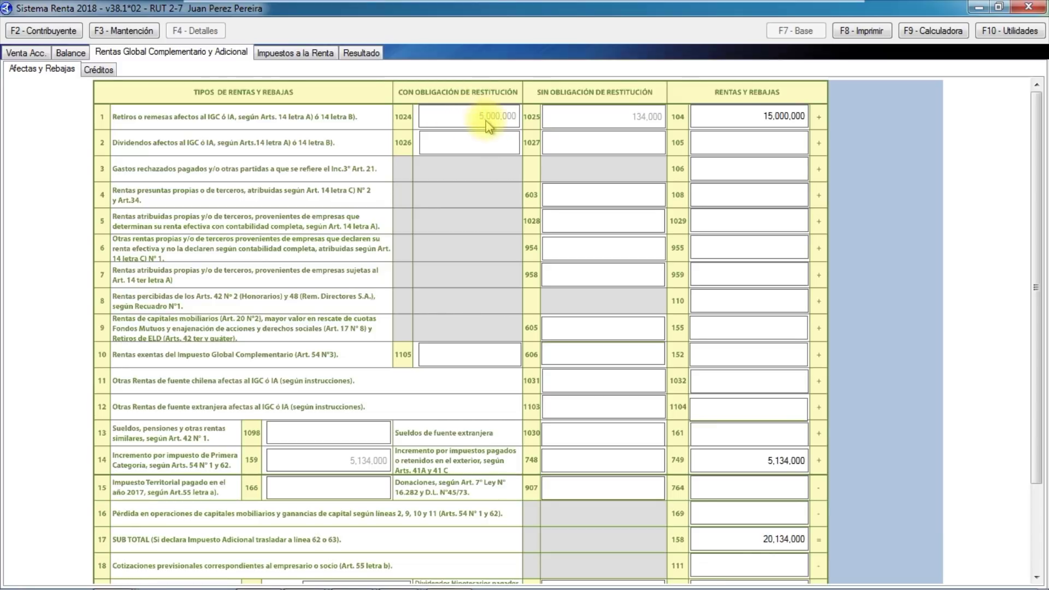
click(104, 71)
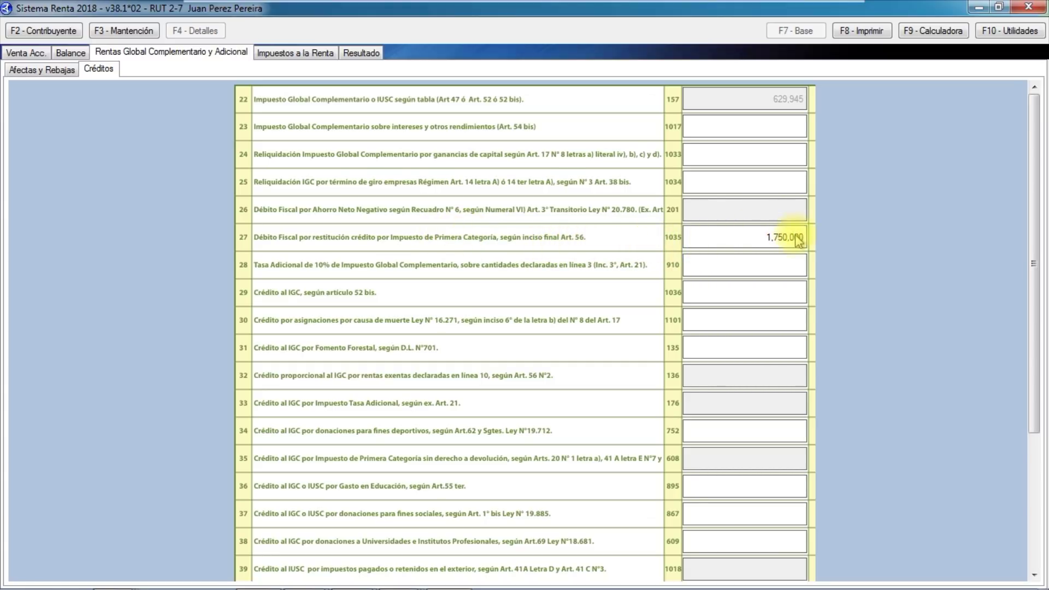
drag(1033, 199, 1031, 394)
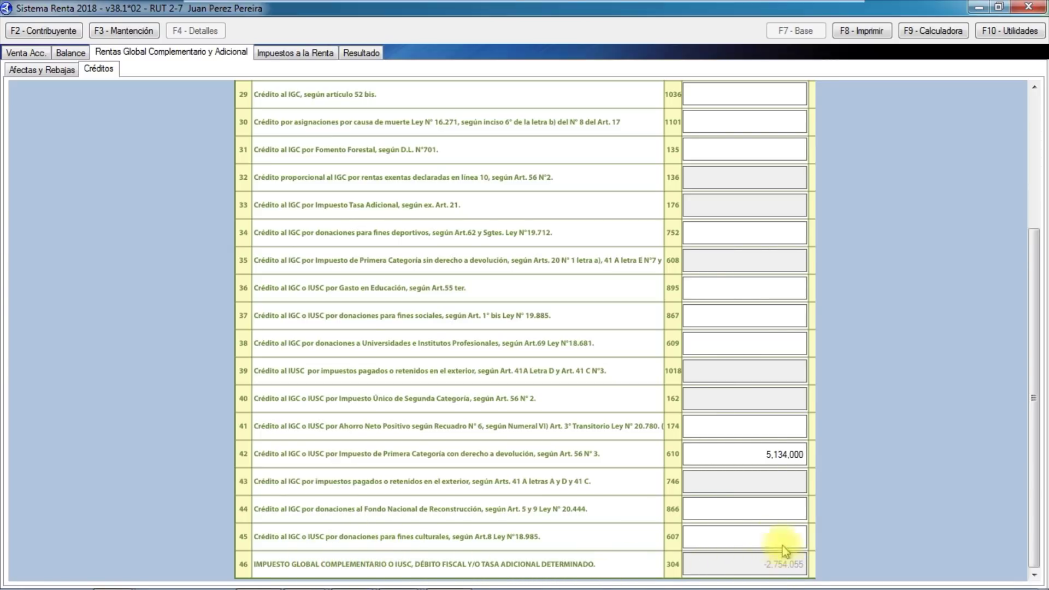
mouse_move(792, 580)
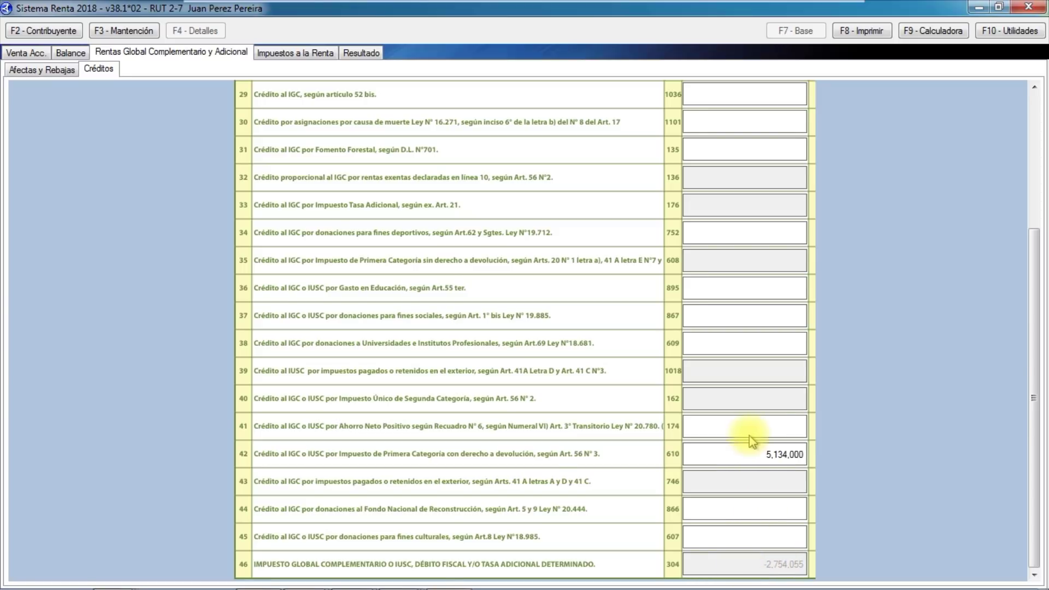
Check the Resultado refund of 2,754,055, then return to the Afectas y Rebajas sheet.
click(370, 54)
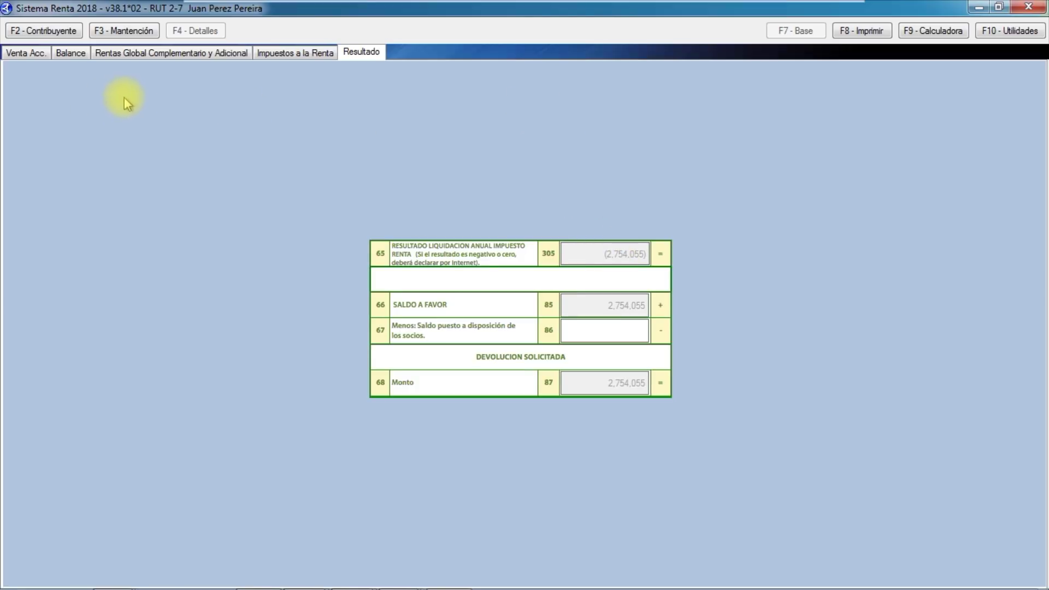
click(141, 54)
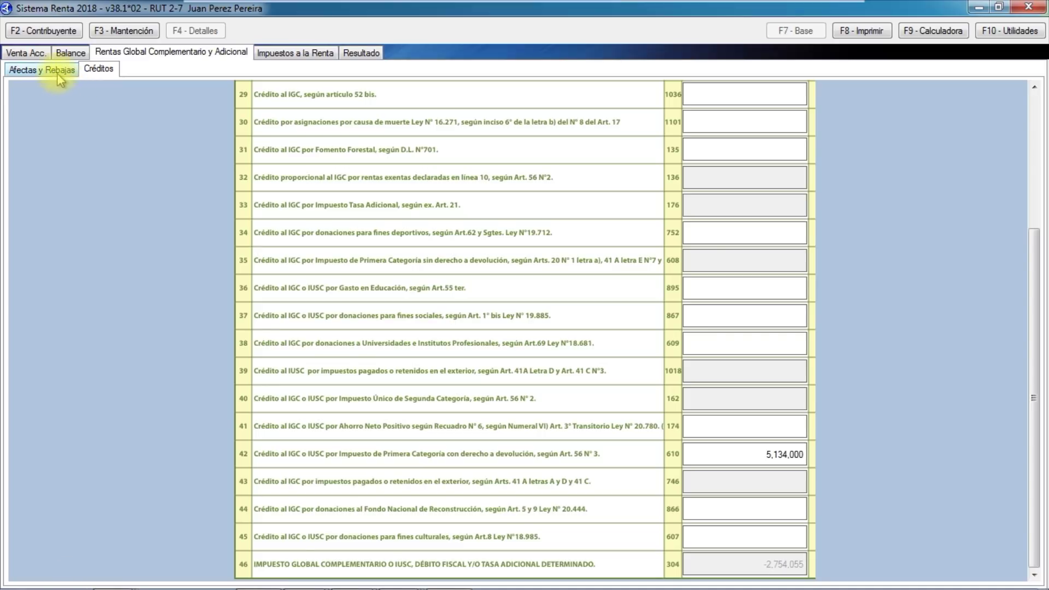
click(57, 70)
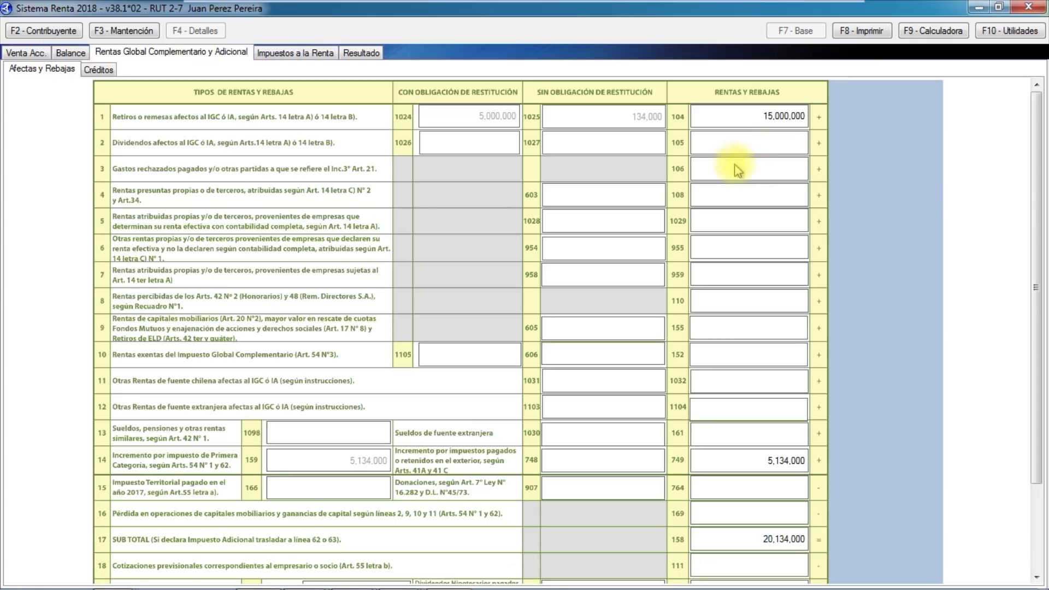
In the line 106 rejected-expenses detail, add a record for Sociedad 1 with its RUT.
click(754, 169)
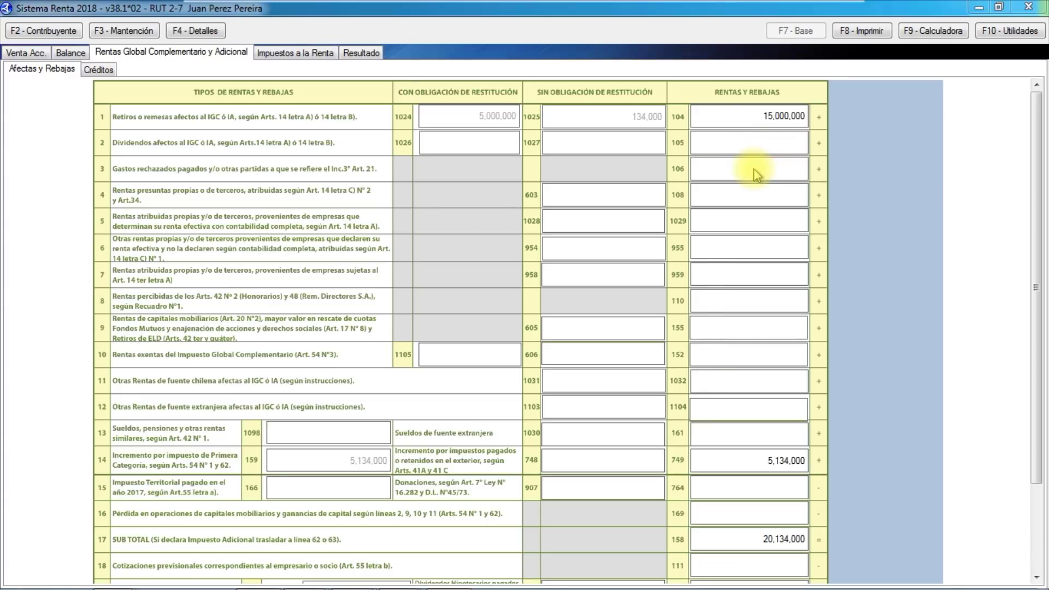
click(670, 368)
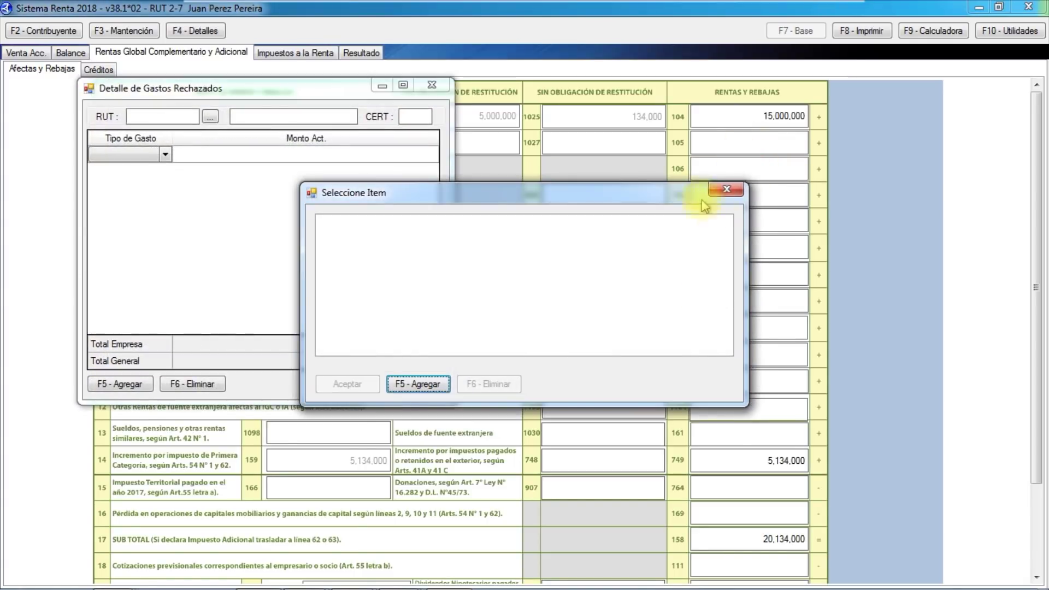
click(431, 385)
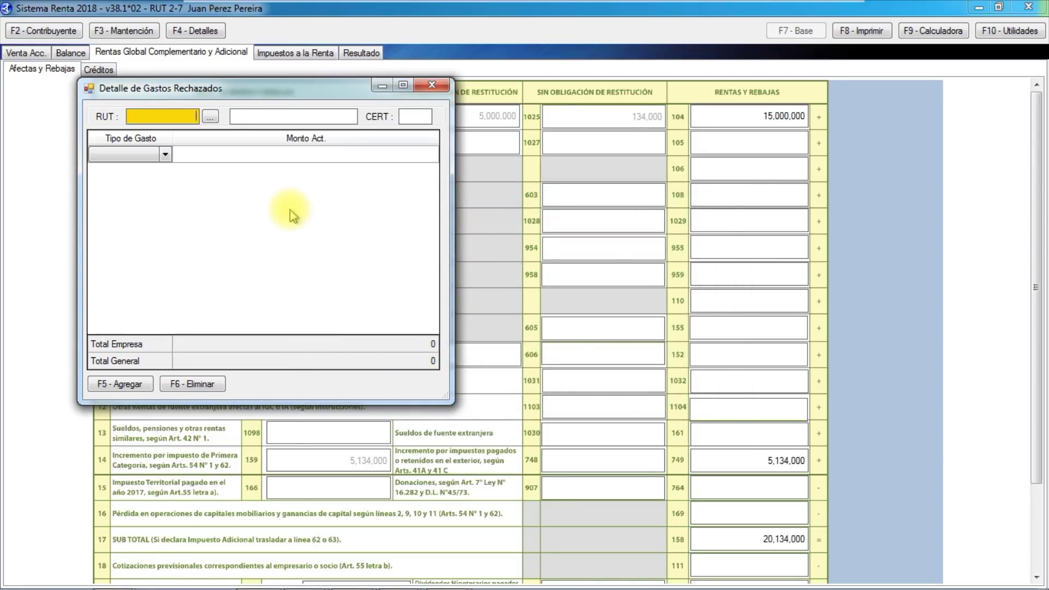
text(1-9)
key(Tab)
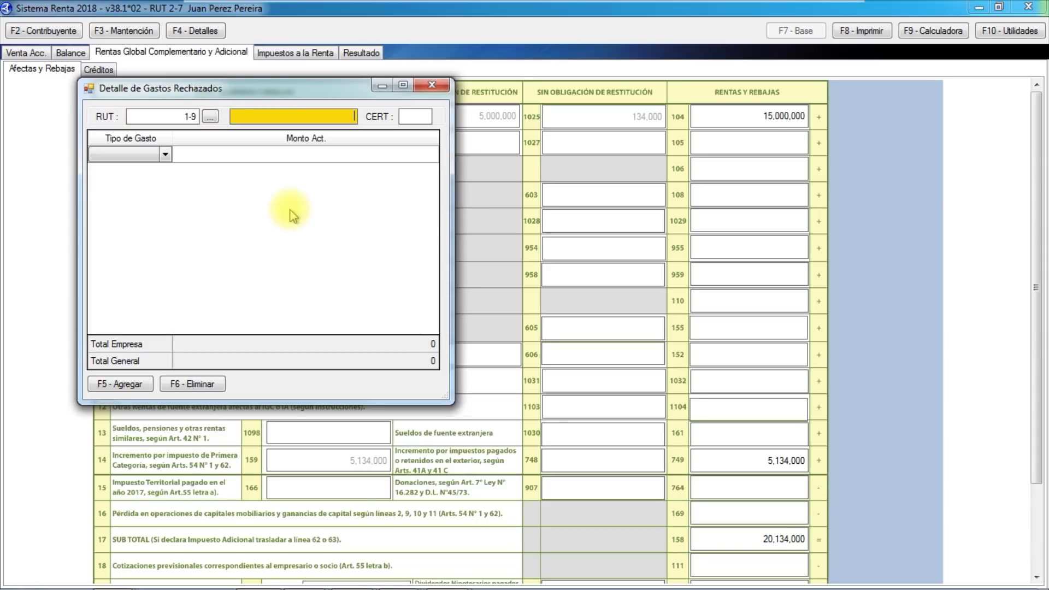
text(Sociedad 1)
Record a 500,000 Uso de Automovil expense and close the detail.
click(169, 154)
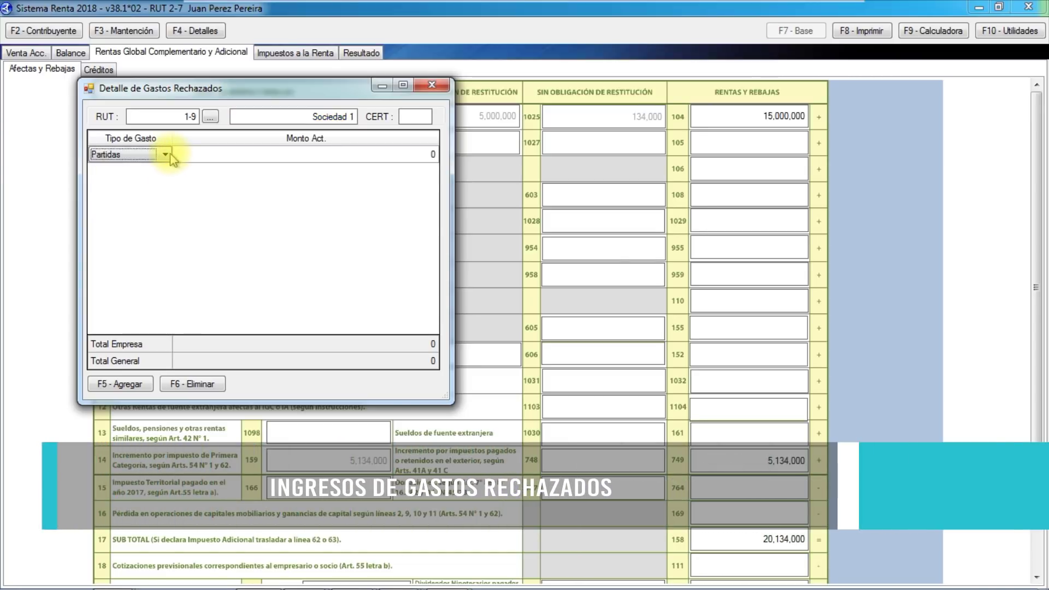
click(170, 156)
click(150, 172)
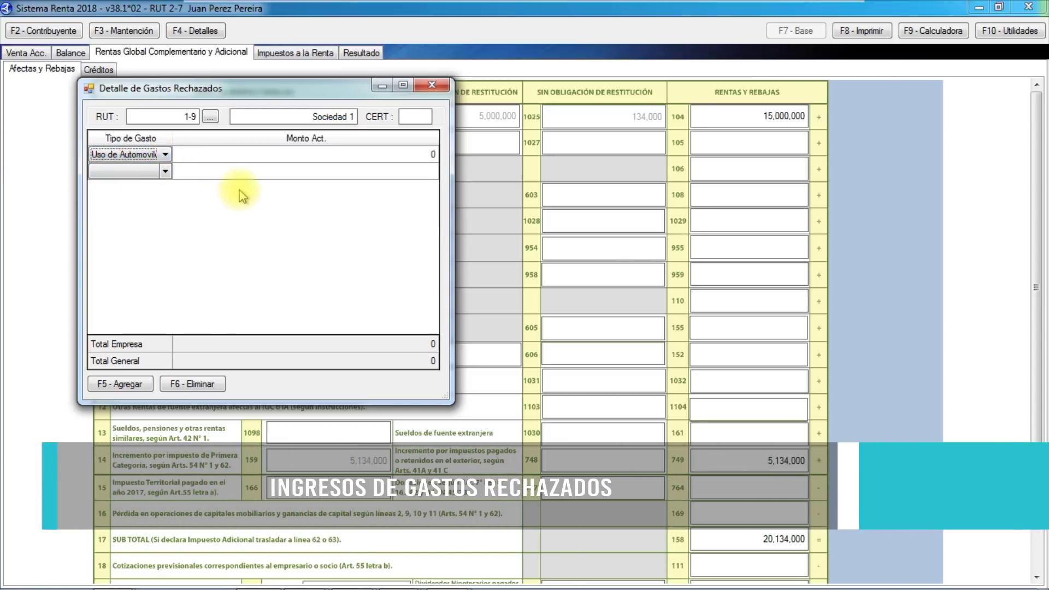
click(261, 154)
text(500,000)
key(Return)
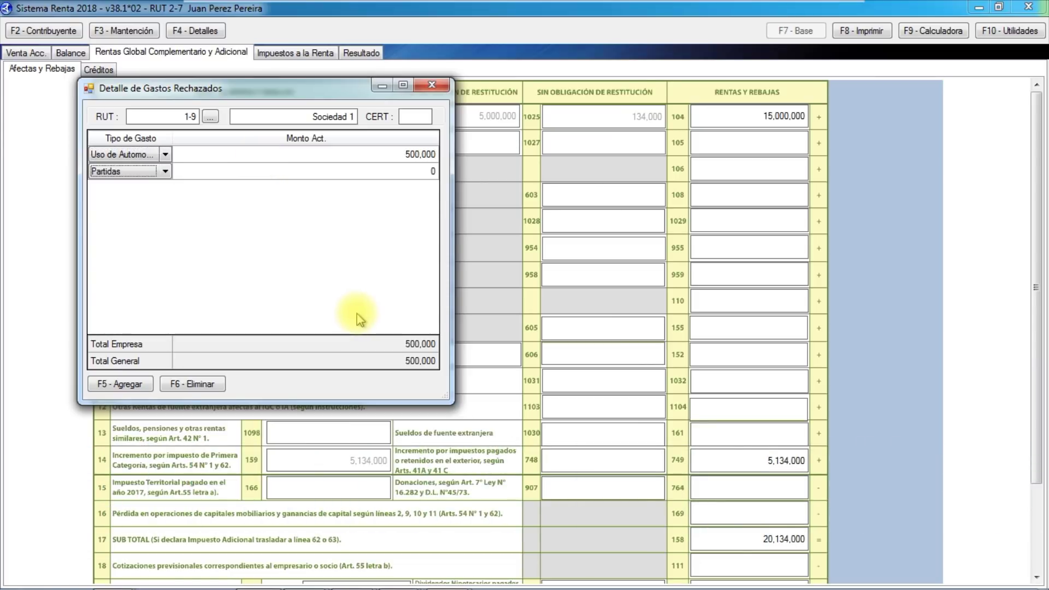
click(432, 88)
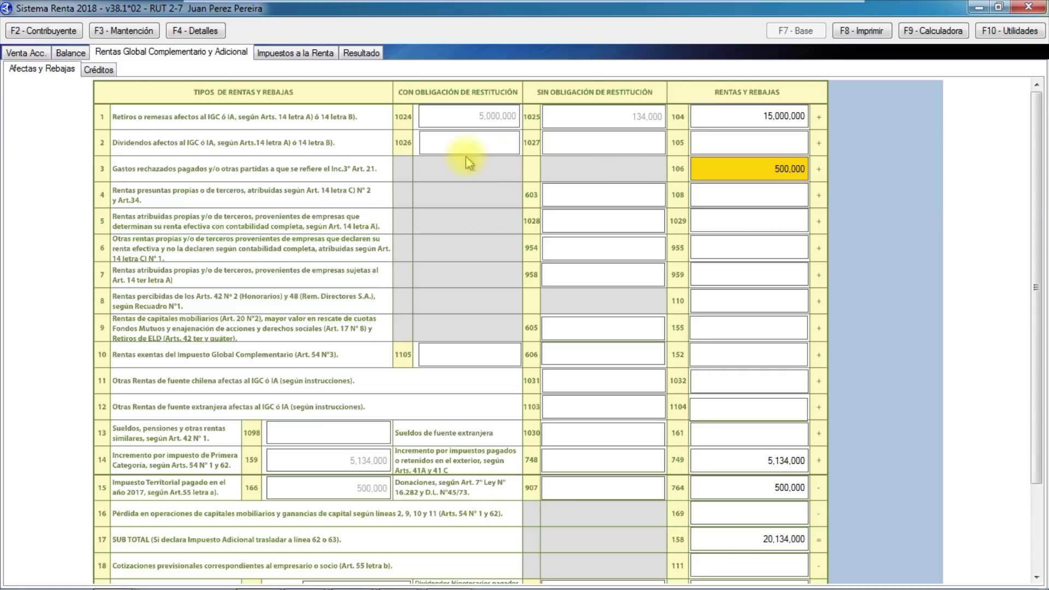
click(98, 70)
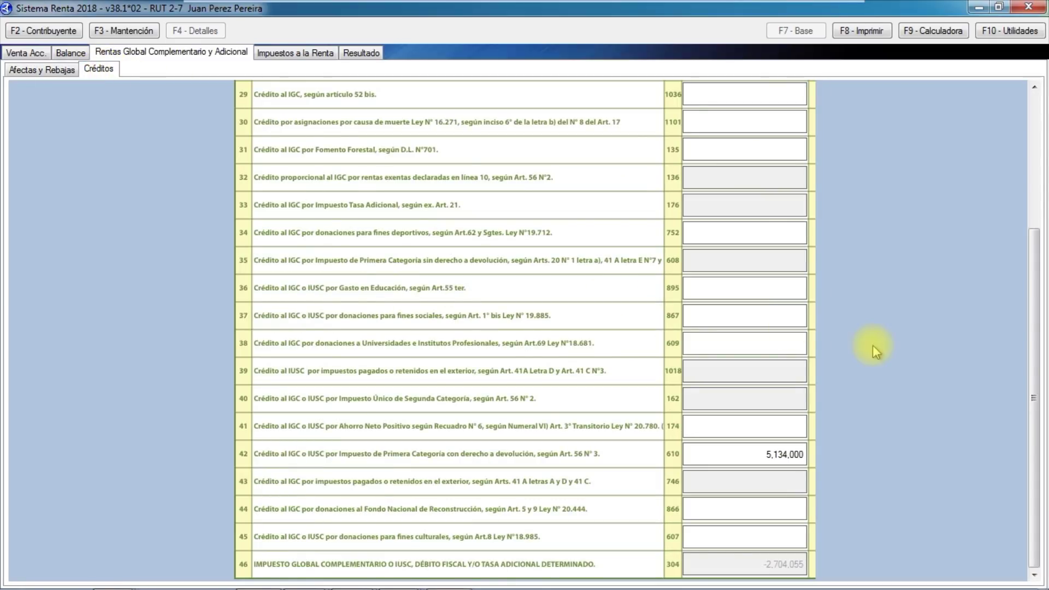
drag(1033, 348, 1023, 188)
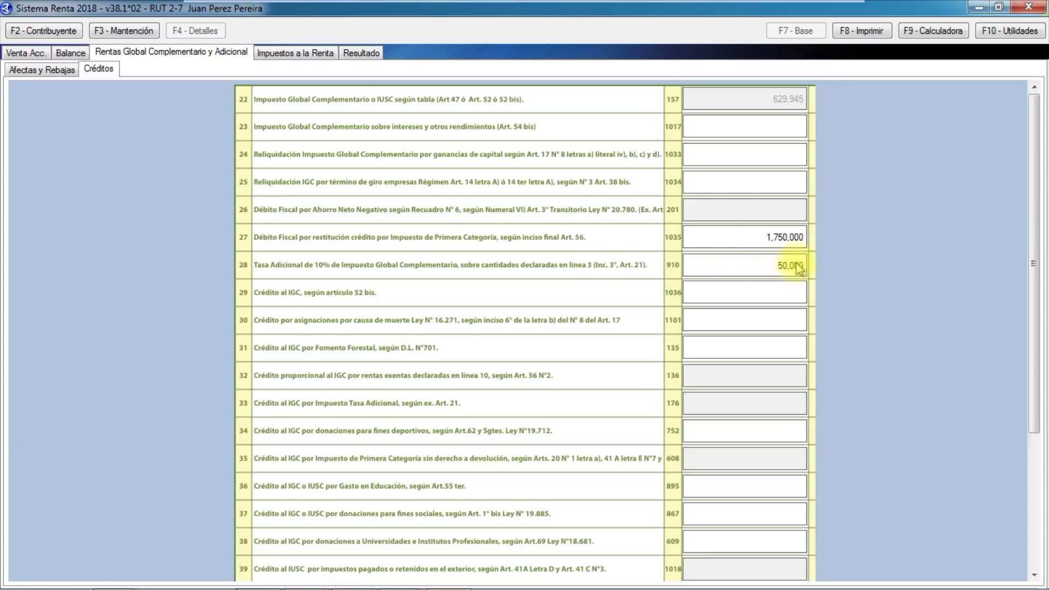
drag(1035, 247, 1034, 207)
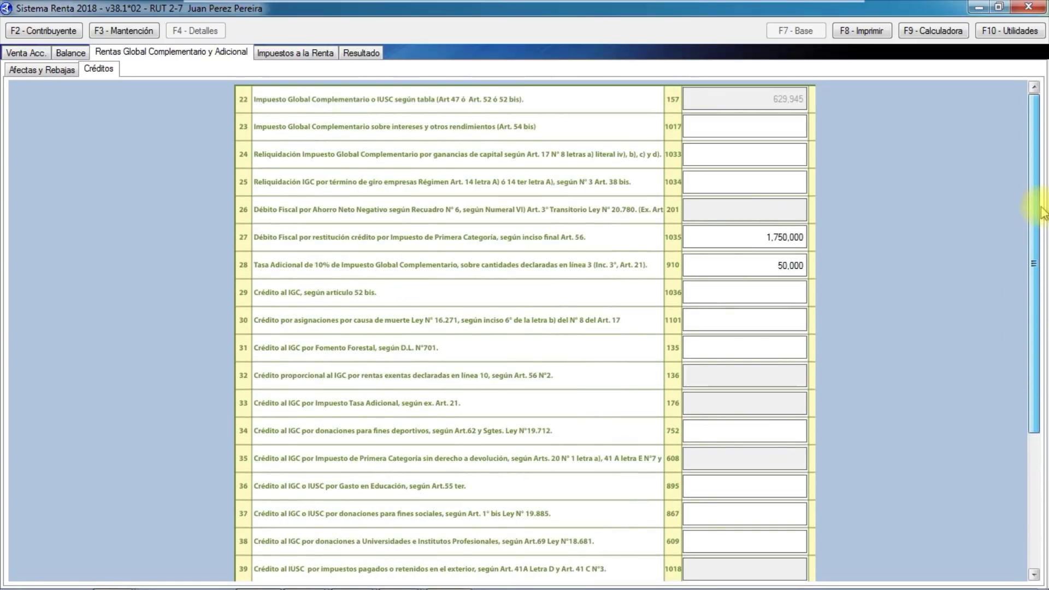
click(39, 71)
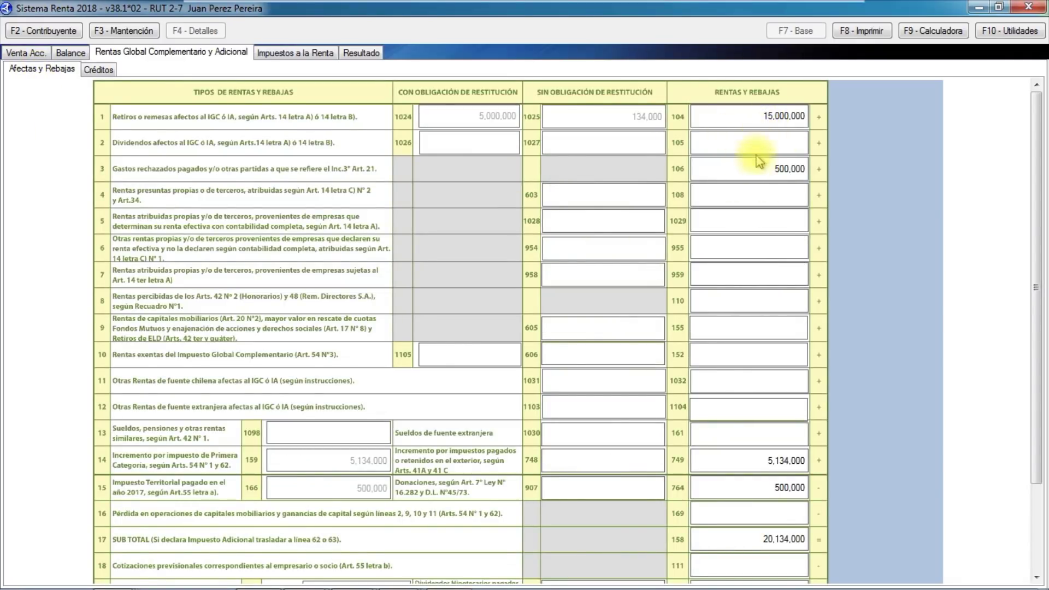
In the line 105 dividends detail, add a paying company Sociedad 2 with its RUT.
click(740, 143)
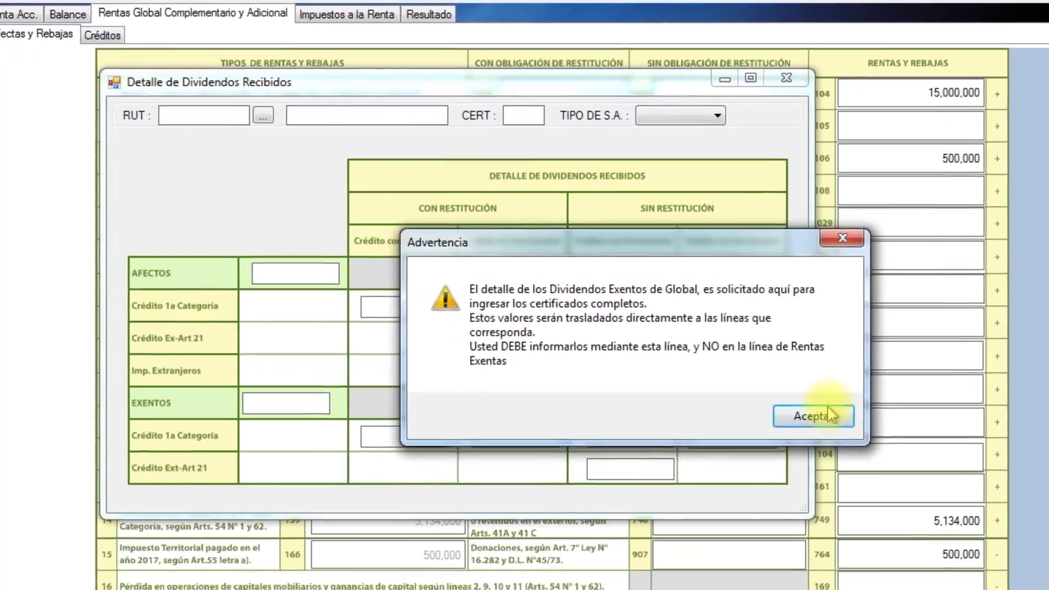
click(766, 403)
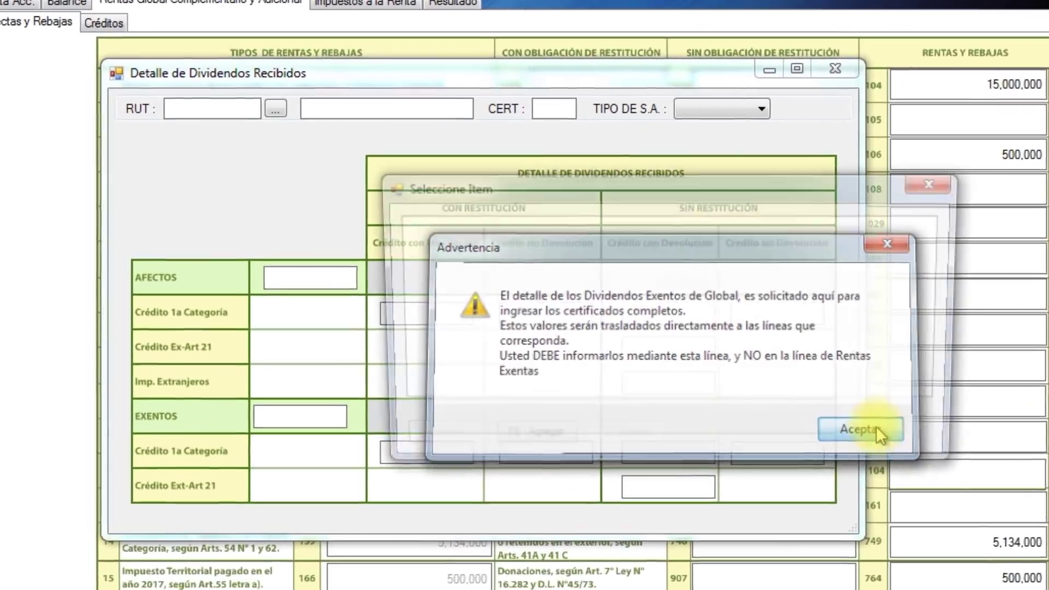
click(544, 444)
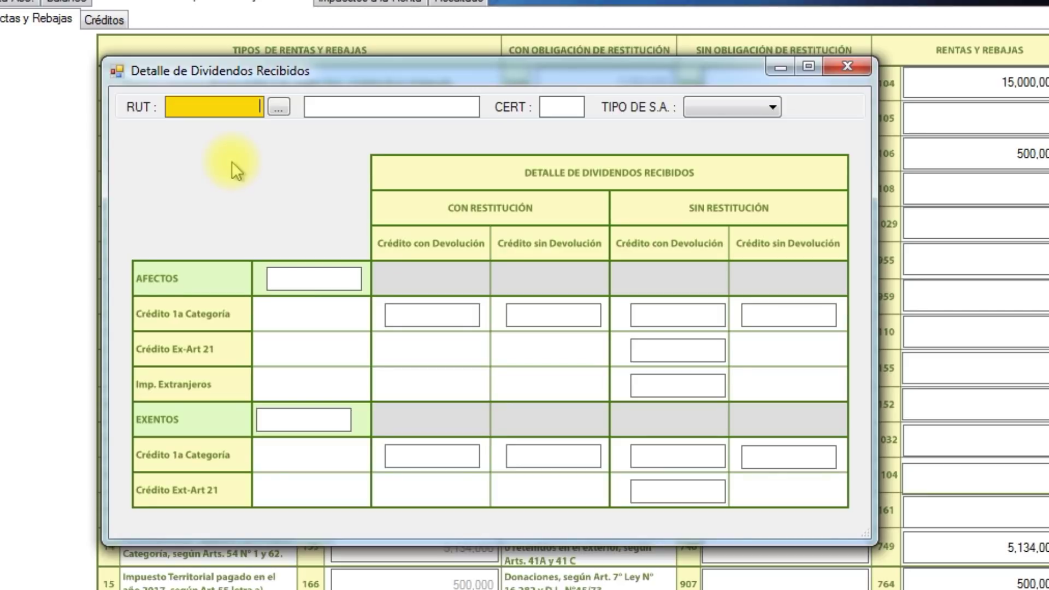
text(1)
text(3-5)
key(Tab)
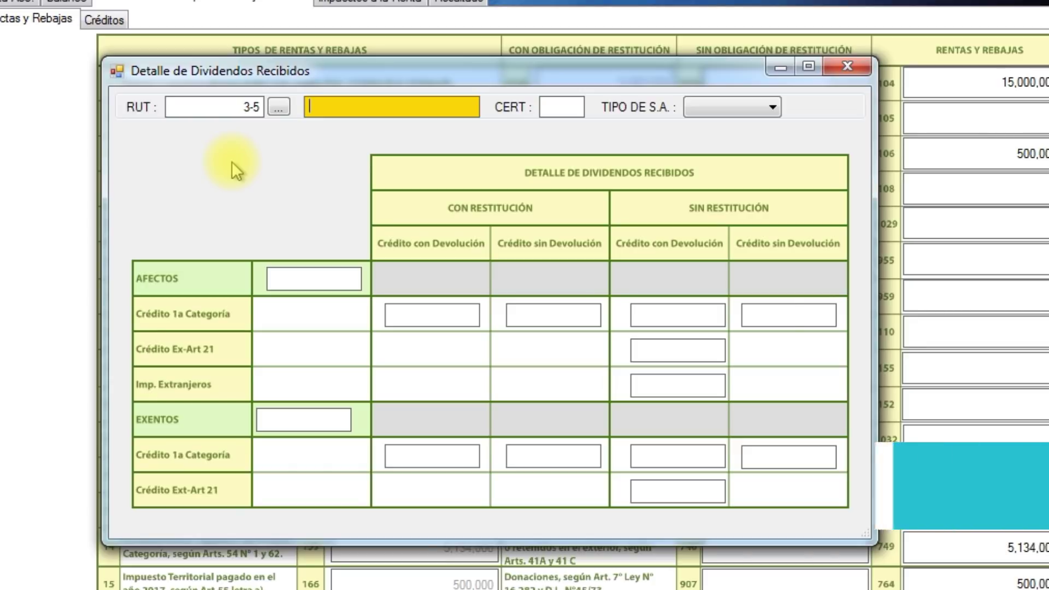
text(Soci)
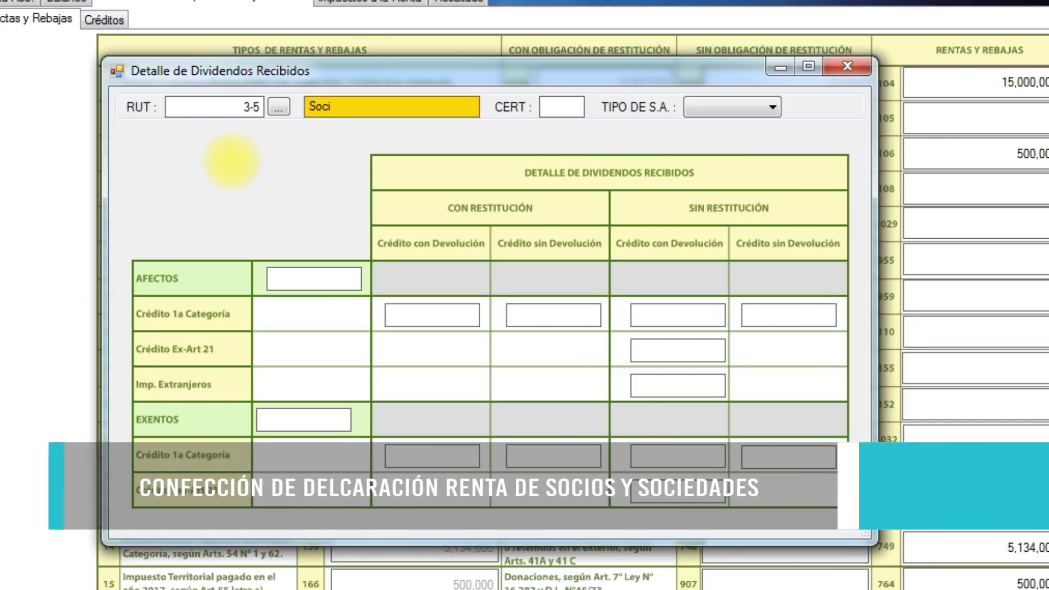
text(edad 2)
key(Tab)
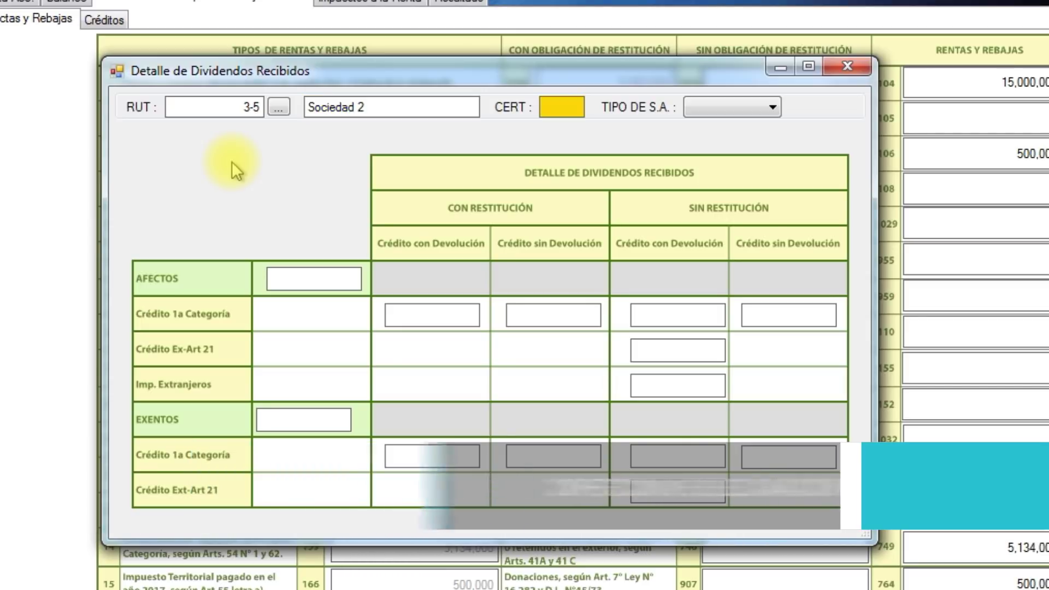
Set Sociedad 2 as a Cerrada company with 1,250,000 AFECTOS dividends.
click(744, 103)
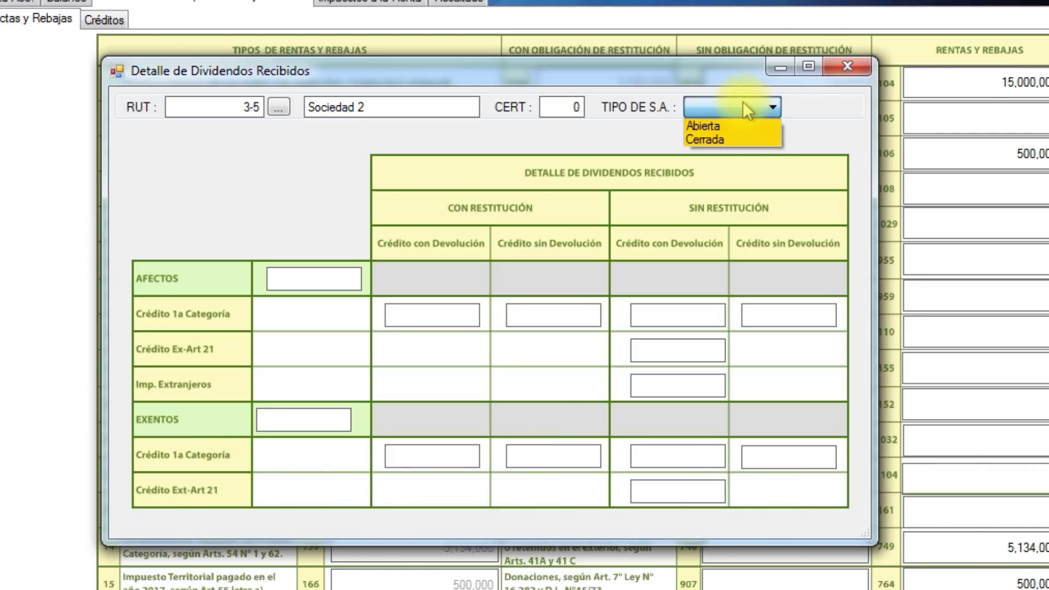
click(723, 124)
click(727, 106)
click(726, 134)
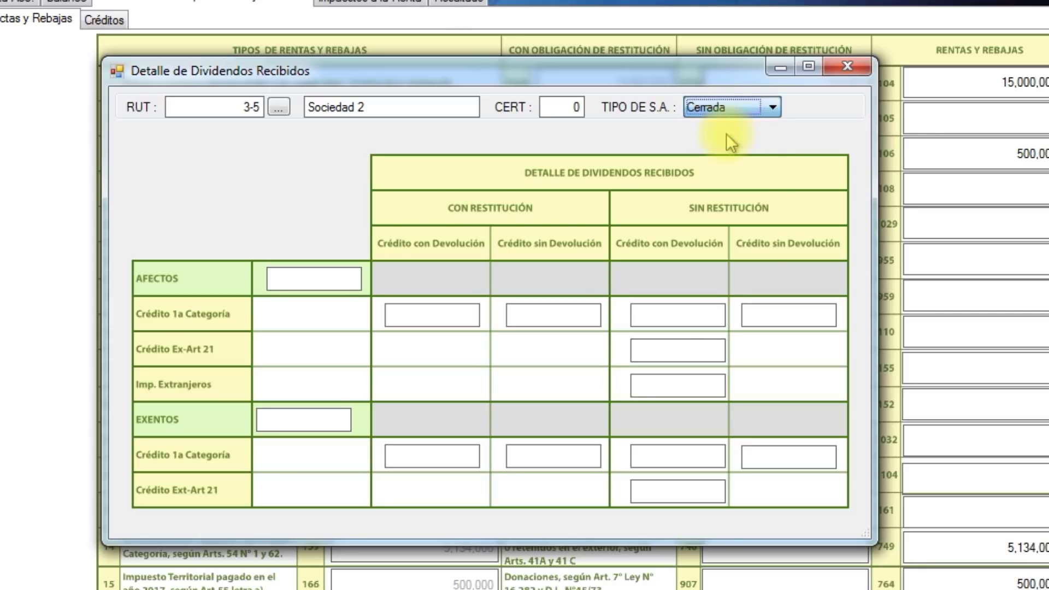
click(309, 288)
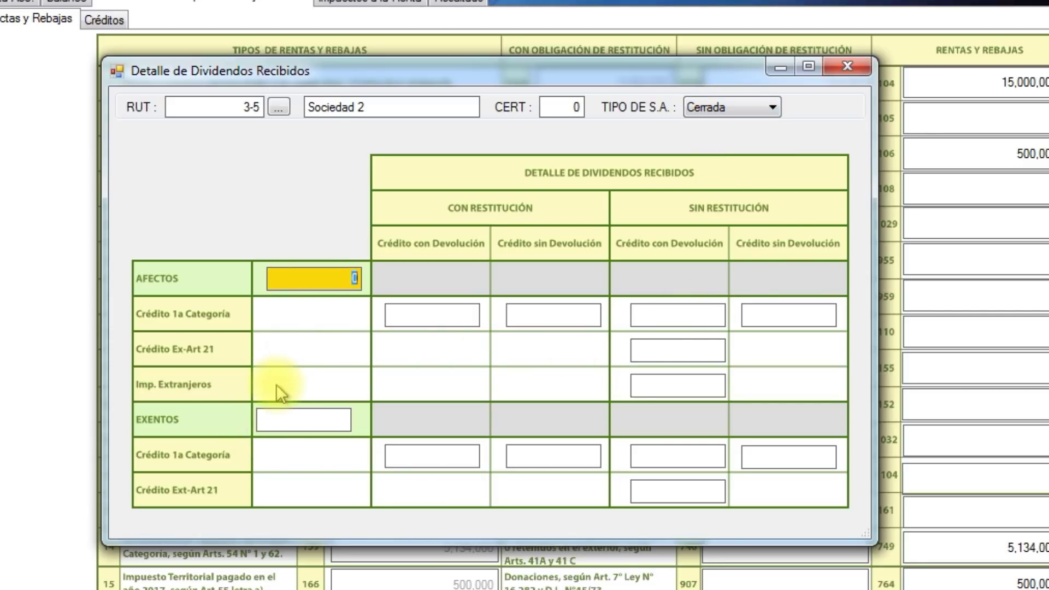
text(1250000)
key(Tab)
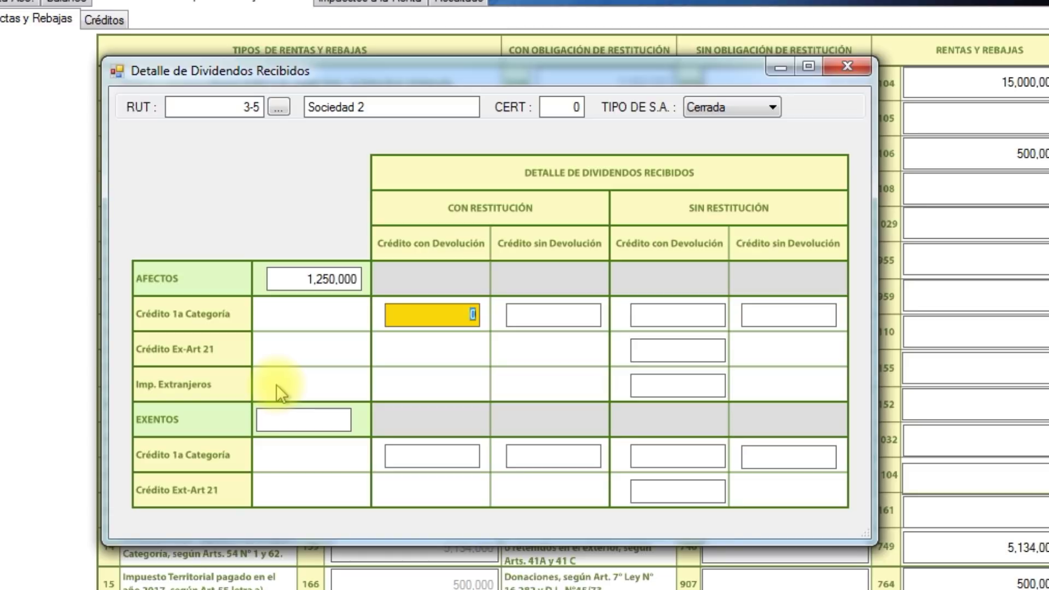
Enter the first-category credit without restitution as 427,851 after 1,000,000 exceeds the limit.
key(Tab)
key(Tab)
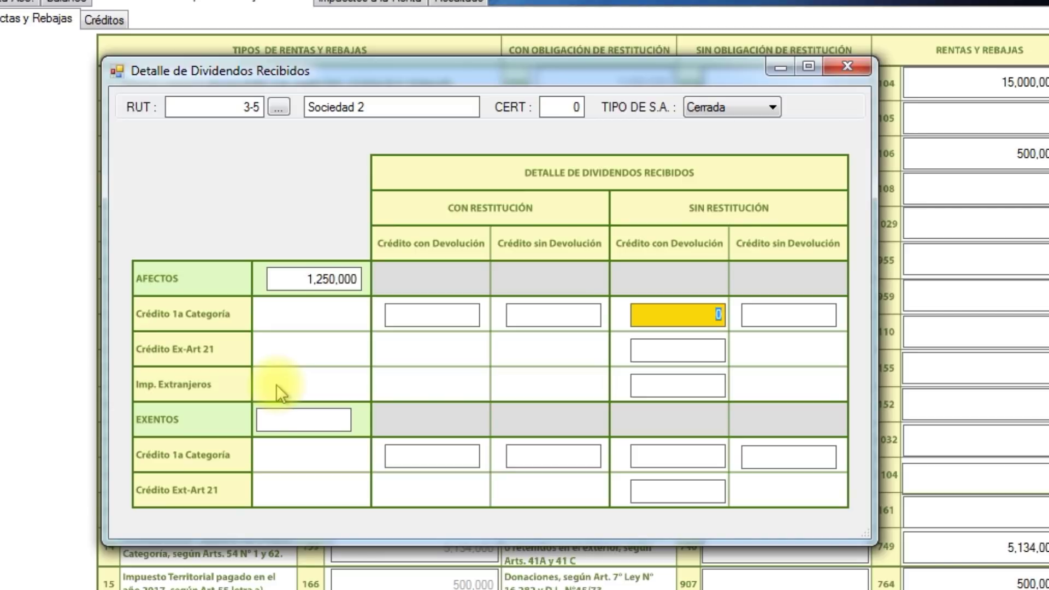
text(1000000)
key(Tab)
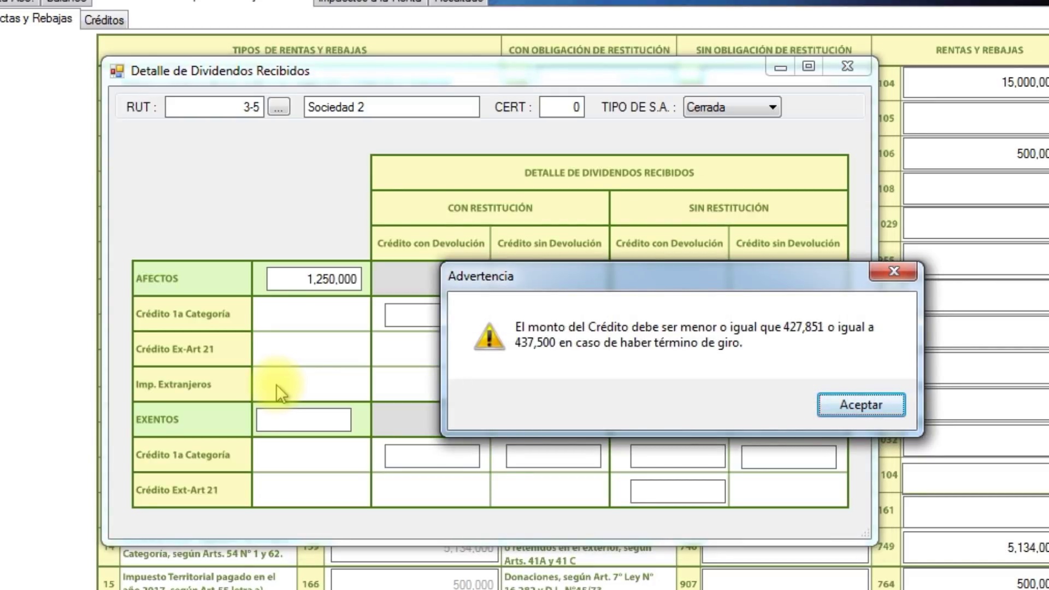
key(Return)
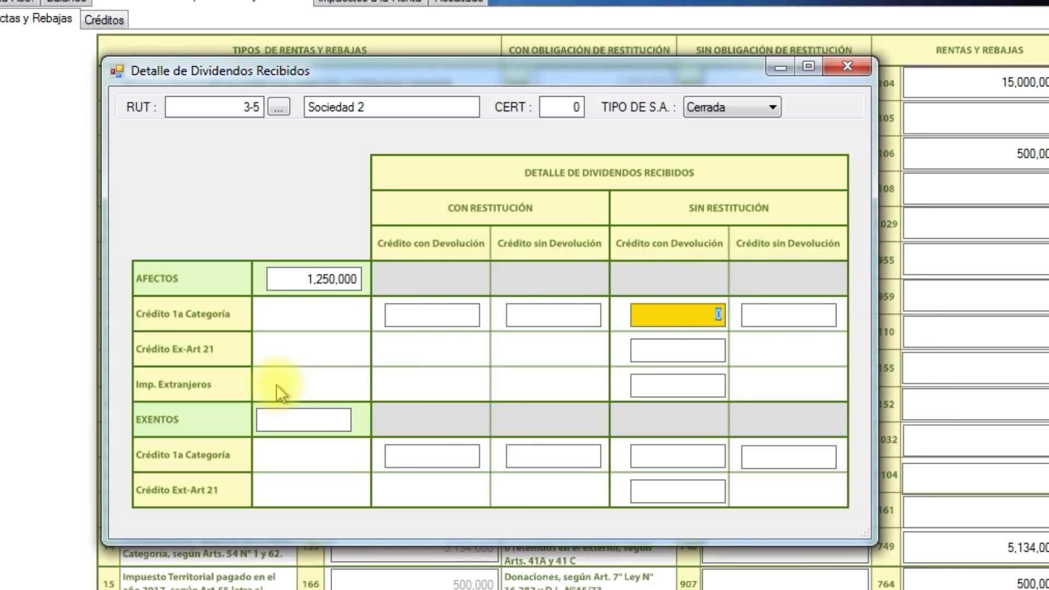
text(427851)
key(Tab)
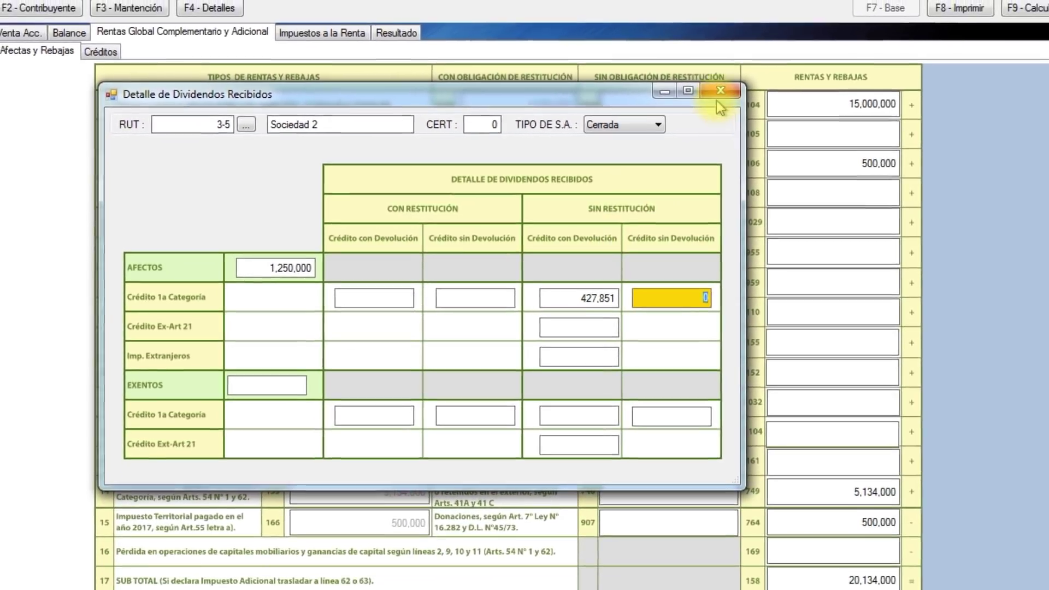
Close the dividends detail so line 105 shows 1,250,000 and the subtotal 21,811,851.
click(719, 94)
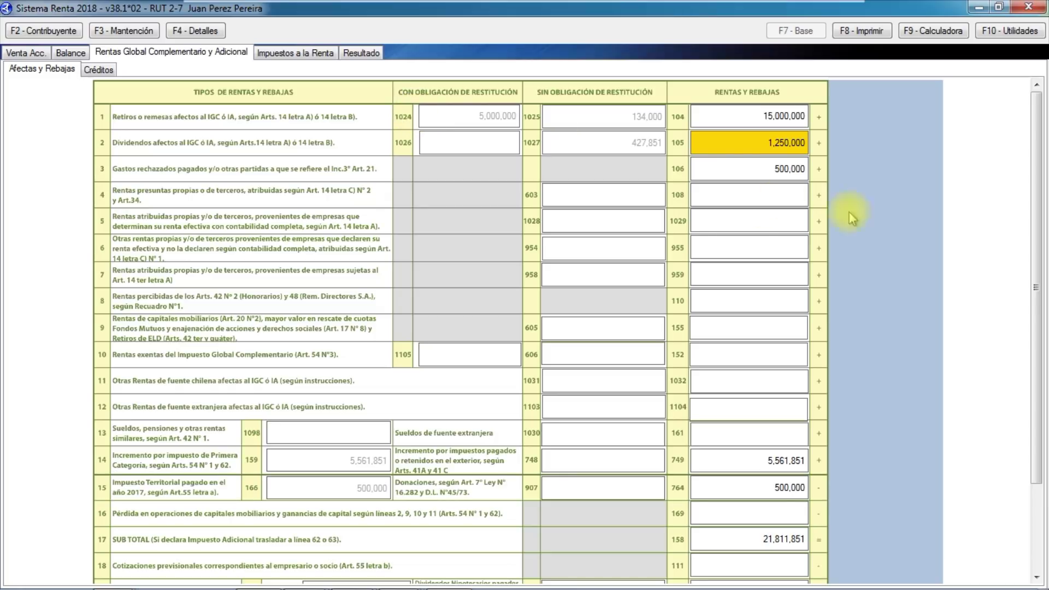
Import the 14A-14B regime taxpayer data from its folder, bringing line 104 to 37,874,580.
click(999, 37)
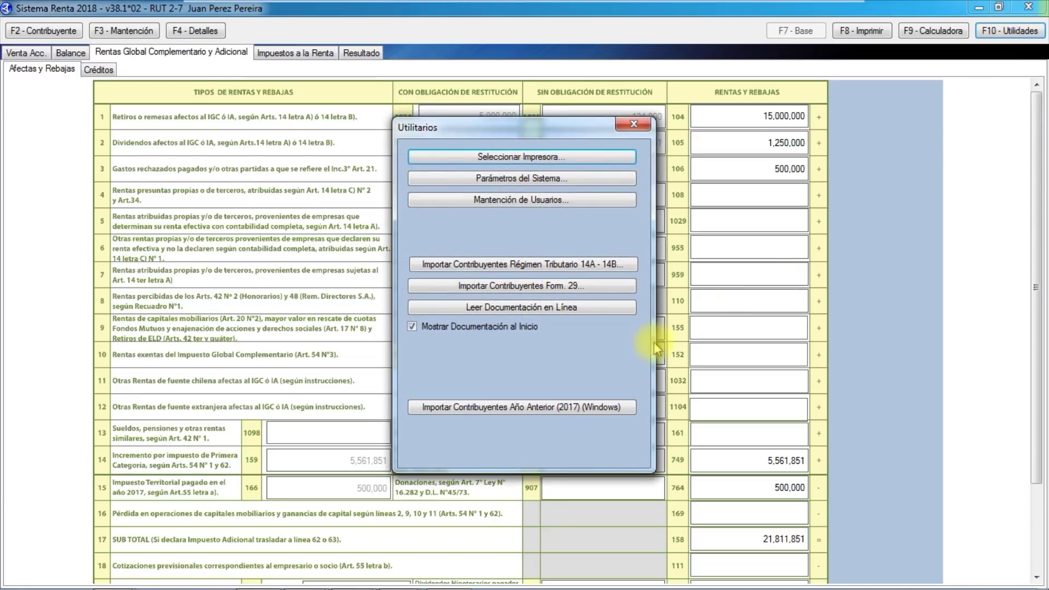
click(526, 265)
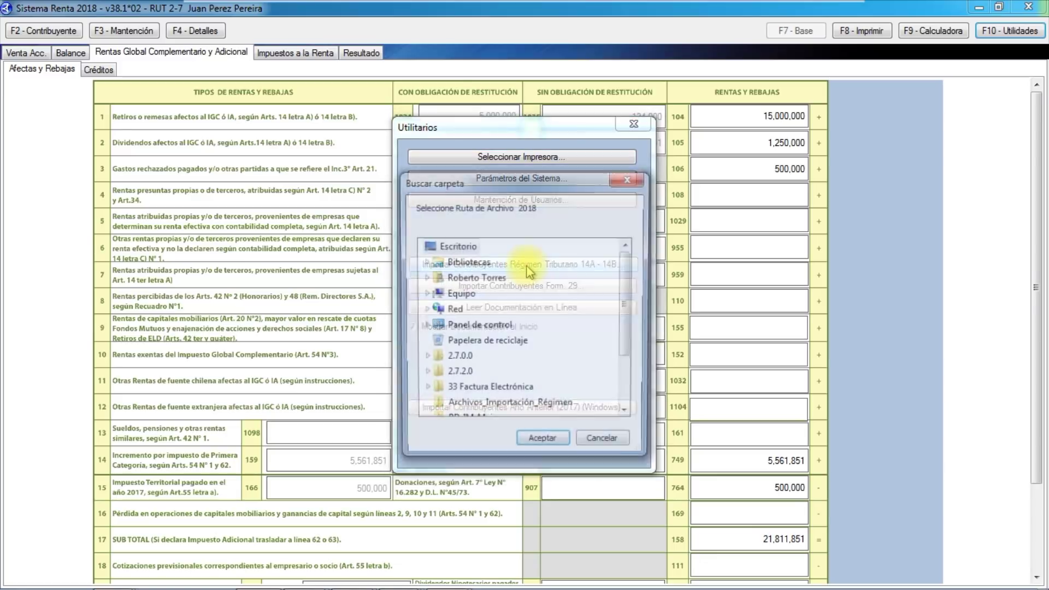
click(488, 412)
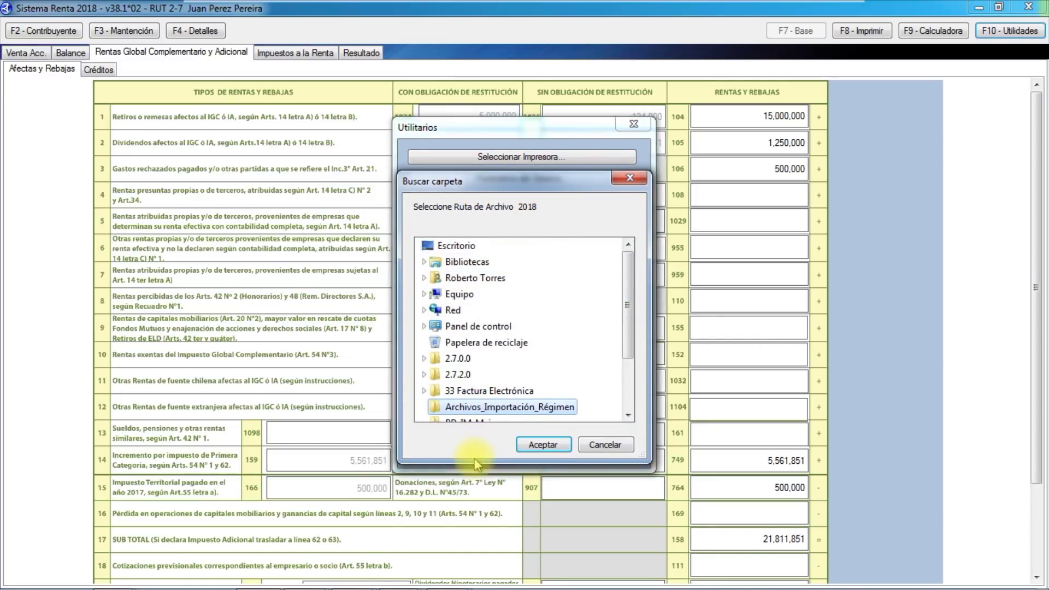
click(544, 444)
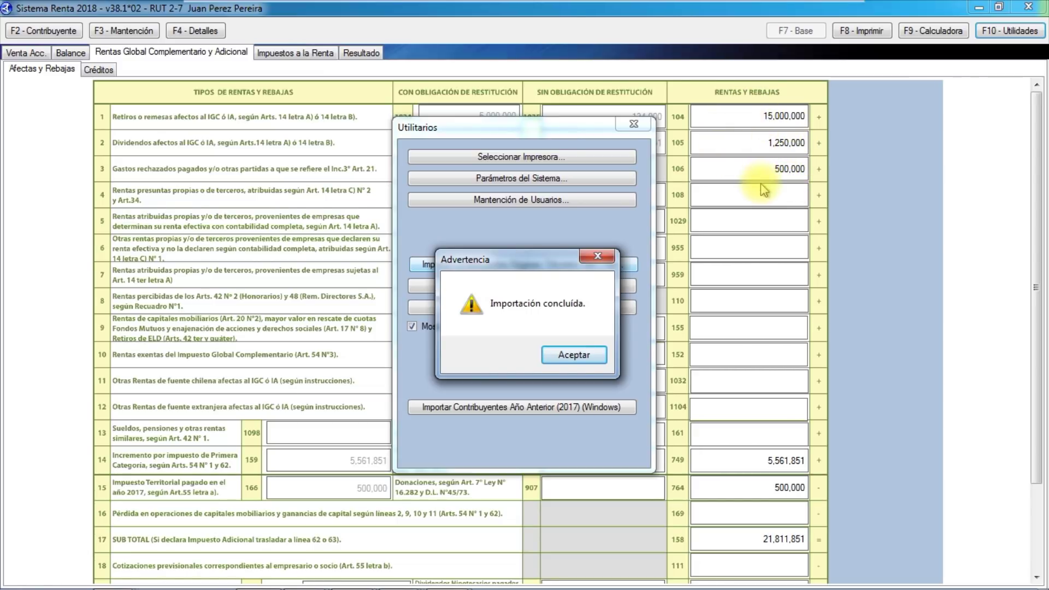
click(573, 355)
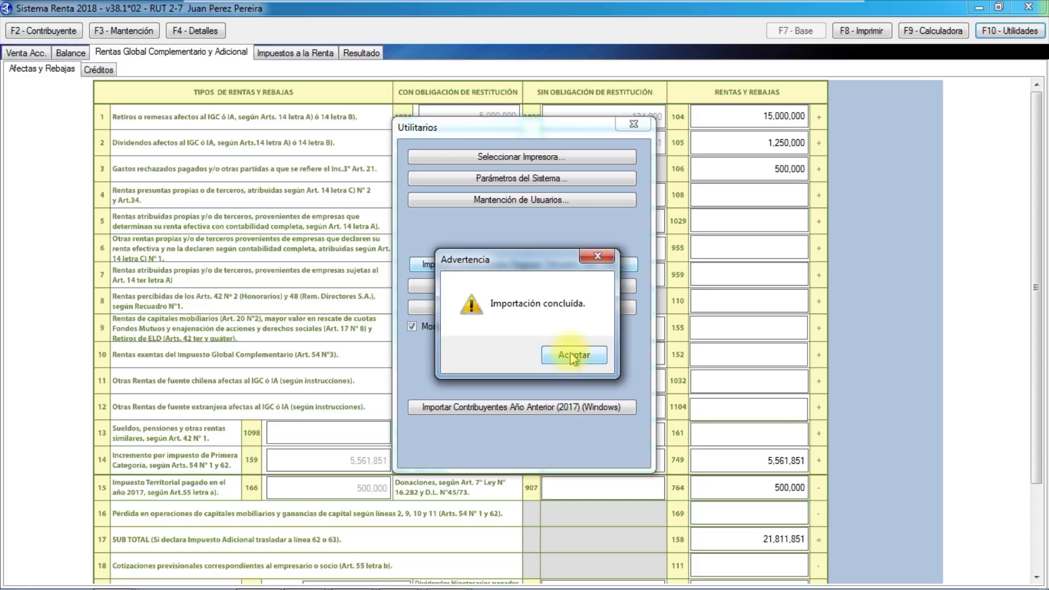
click(633, 127)
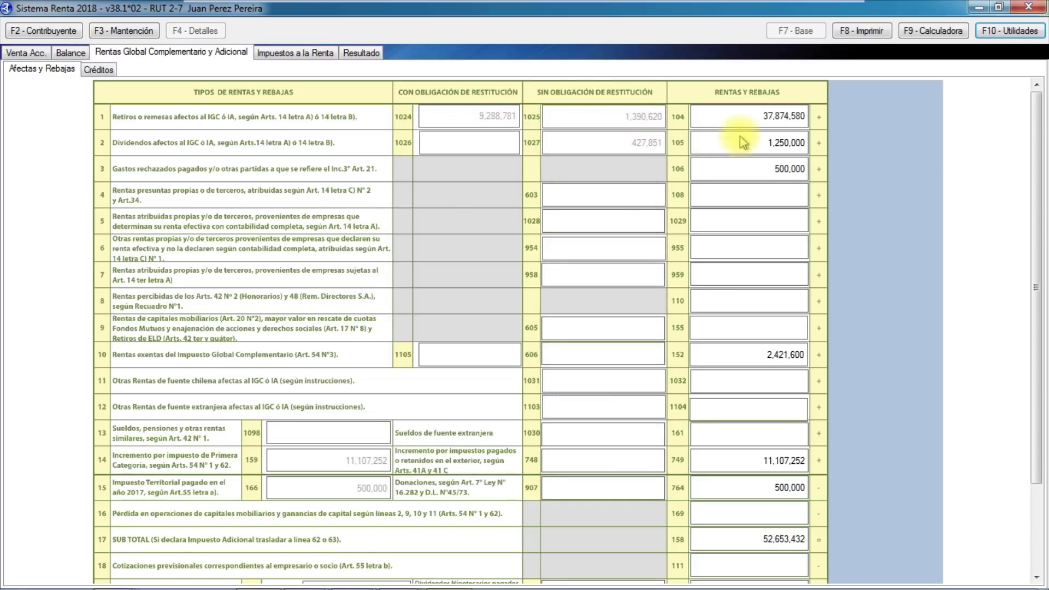
Open the line 104 withdrawals detail and browse the listed companies.
click(760, 116)
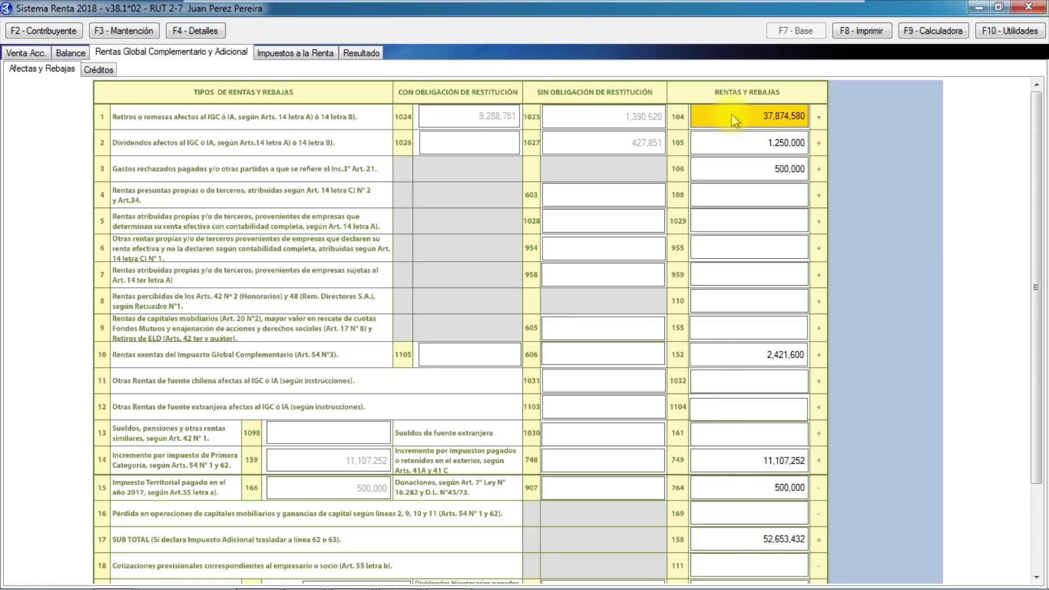
key(F4)
click(666, 367)
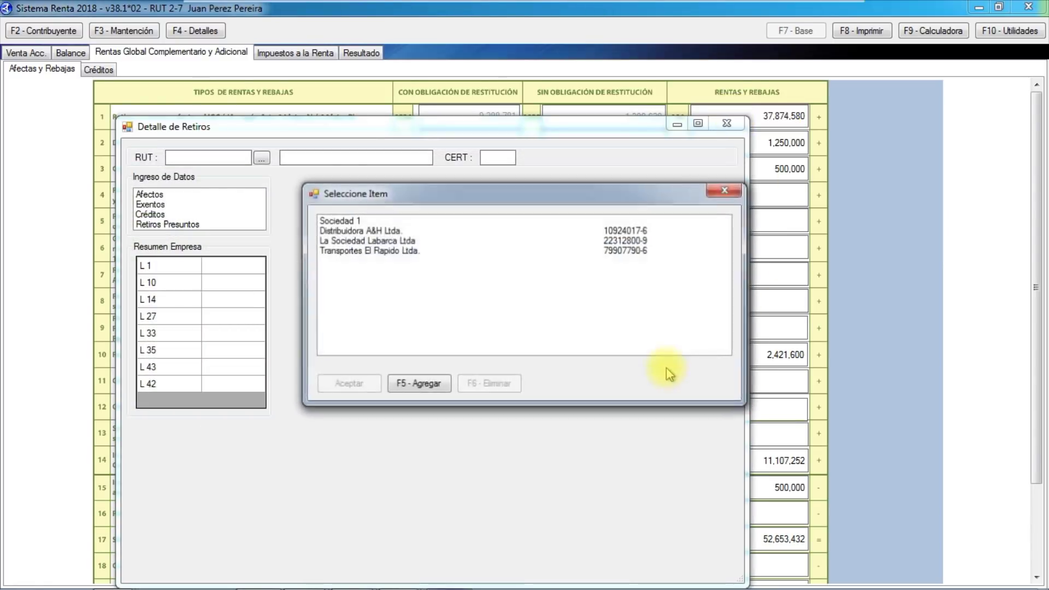
click(333, 221)
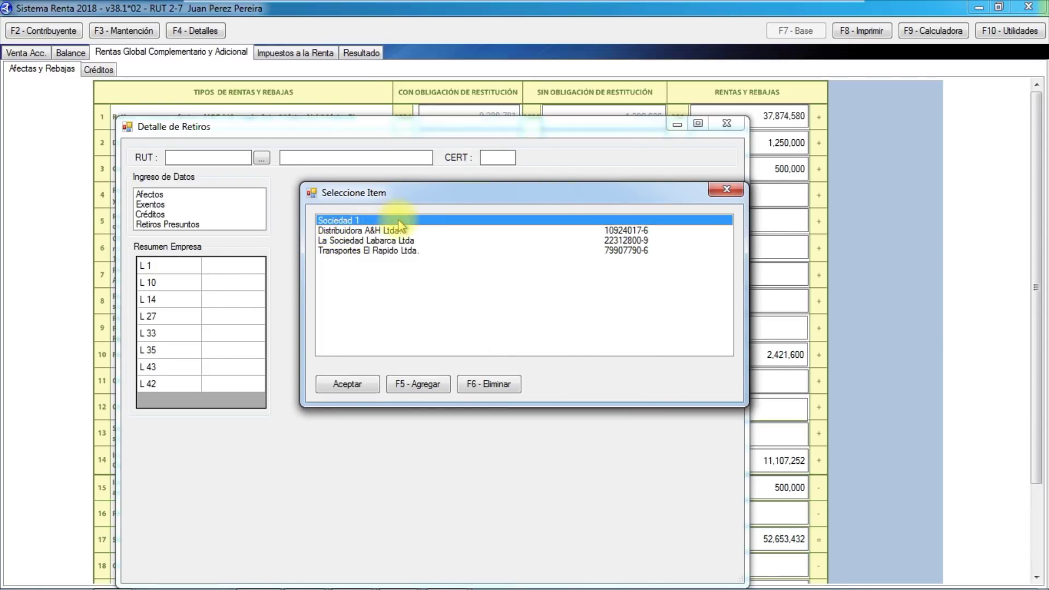
click(339, 231)
click(338, 241)
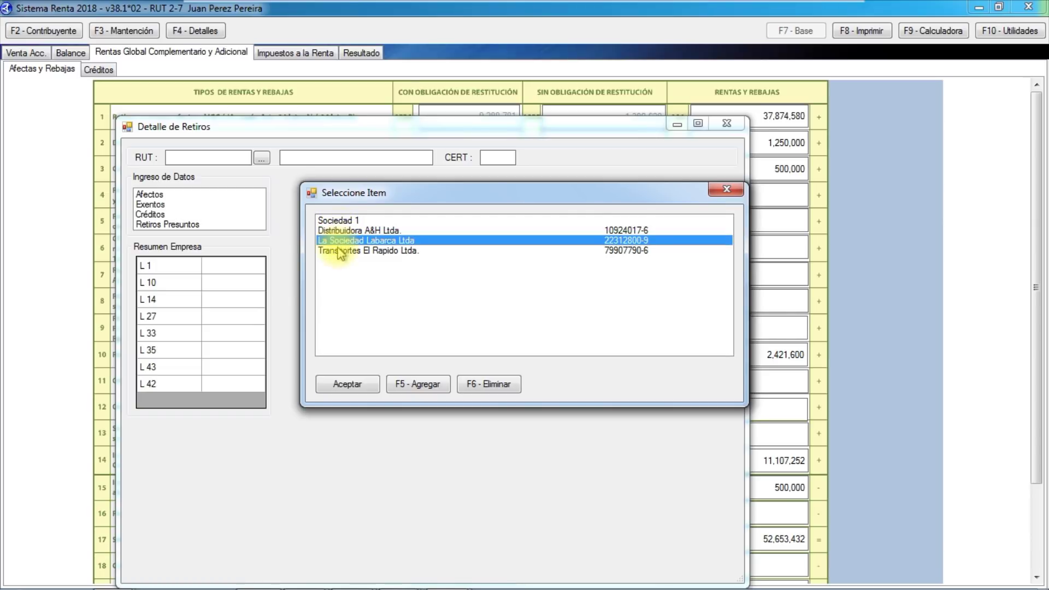
click(338, 251)
click(341, 242)
click(340, 232)
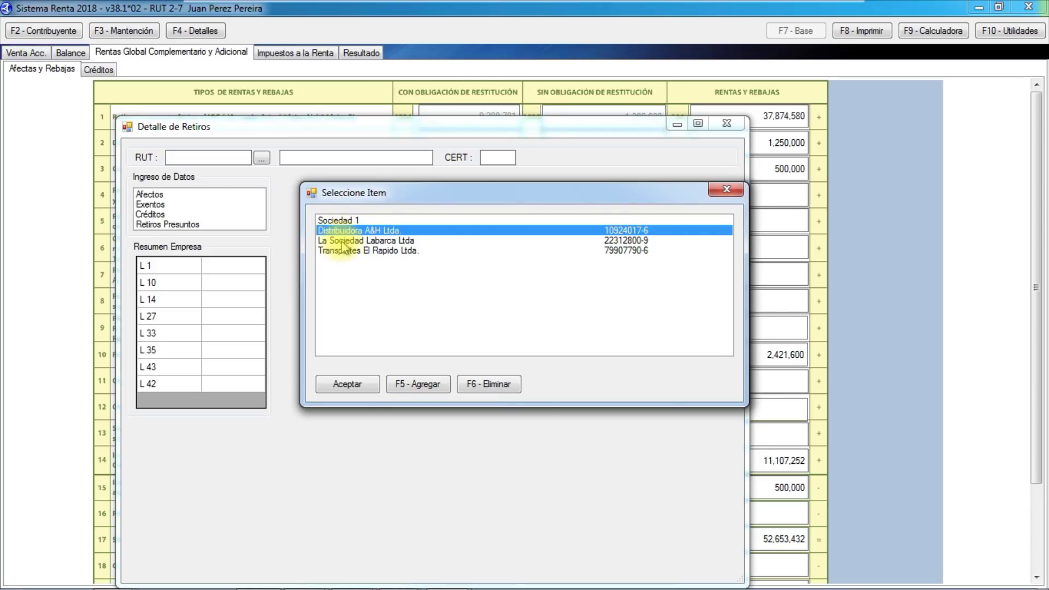
click(341, 241)
click(350, 250)
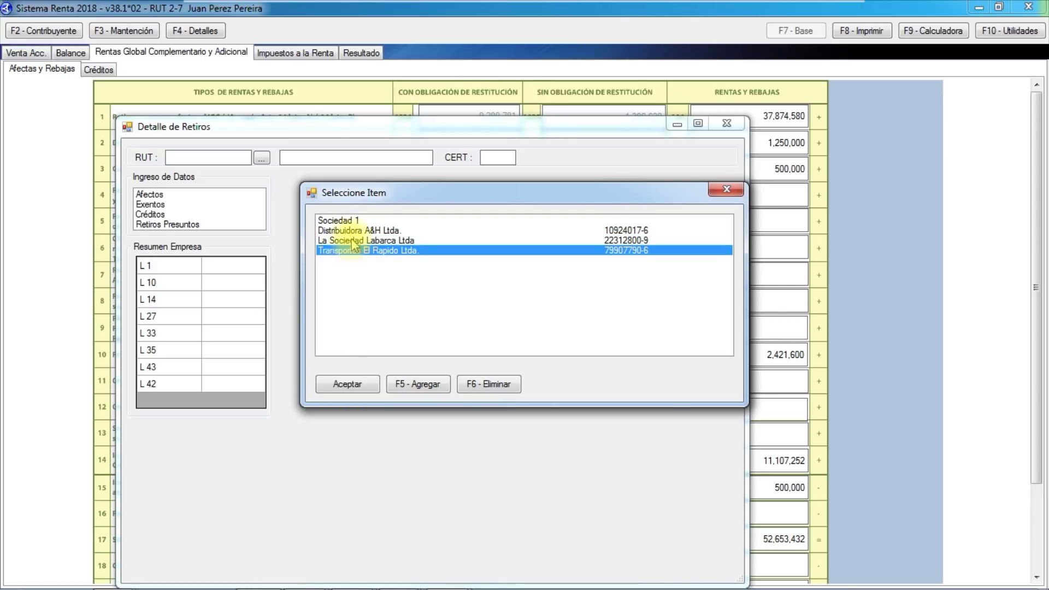
Review Distribuidora A&H Ltda.'s withdrawals and first-category credits, then close the detail.
double_click(352, 231)
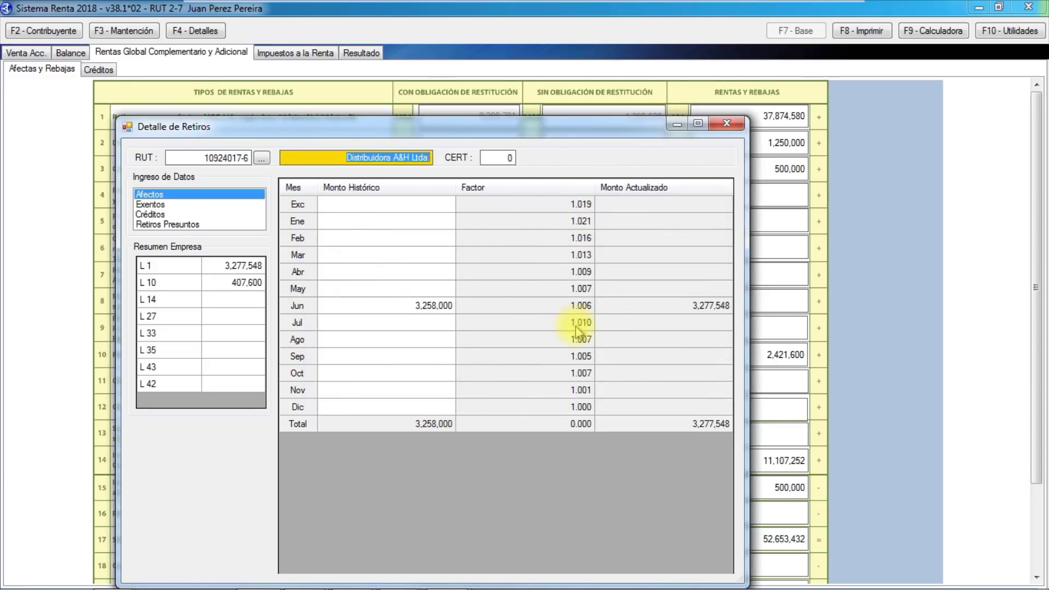
click(158, 214)
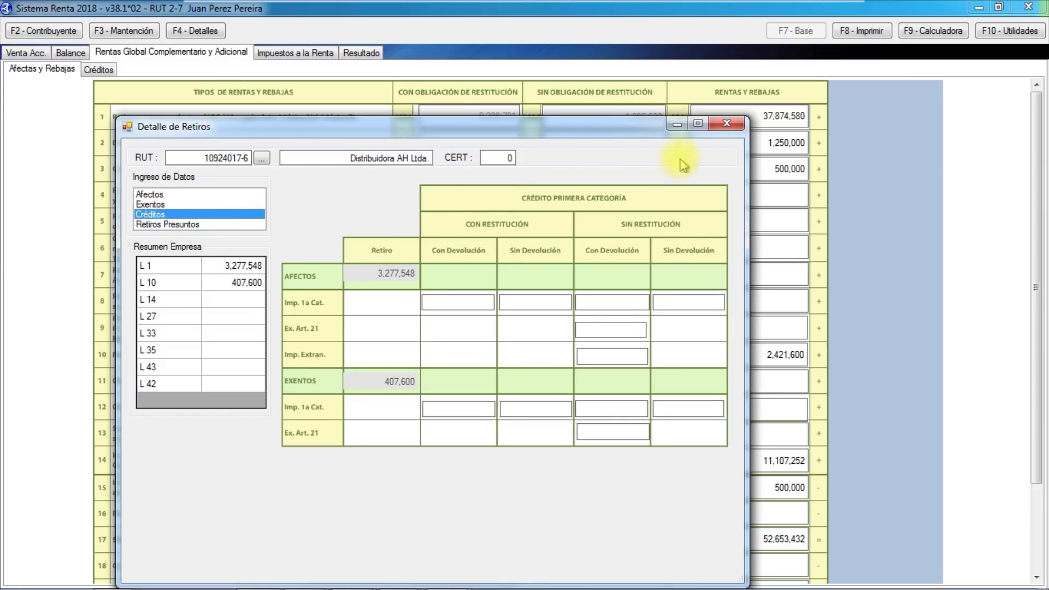
click(715, 125)
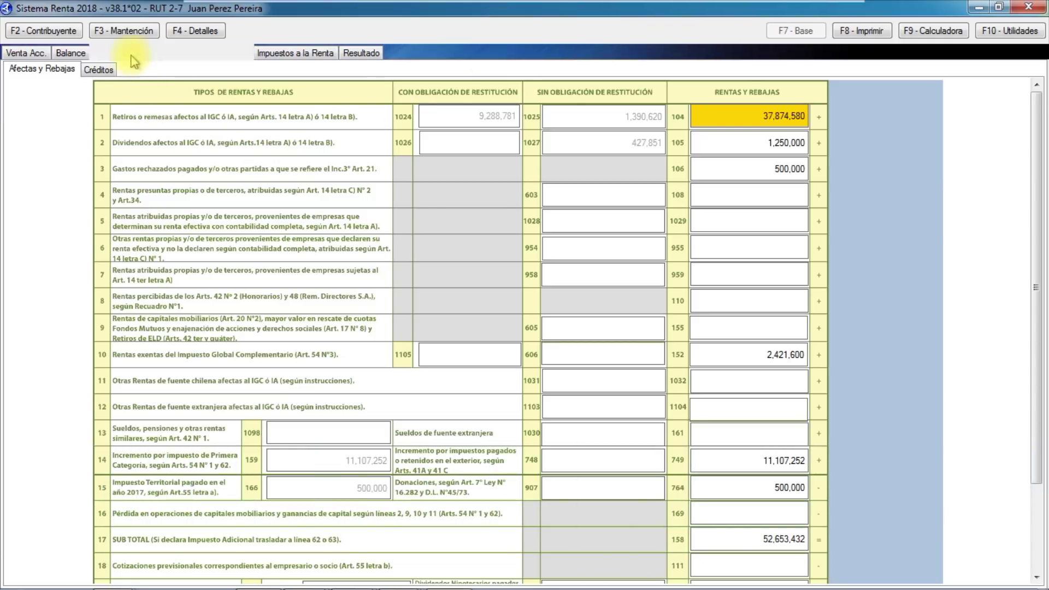
Look through the taxpayer list and close it without choosing anyone.
click(56, 32)
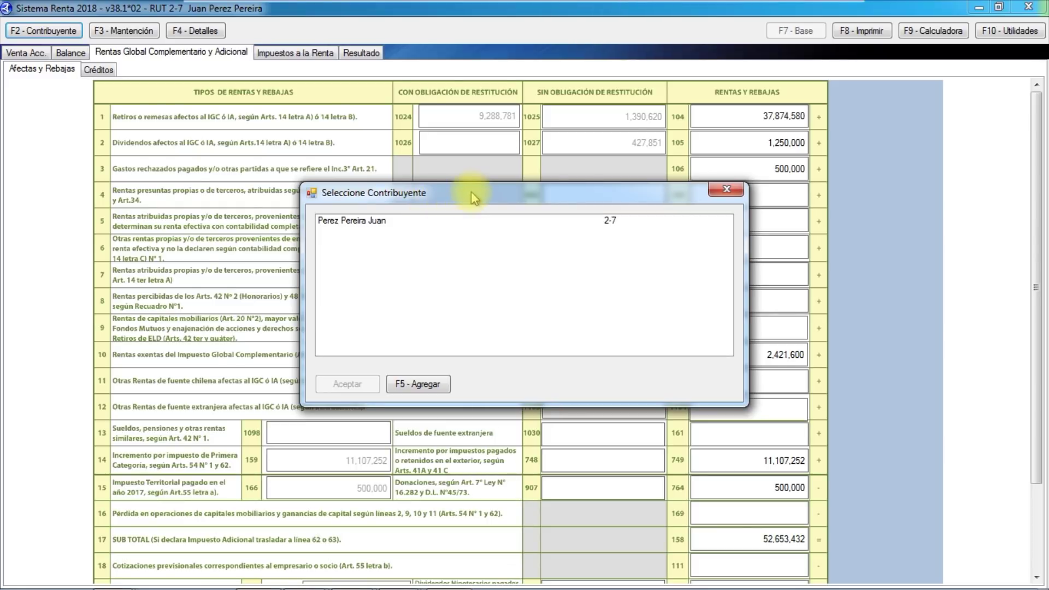
click(389, 221)
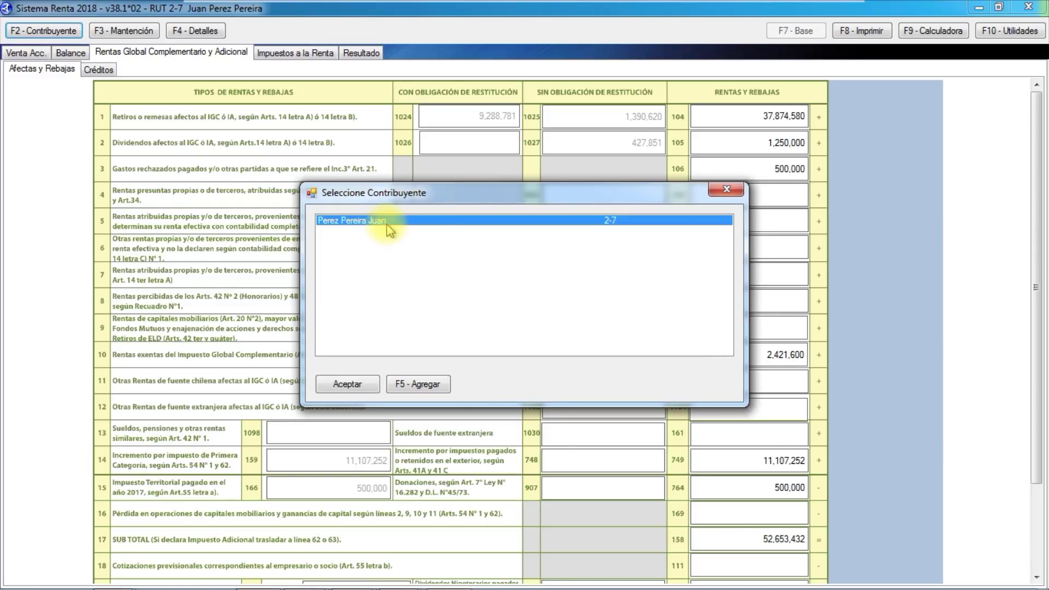
click(726, 189)
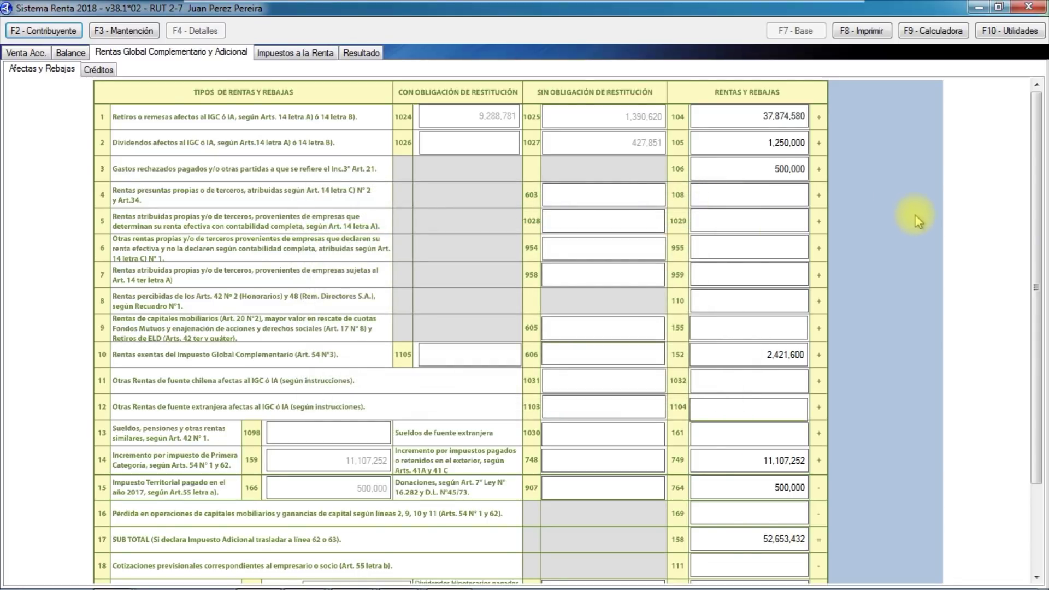
Import the 203 taxpayers from the 2017 version and accept the restart notice.
click(1003, 32)
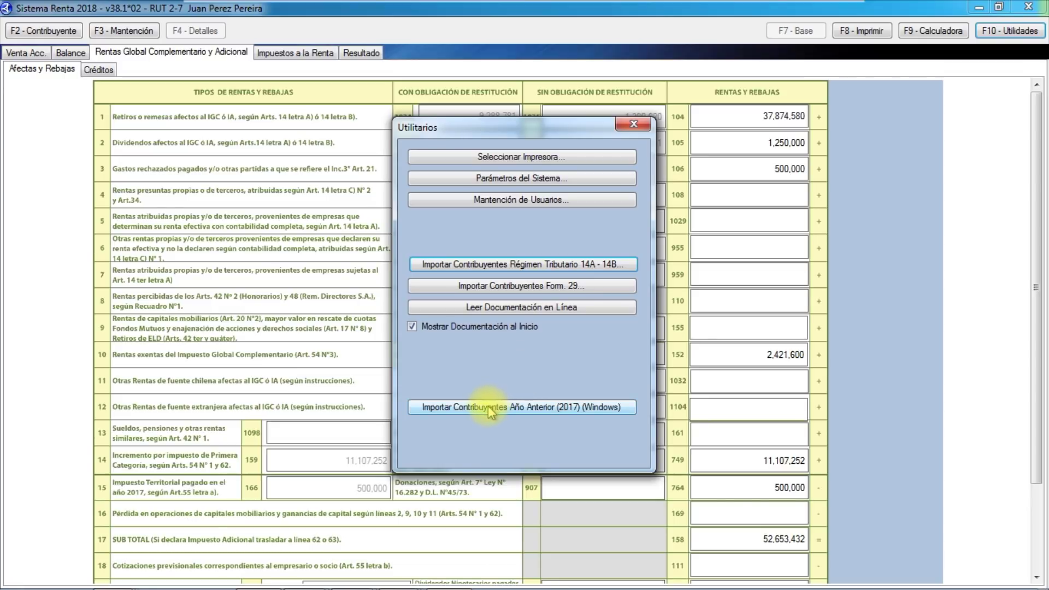
click(490, 411)
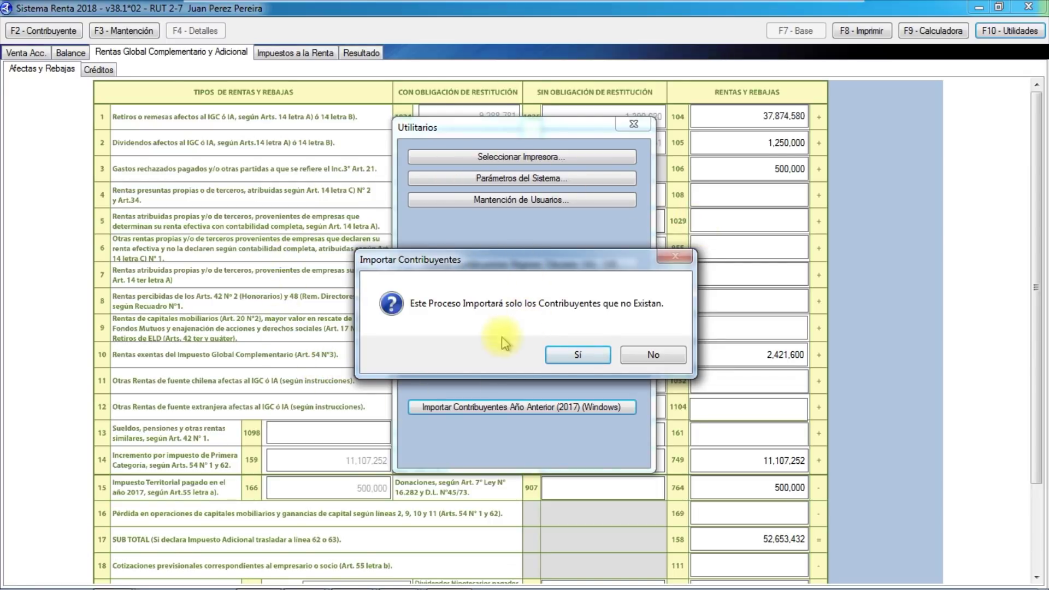
click(578, 356)
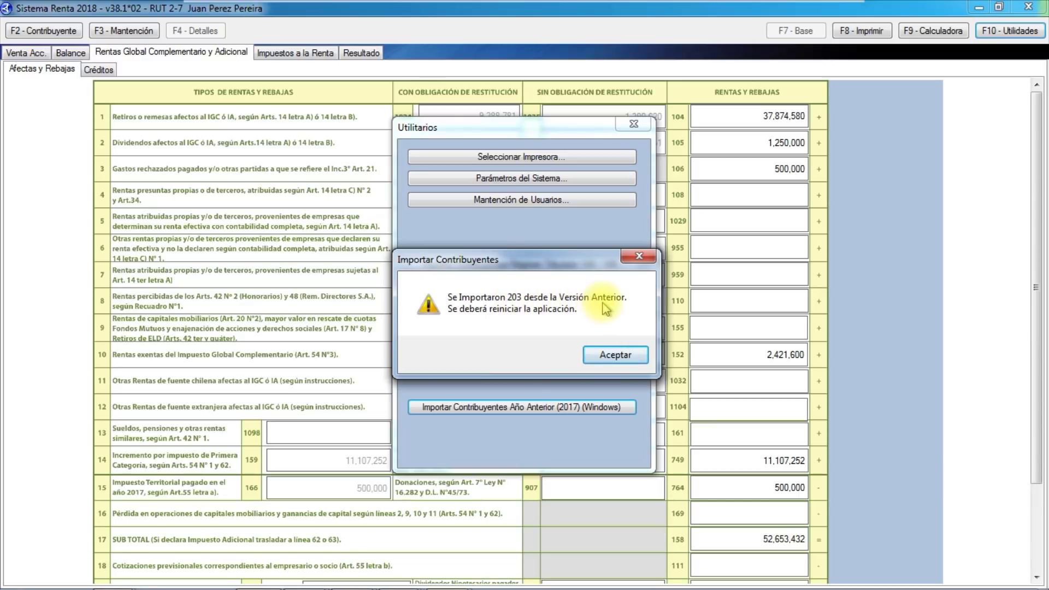
click(615, 355)
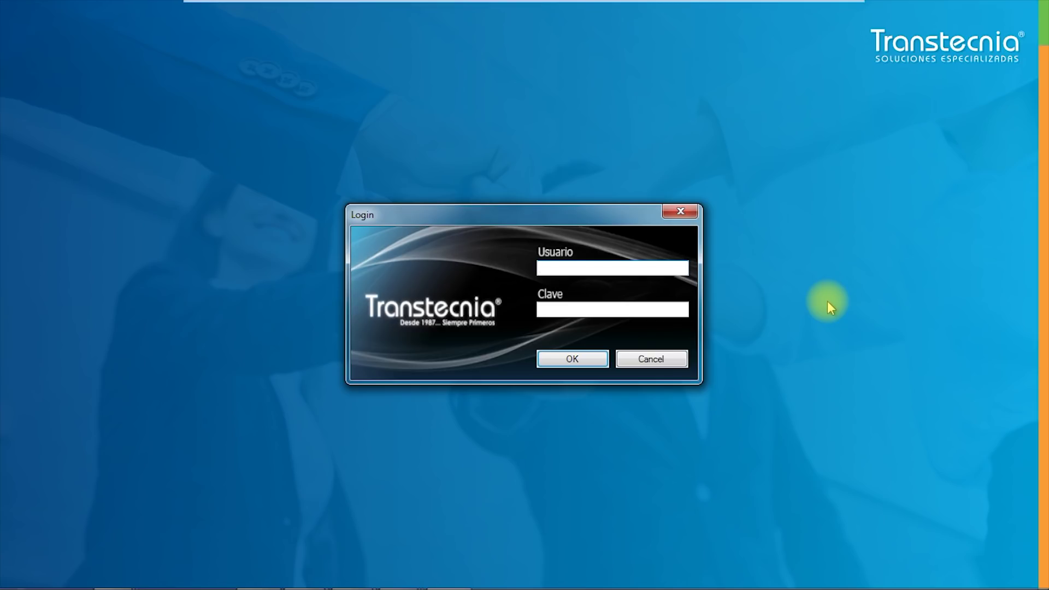
Log in with the administrator user name and password and dismiss the change report.
text(admin)
key(Tab)
text(a)
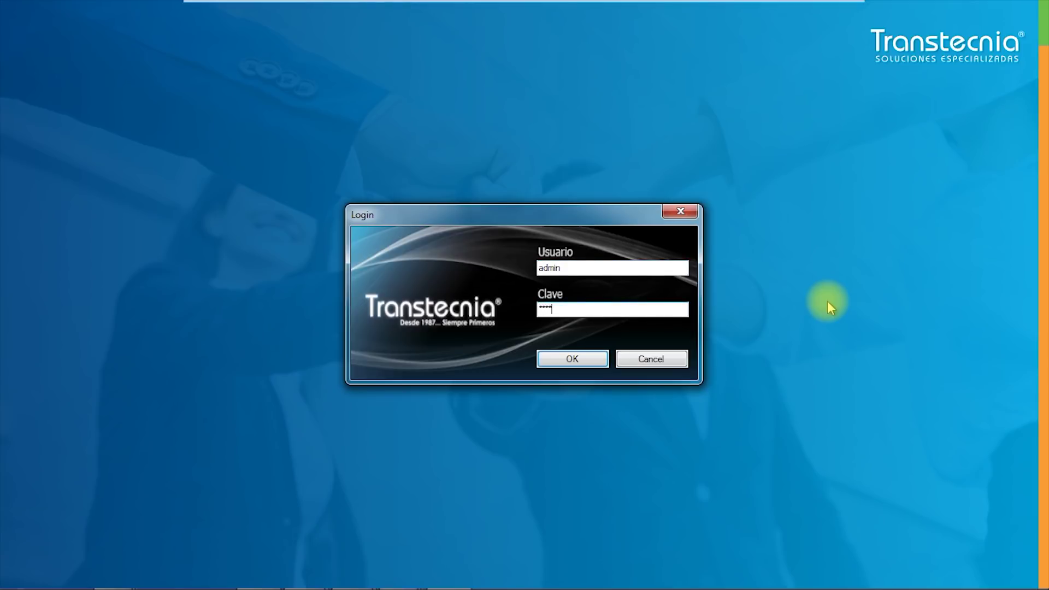
key(Return)
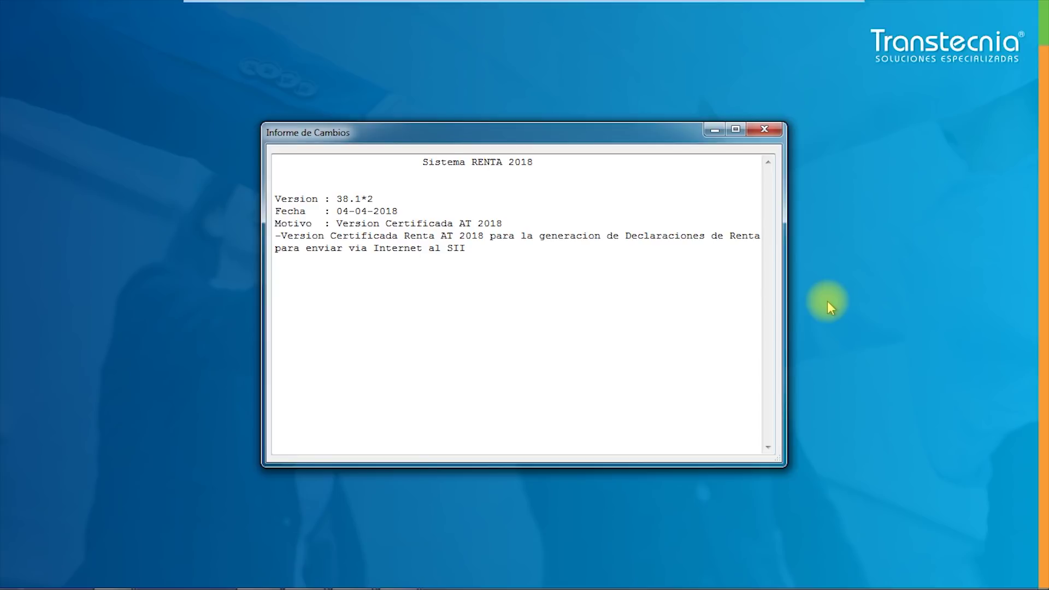
key(Escape)
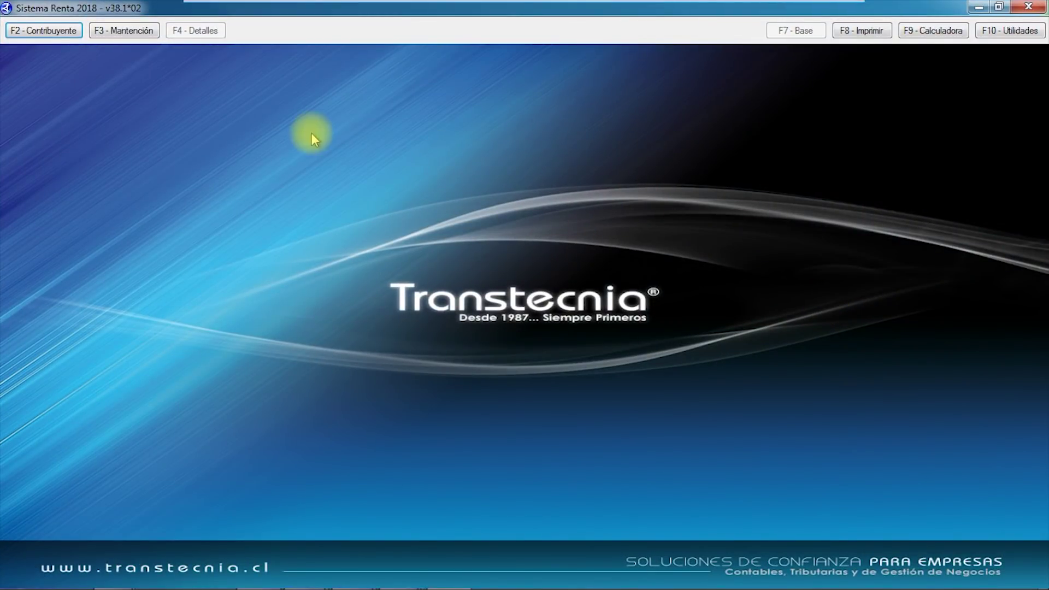
Browse the imported taxpayer list and close it without choosing one.
click(47, 31)
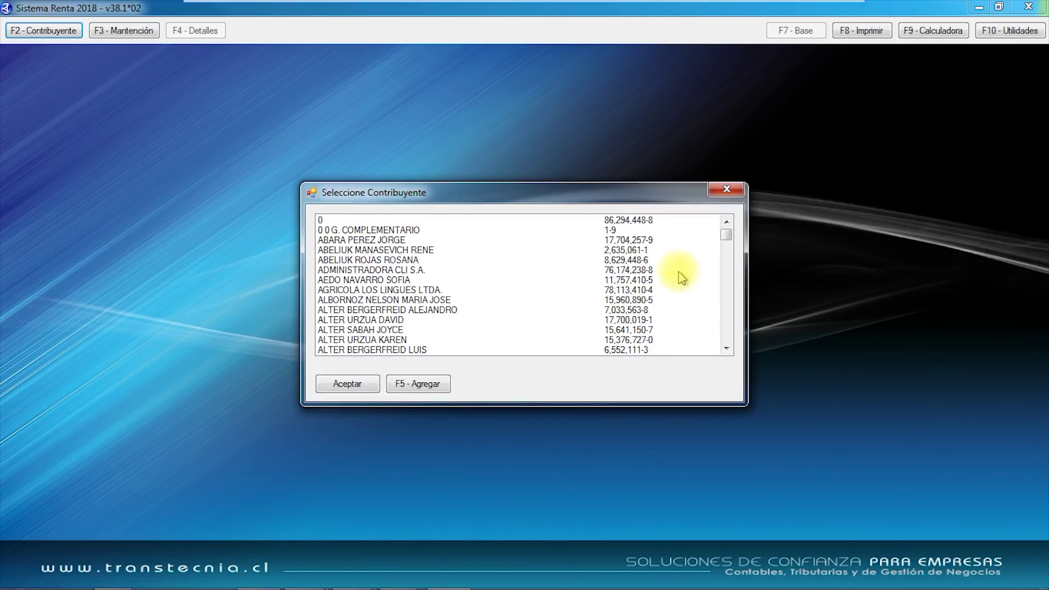
mouse_move(728, 244)
mouse_down()
mouse_move(729, 347)
mouse_move(731, 239)
mouse_up()
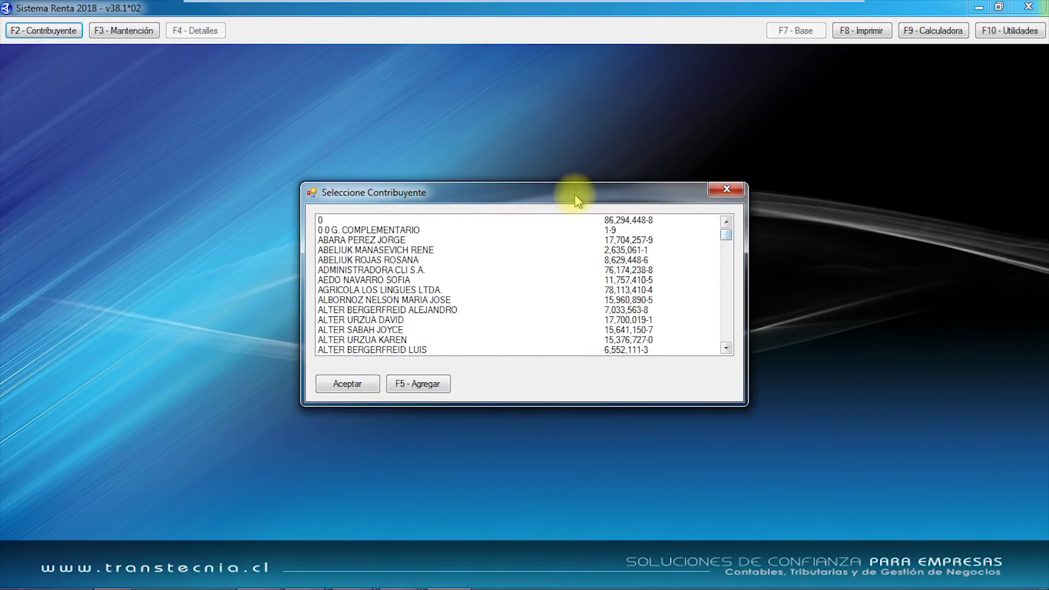
click(725, 191)
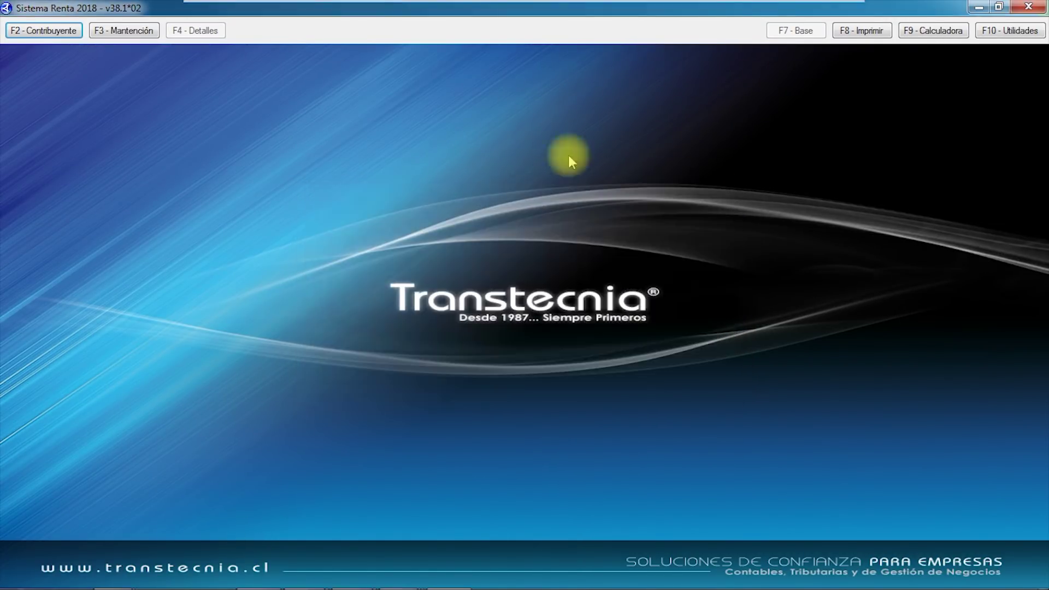
View an imported taxpayer's maintenance record and close it.
click(125, 31)
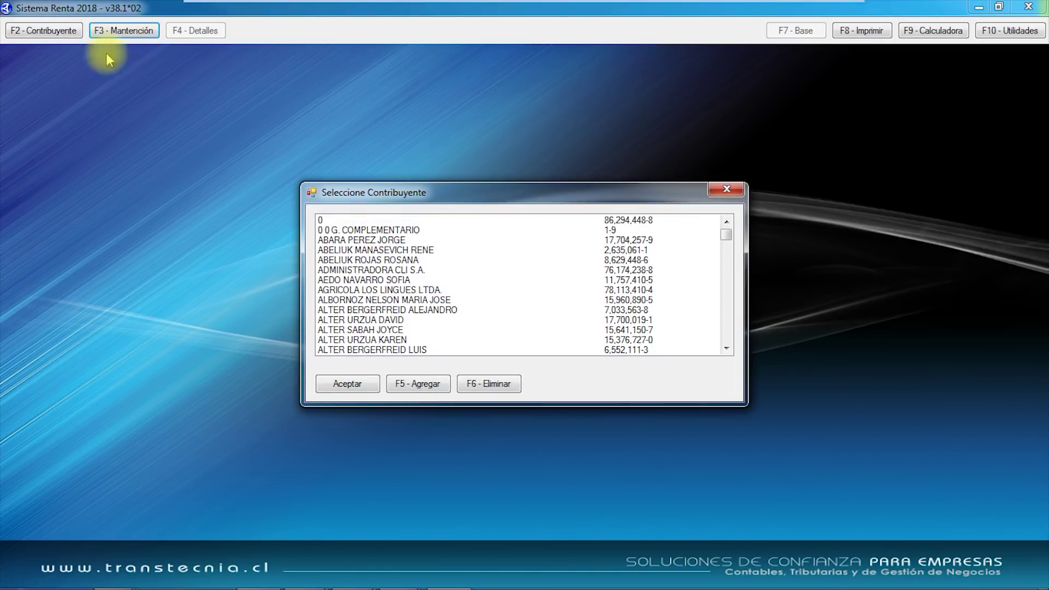
double_click(376, 260)
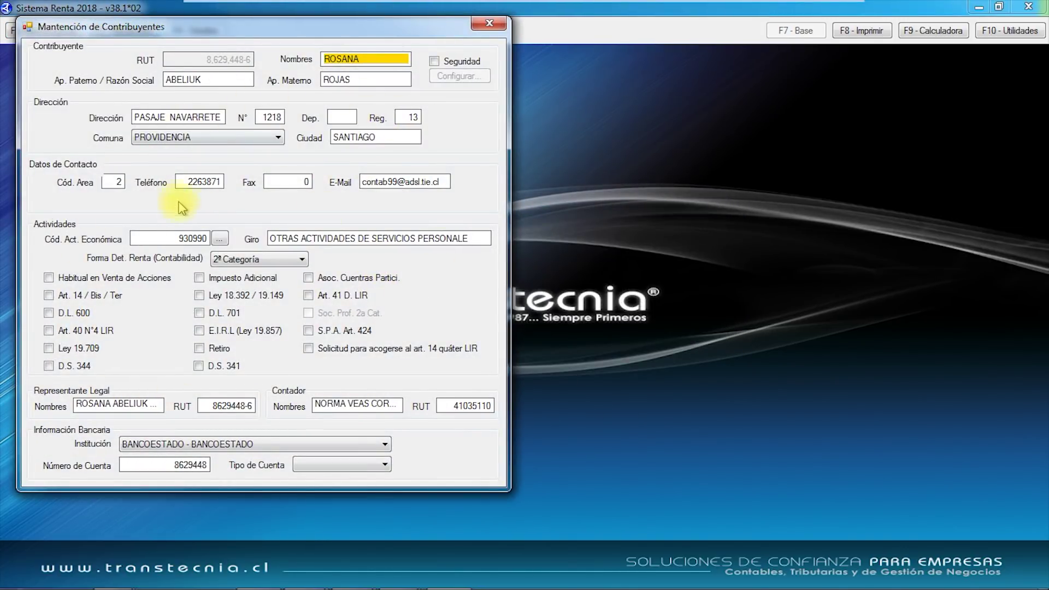
click(483, 24)
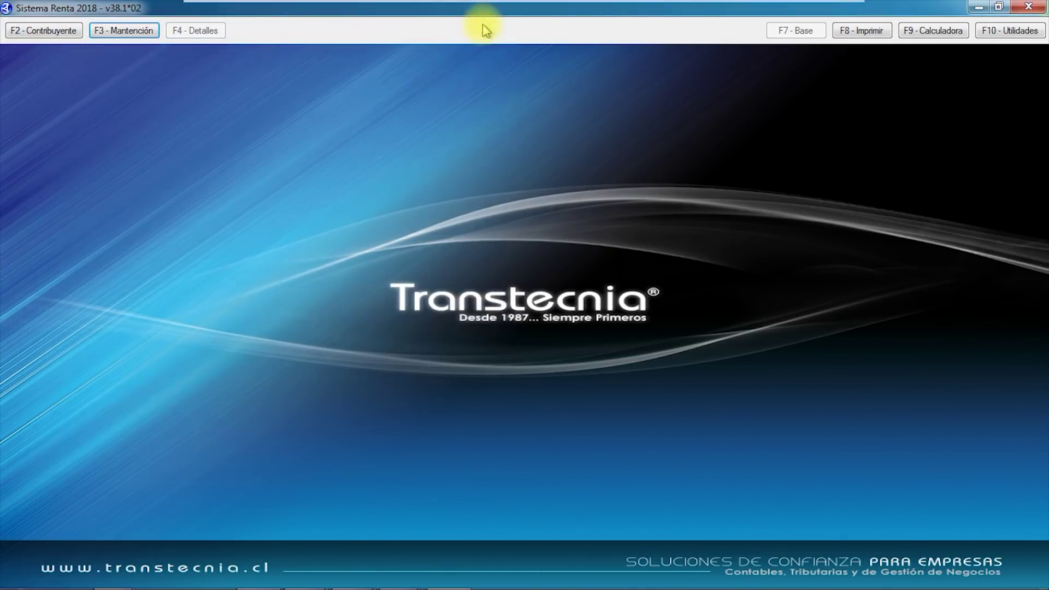
Open that imported taxpayer's return from the taxpayer list.
click(50, 33)
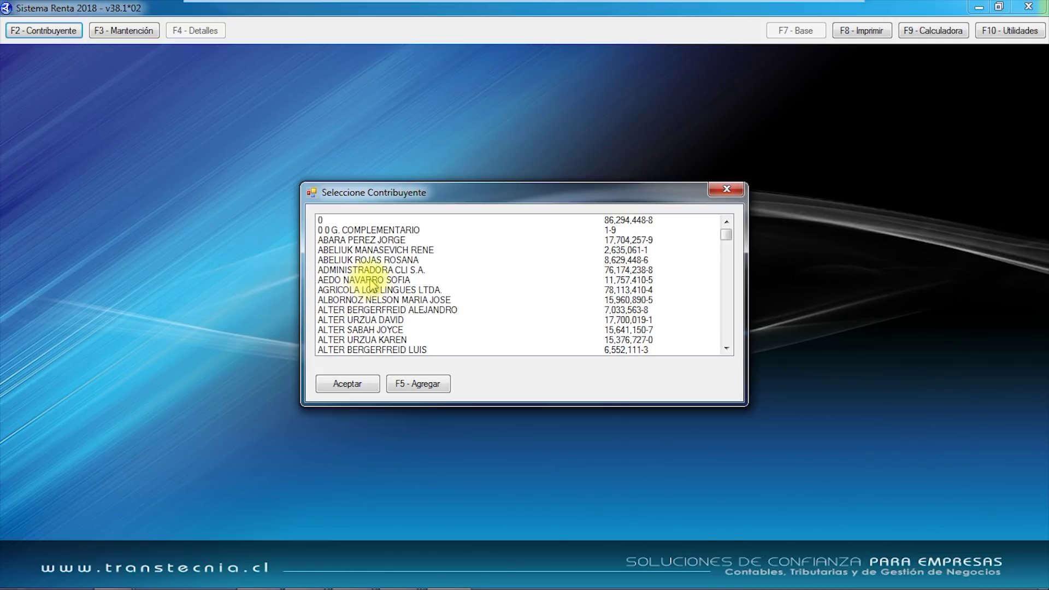
click(375, 261)
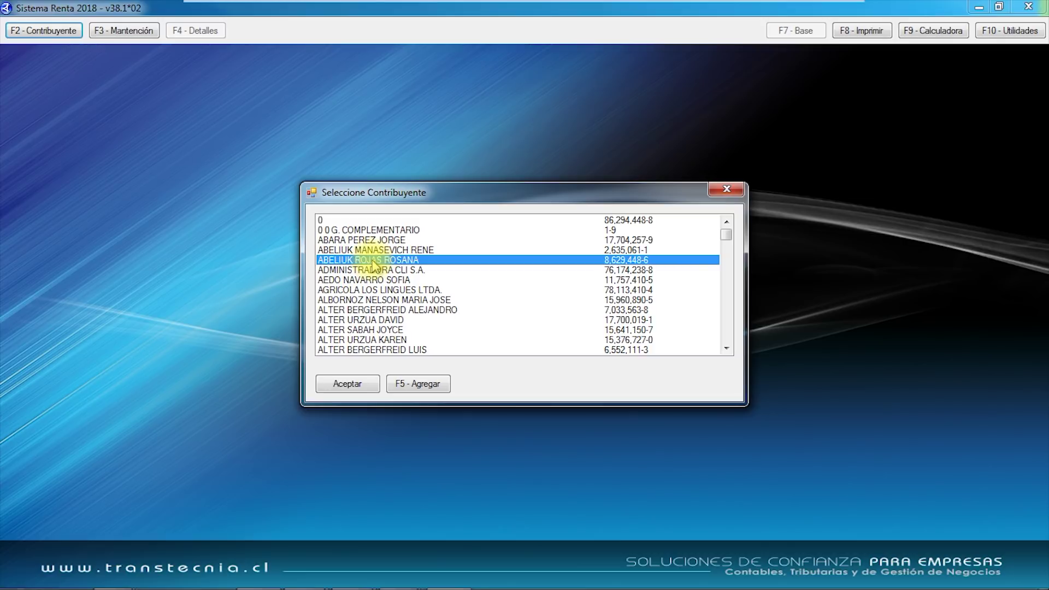
double_click(373, 260)
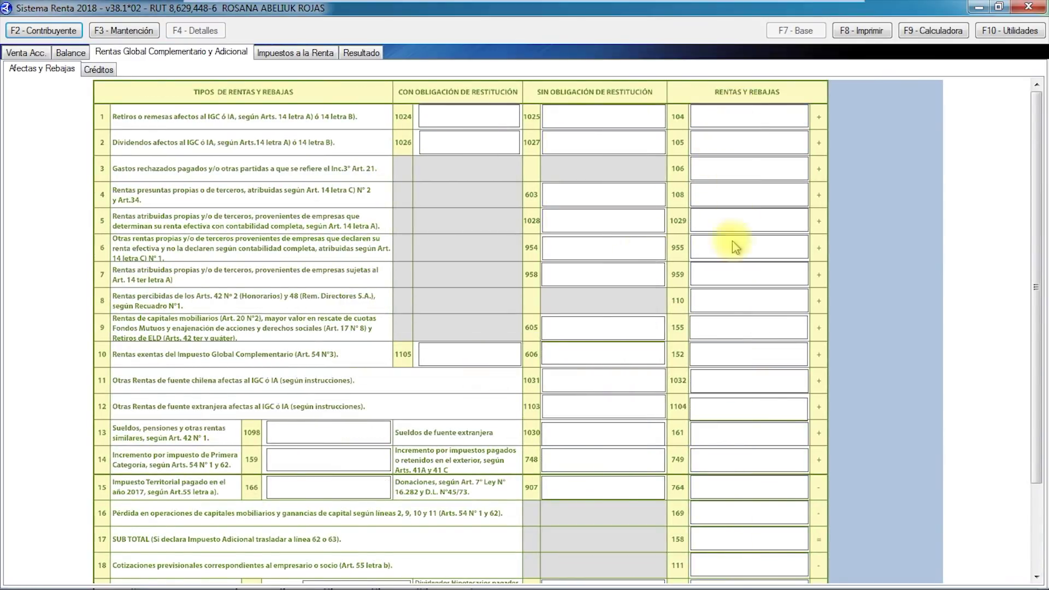
Reopen the original demo taxpayer's return from the taxpayer list, showing code 104 at 37,874,580.
click(96, 70)
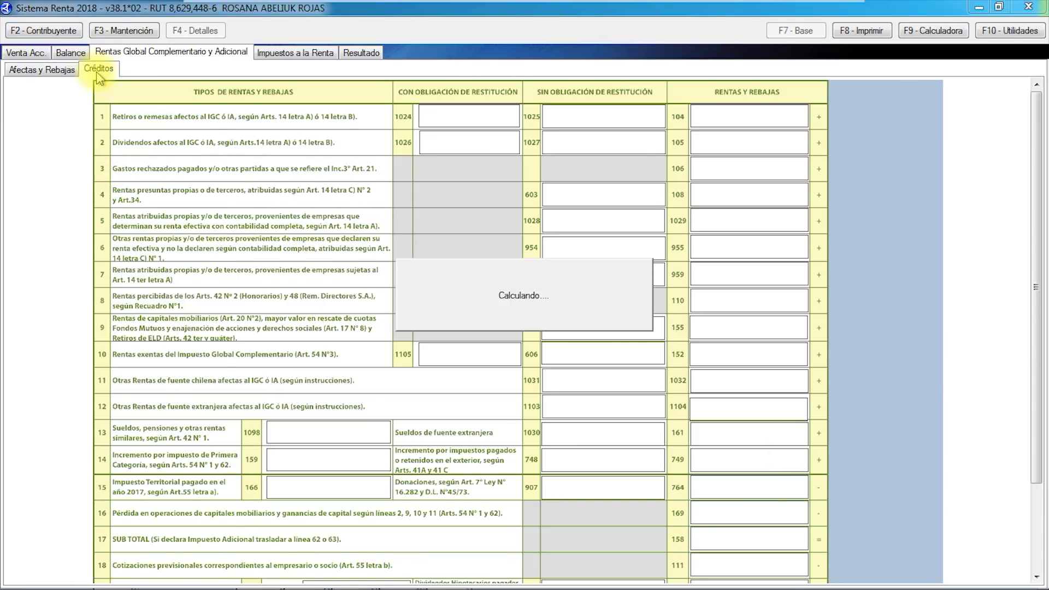
click(52, 72)
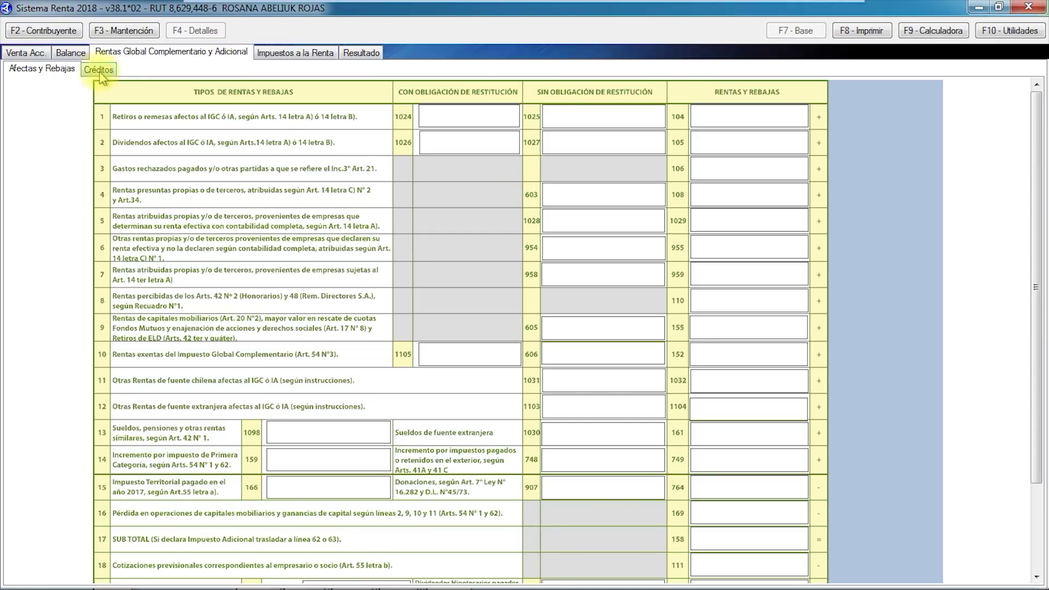
click(43, 31)
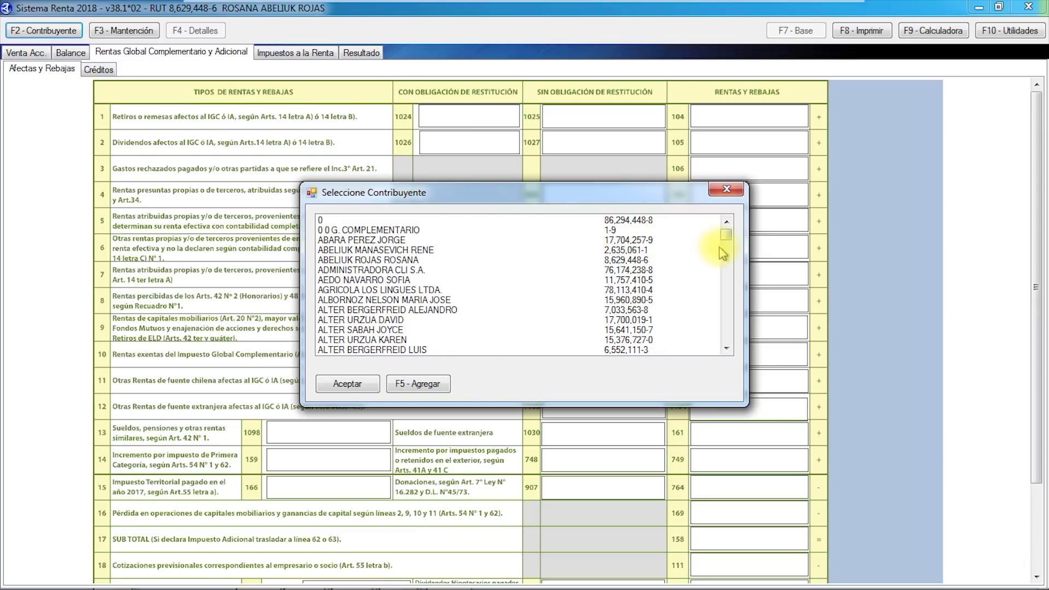
drag(730, 240, 707, 318)
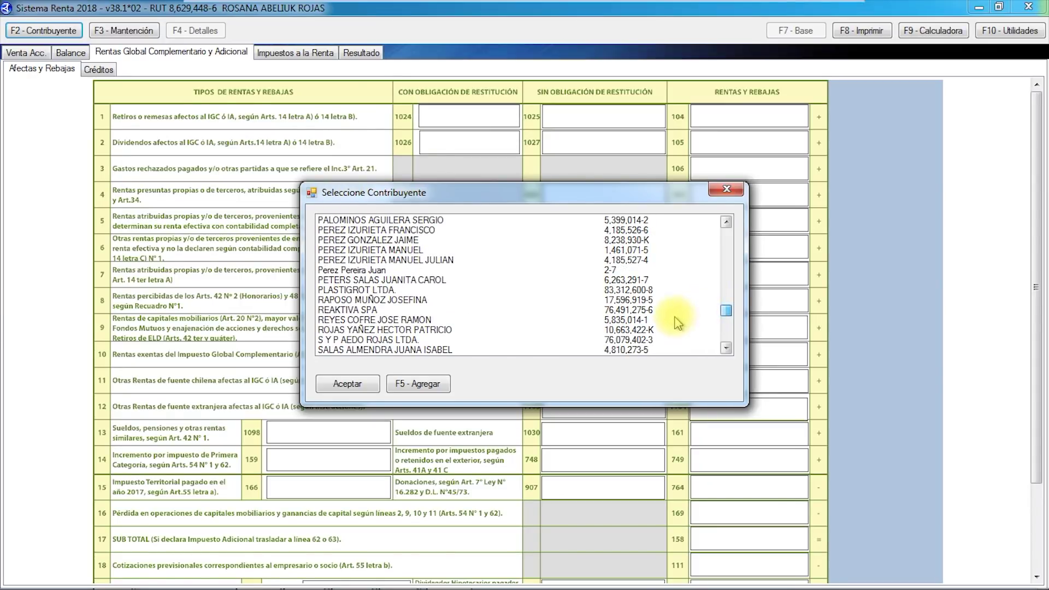
double_click(339, 270)
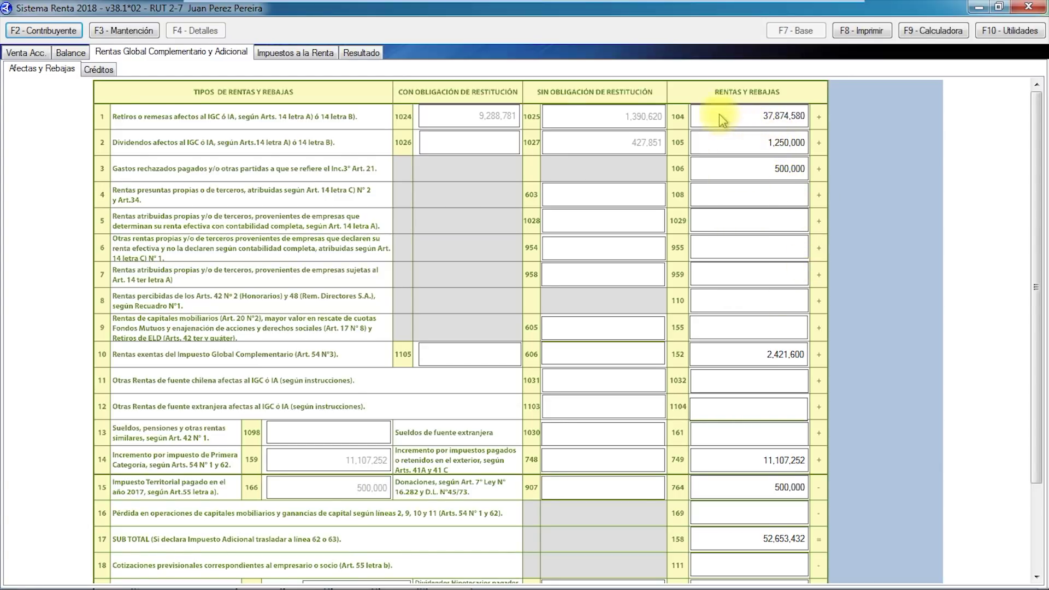
Check codes 104, 105, line 3's 500,000 and 2,421,600 exempt income, then open line 104's withdrawal detail.
click(797, 120)
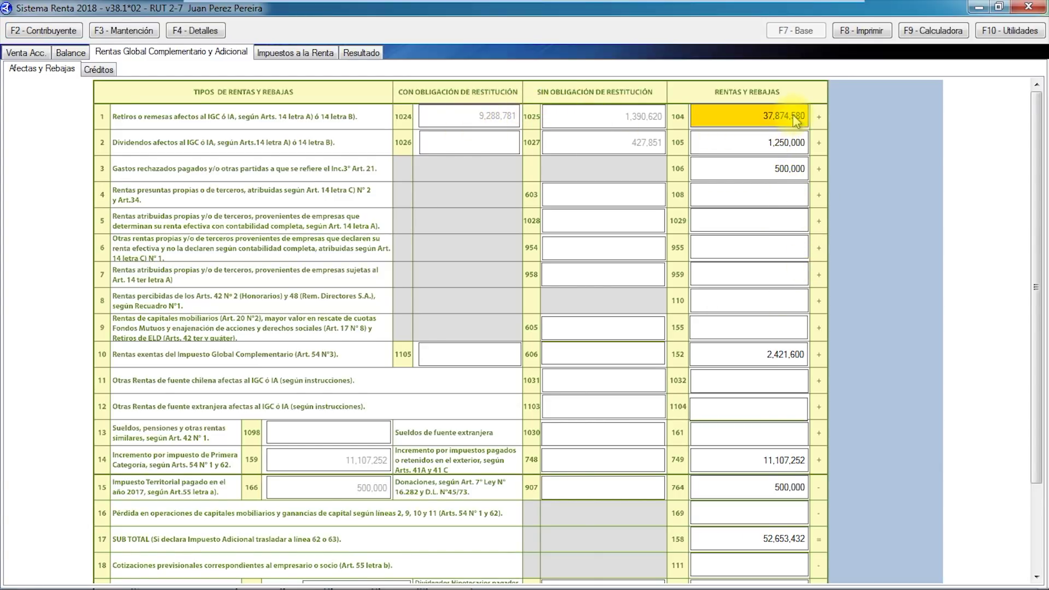
click(740, 143)
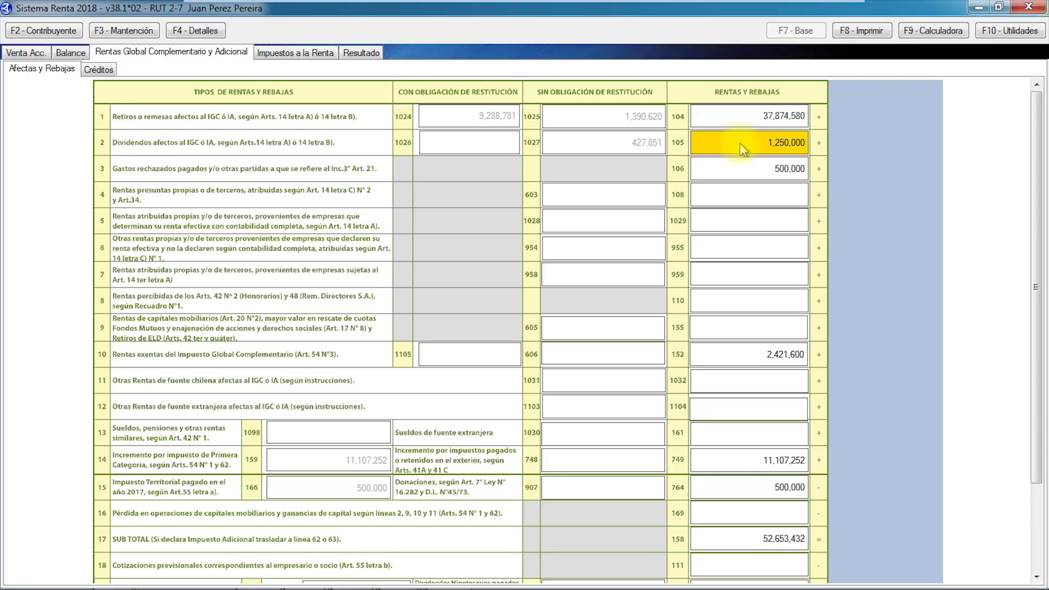
click(738, 174)
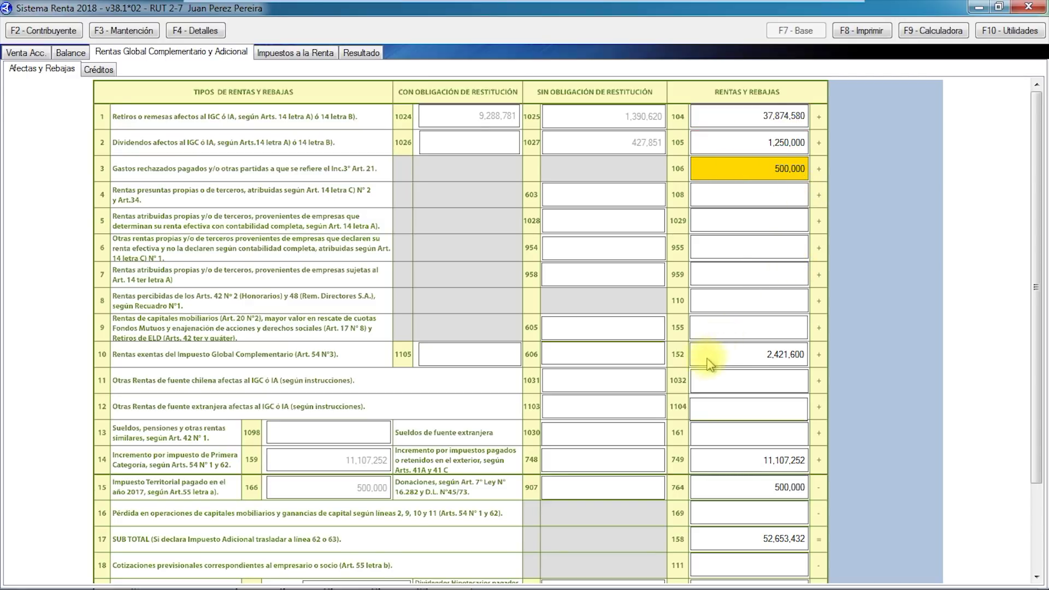
click(757, 362)
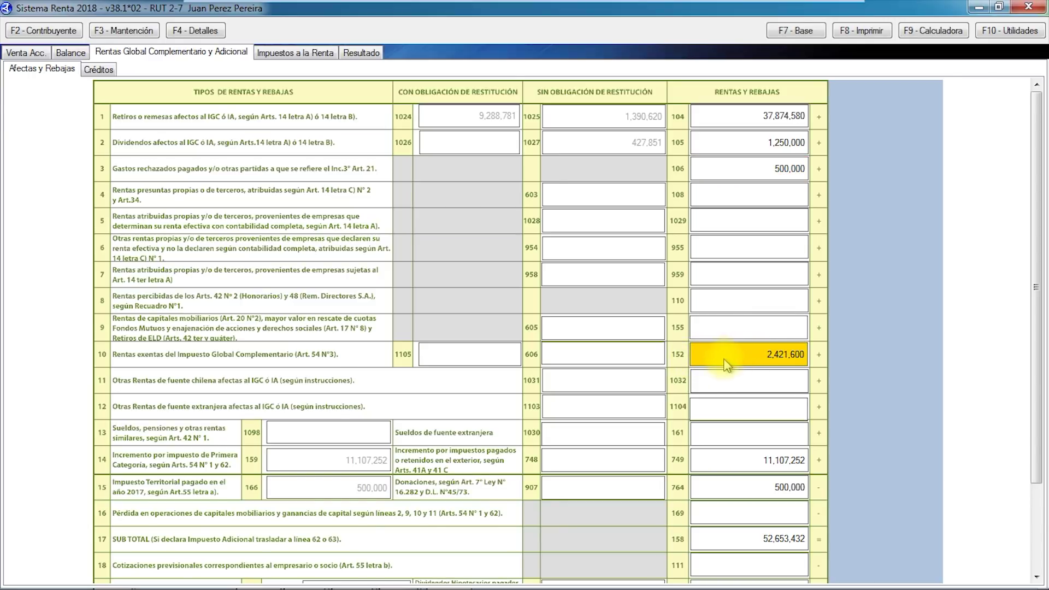
click(743, 116)
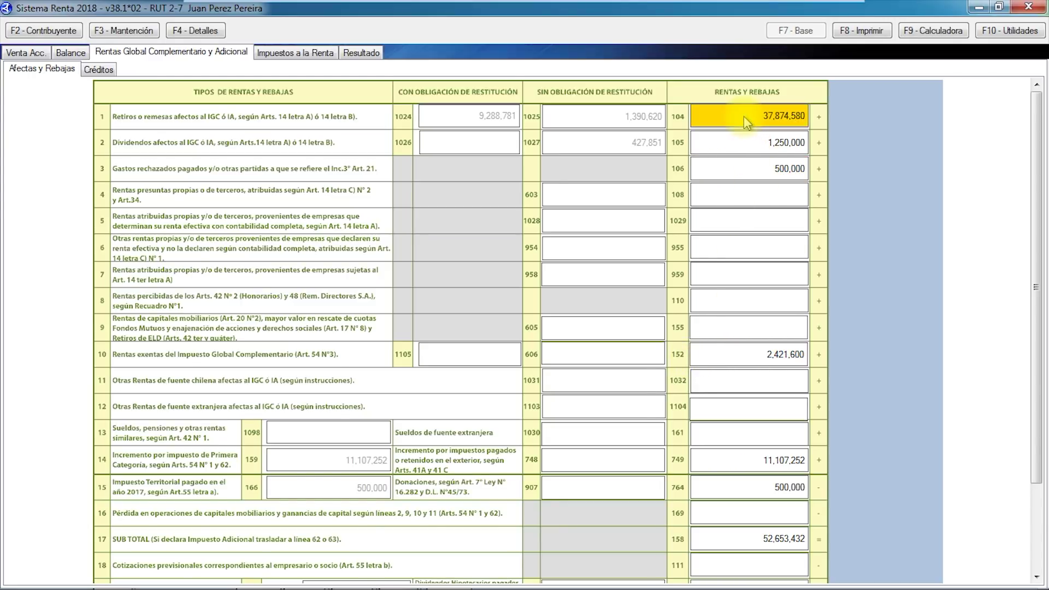
click(666, 364)
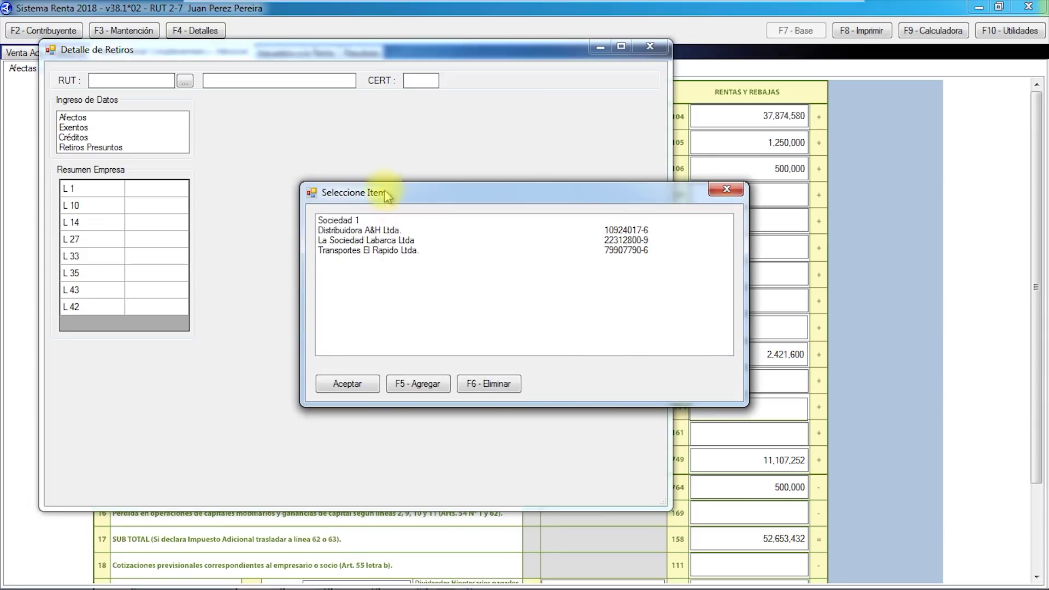
Review Distribuidora A&H Ltda.'s withdrawals, including the 407,600 exempt amount, and close the detail window.
double_click(363, 232)
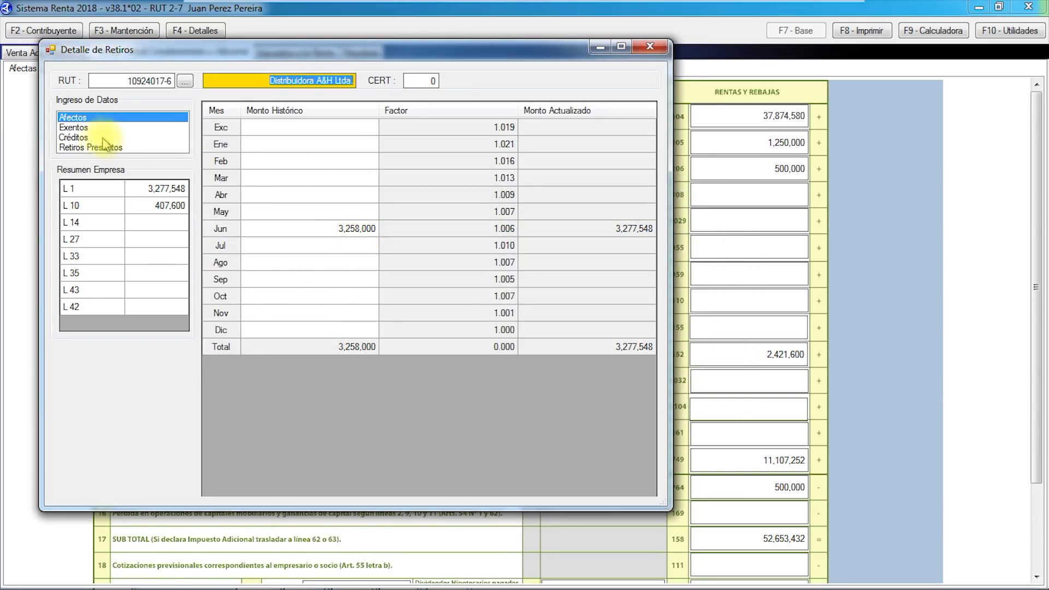
click(77, 128)
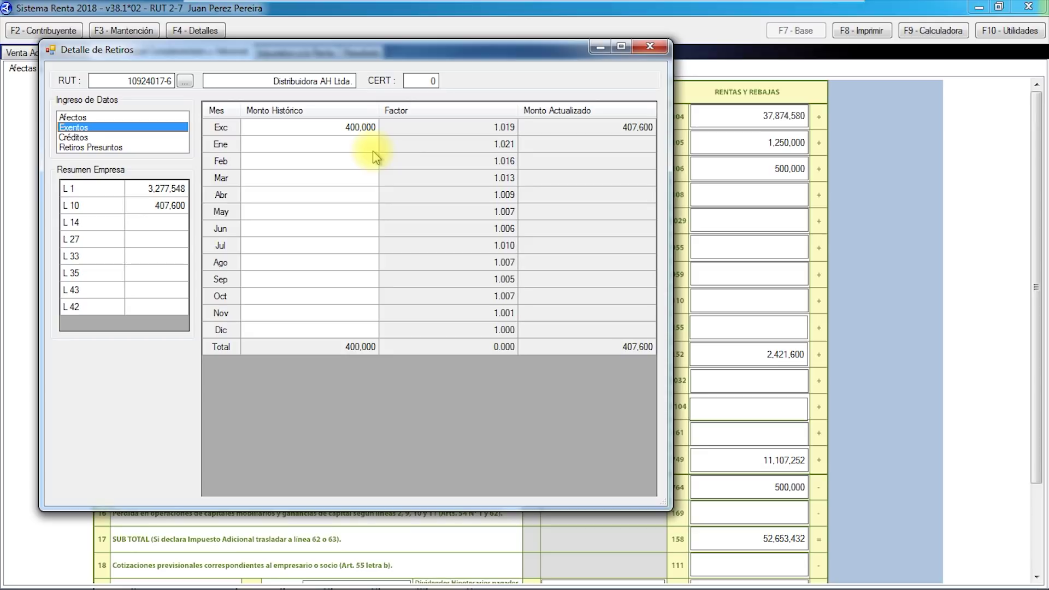
click(649, 49)
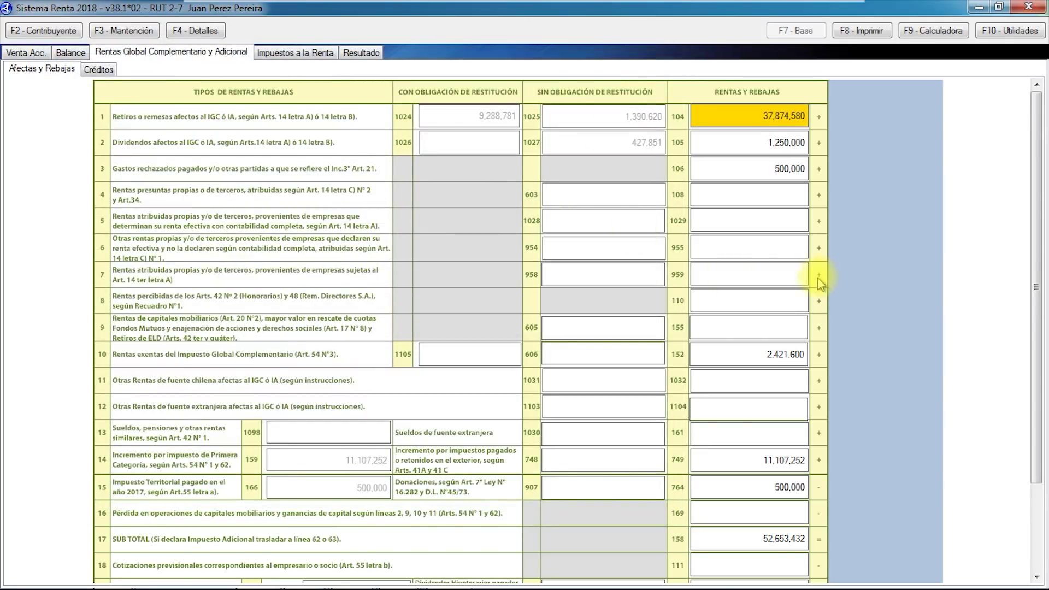
Check the 2,421,600 exempt income and 52,653,432 base, then view Créditos with 3,251,073 on line 27.
click(767, 359)
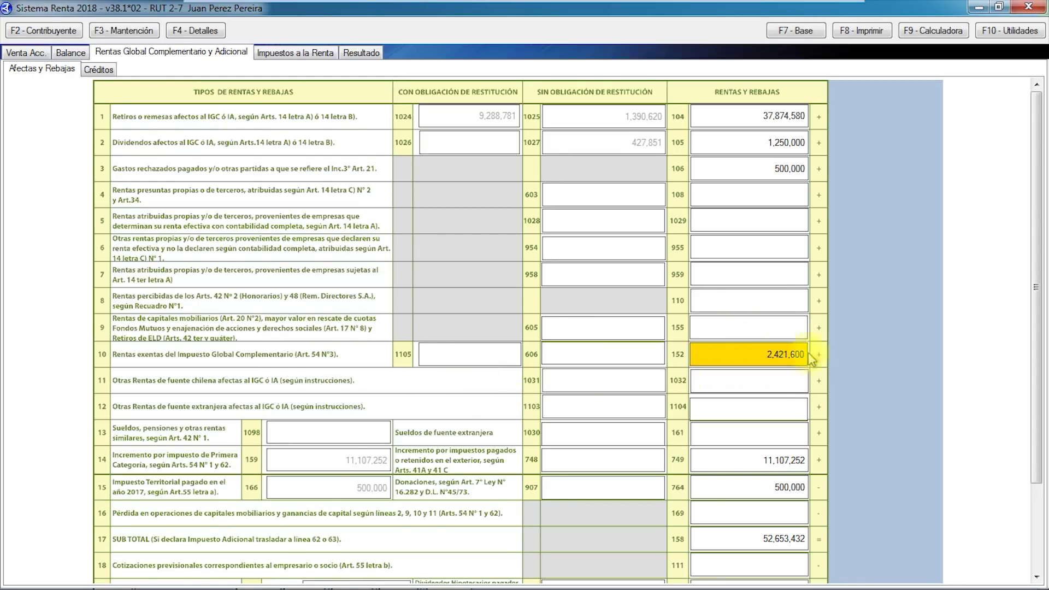
mouse_move(1038, 281)
mouse_down()
mouse_move(1038, 385)
mouse_move(1038, 276)
mouse_up()
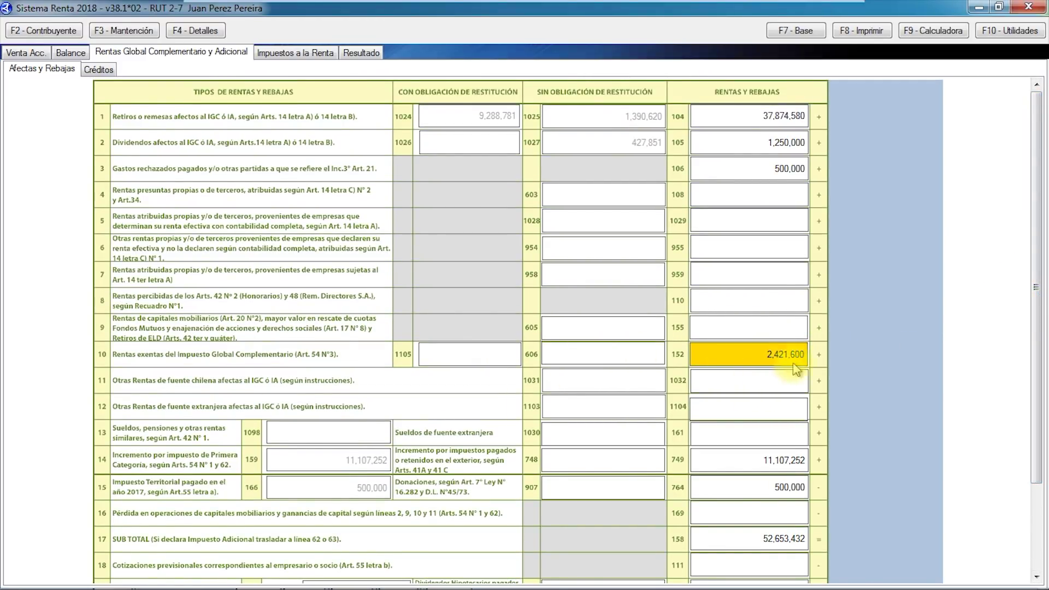
drag(1036, 320, 1014, 410)
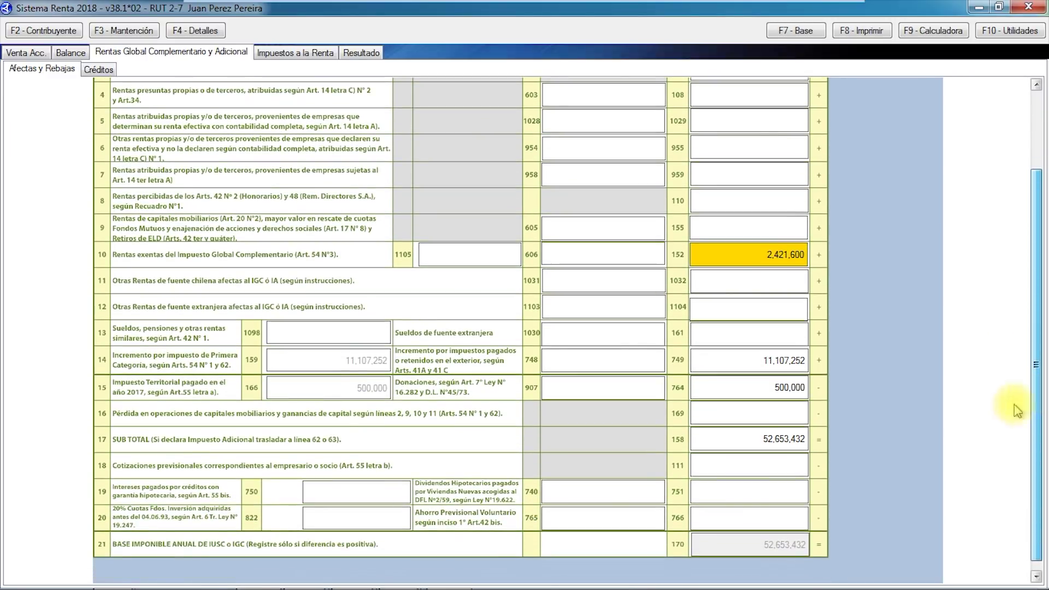
click(99, 70)
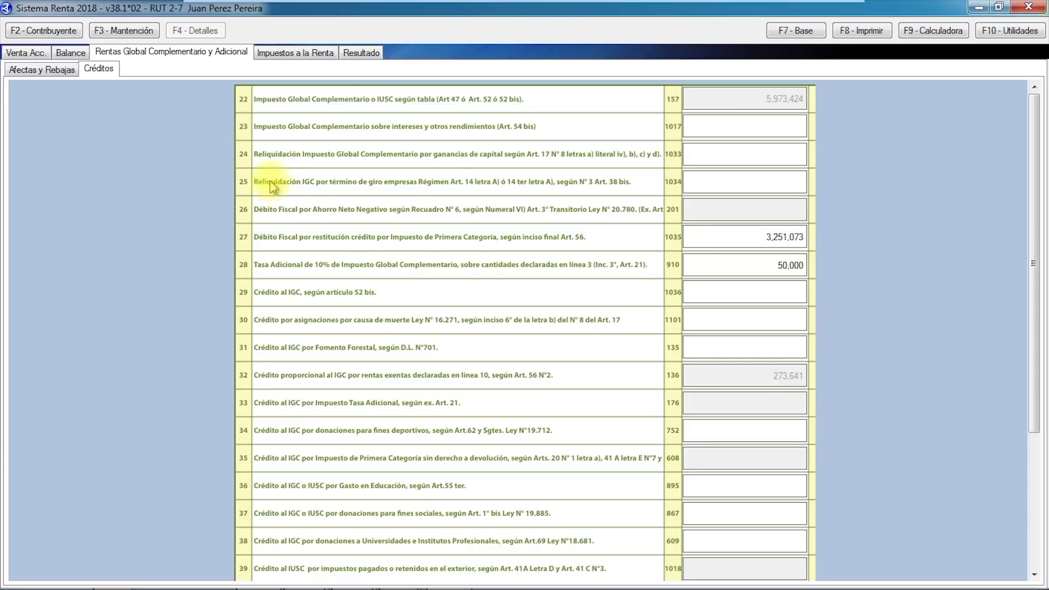
Recheck exempt income and credits, then view the Resultado with a 2,106,396 refund balance.
click(54, 71)
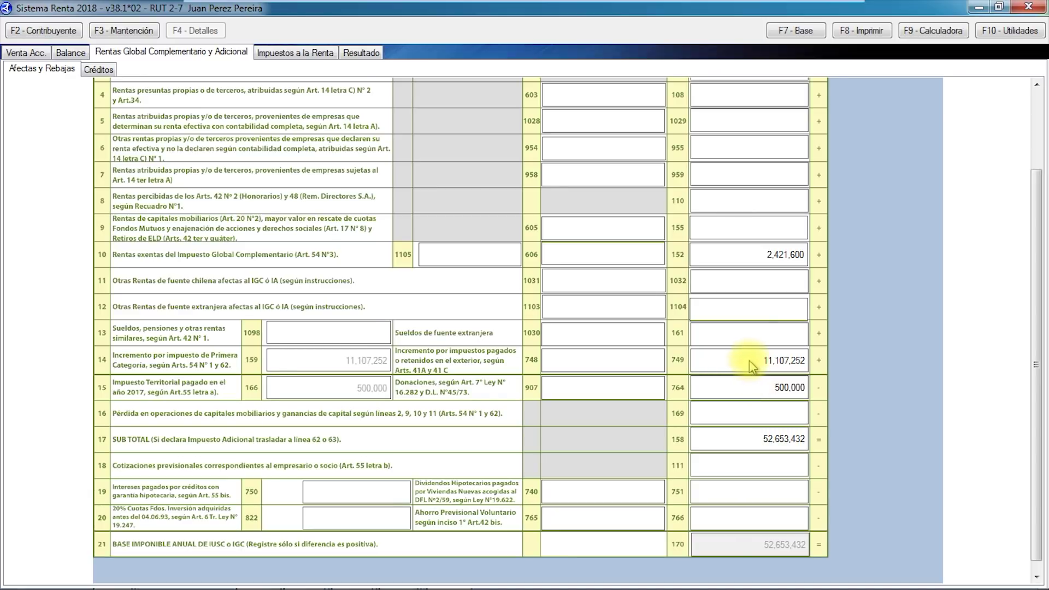
click(757, 257)
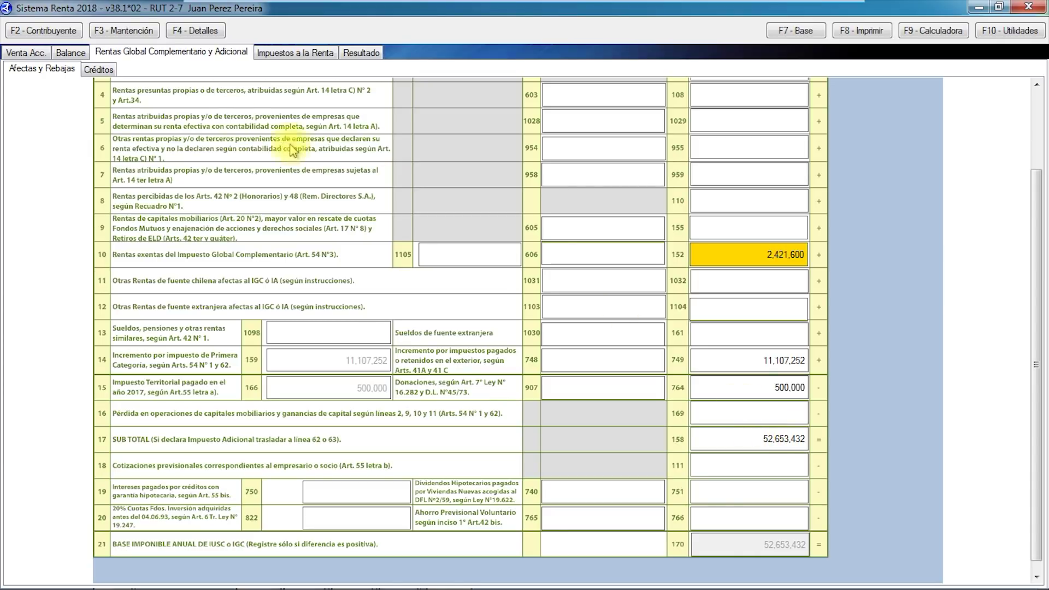
click(97, 69)
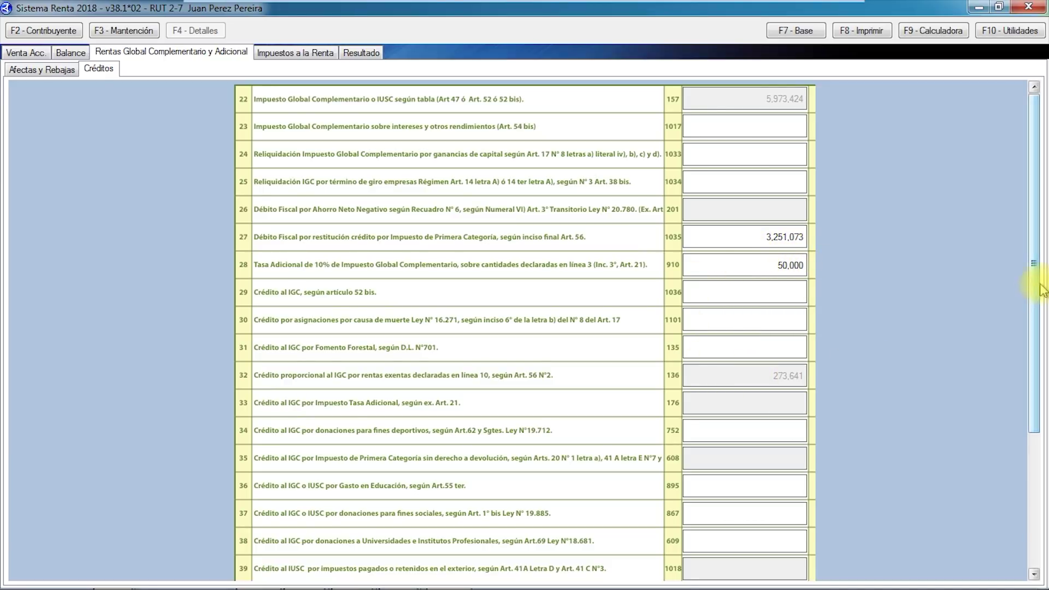
drag(1034, 279, 1037, 367)
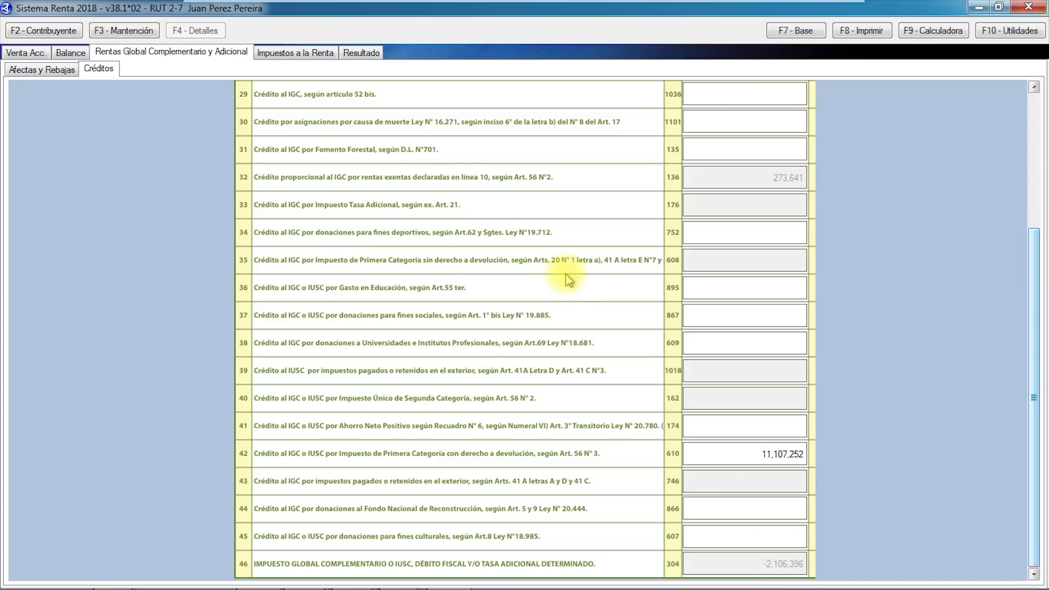
click(350, 55)
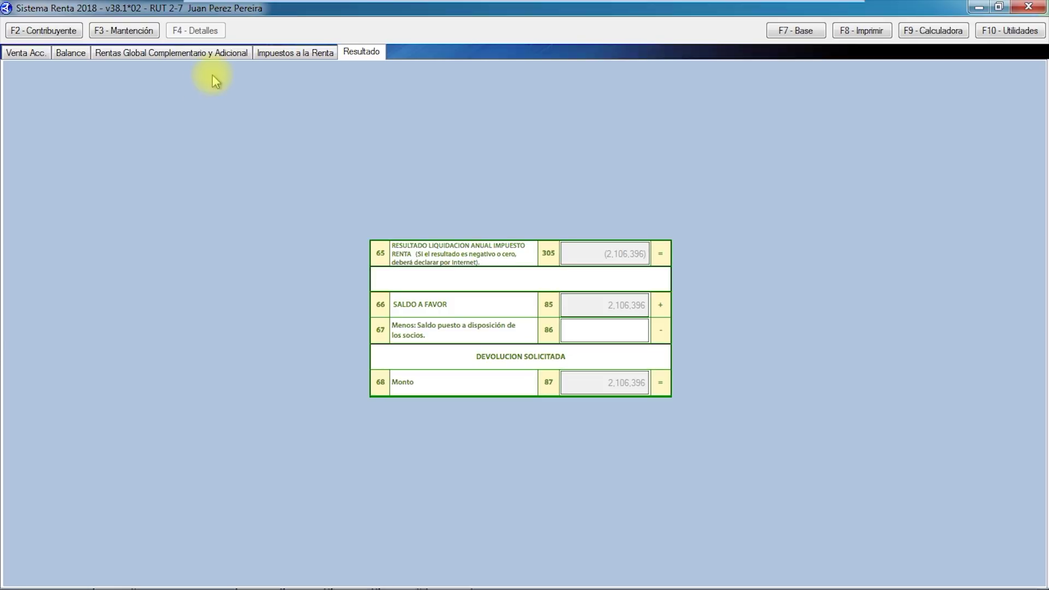
Return to the complementary income Afectas y Rebajas sheet, scrolled up to line 1 at 37,874,580.
click(148, 53)
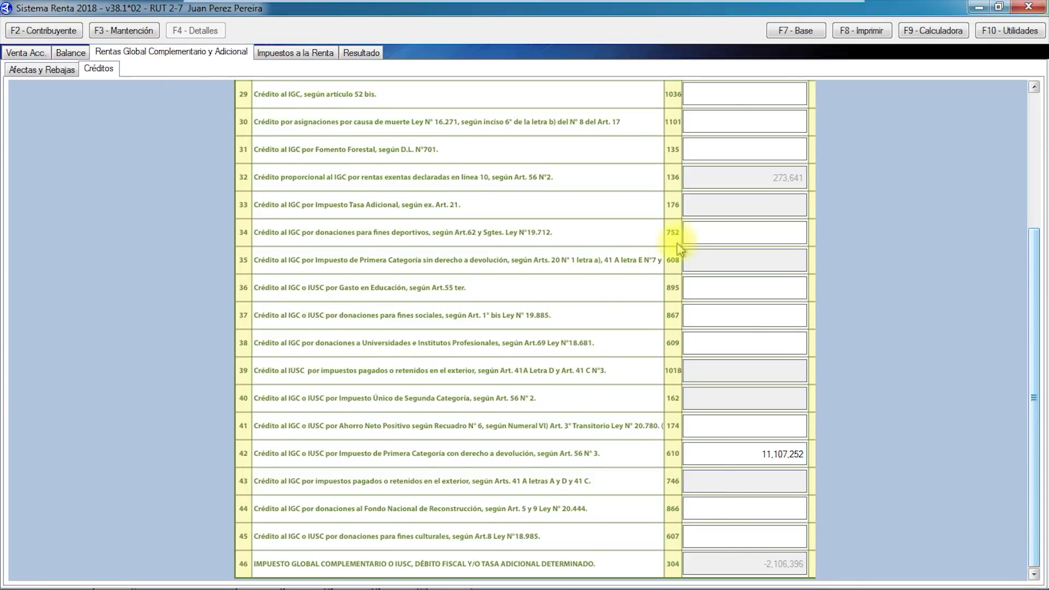
drag(1033, 250, 1038, 99)
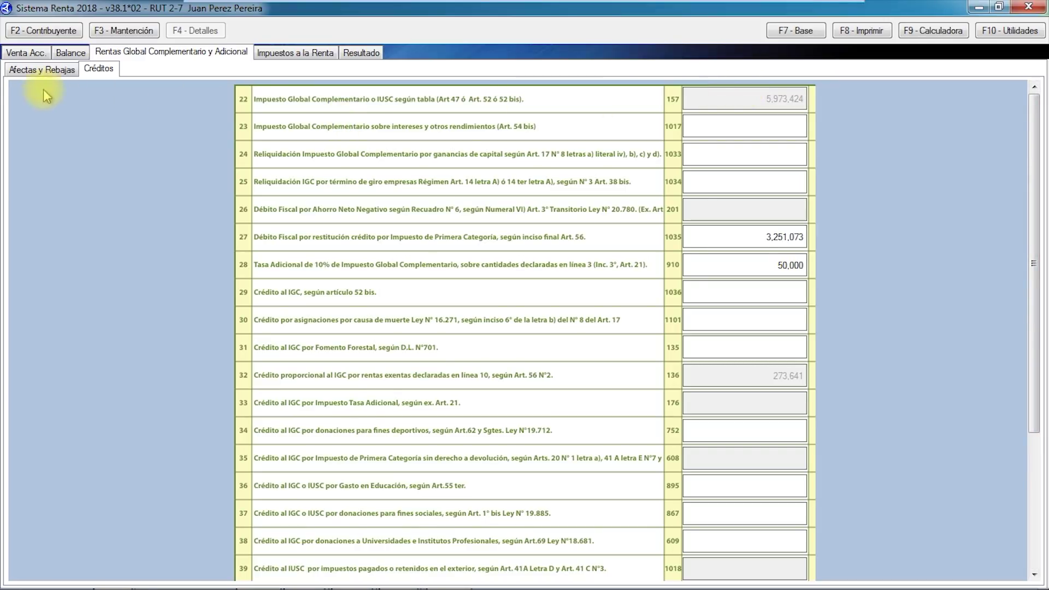
click(41, 70)
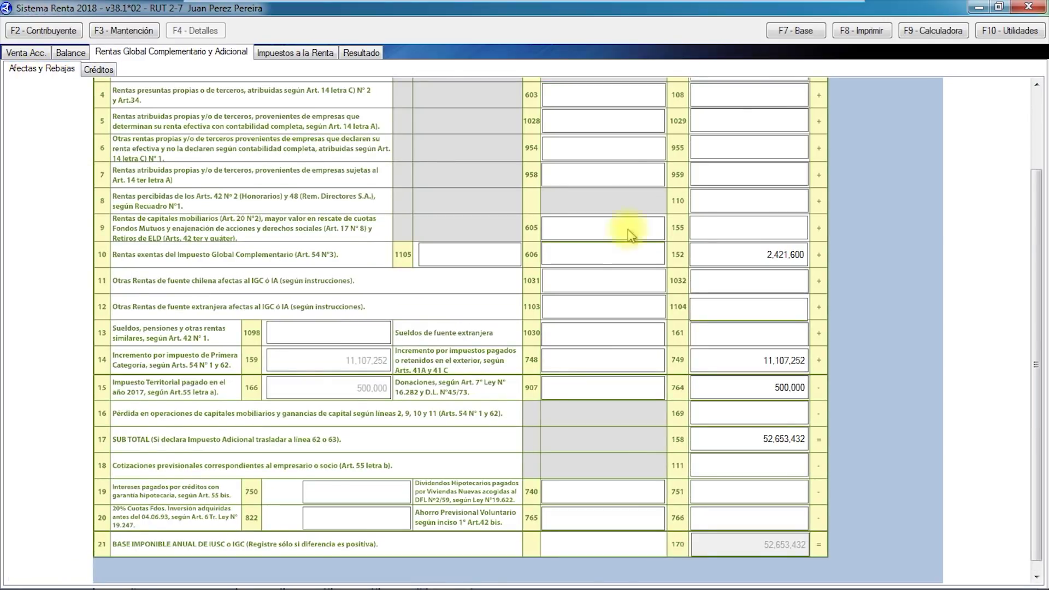
drag(1034, 352, 1041, 251)
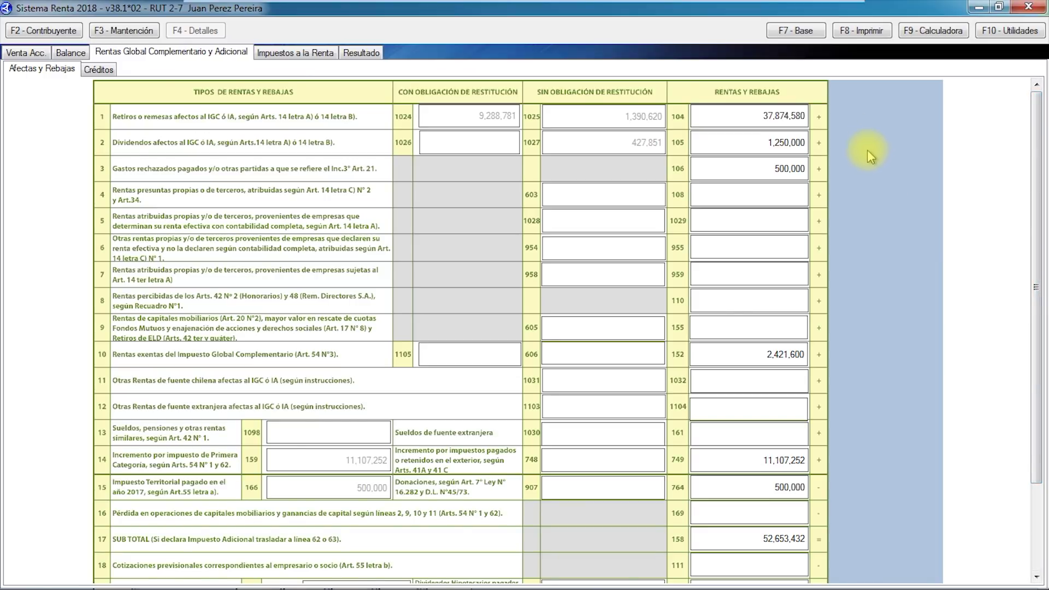
Generate the Formulario 22 internet file for an original return as SII\00000002.TXT.
click(860, 32)
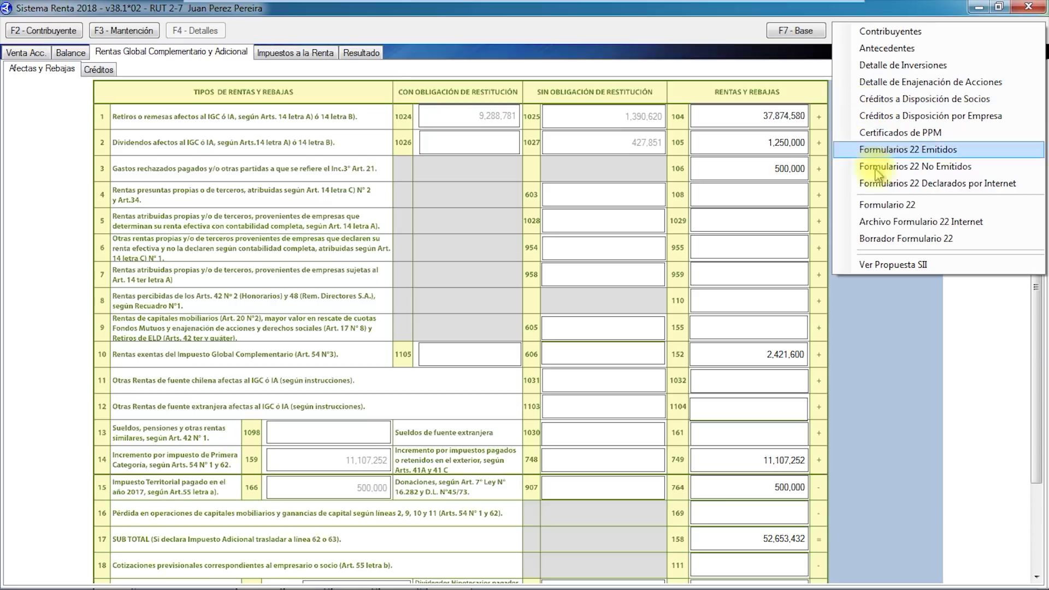
click(898, 222)
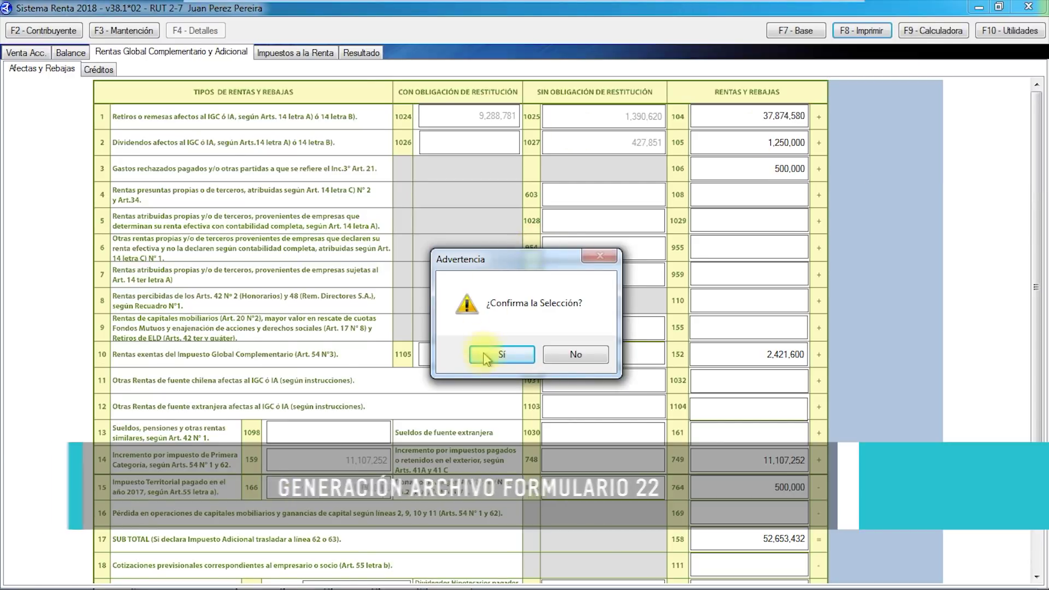
click(500, 355)
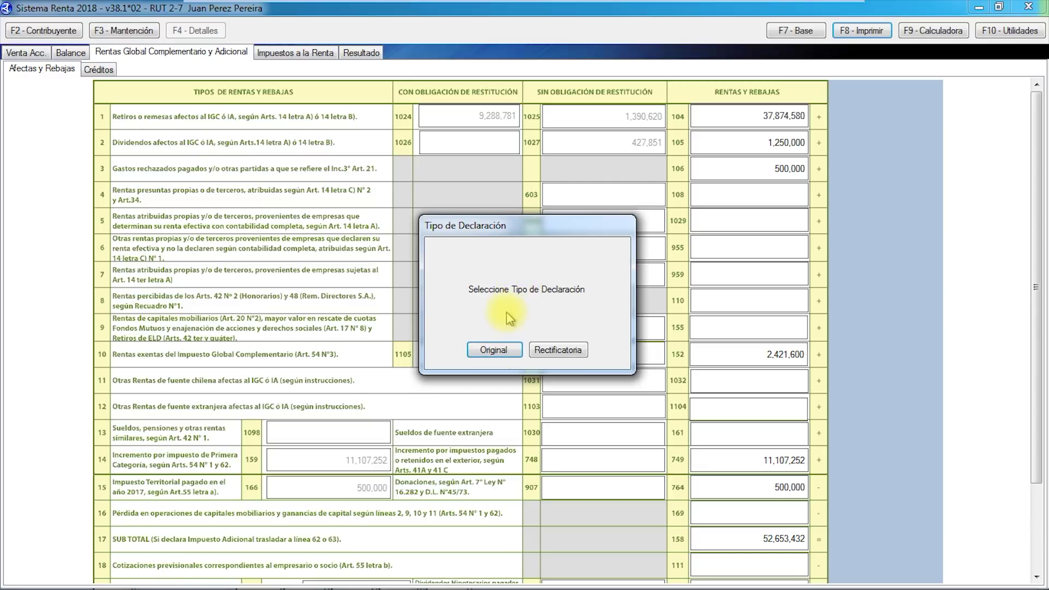
click(492, 351)
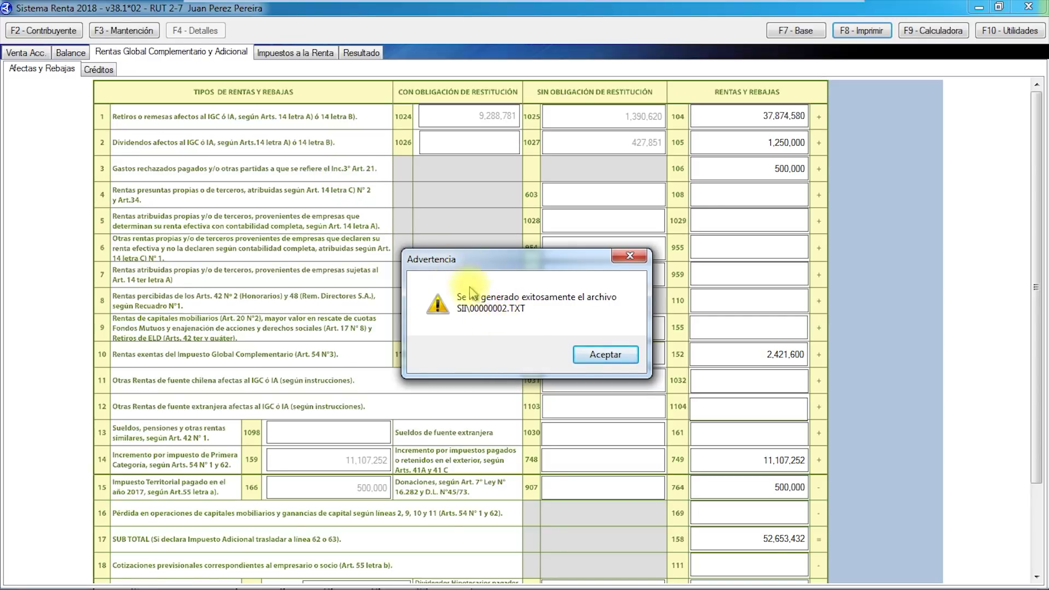
Dismiss the file-created notice and scroll the Afectas y Rebajas sheet.
click(607, 355)
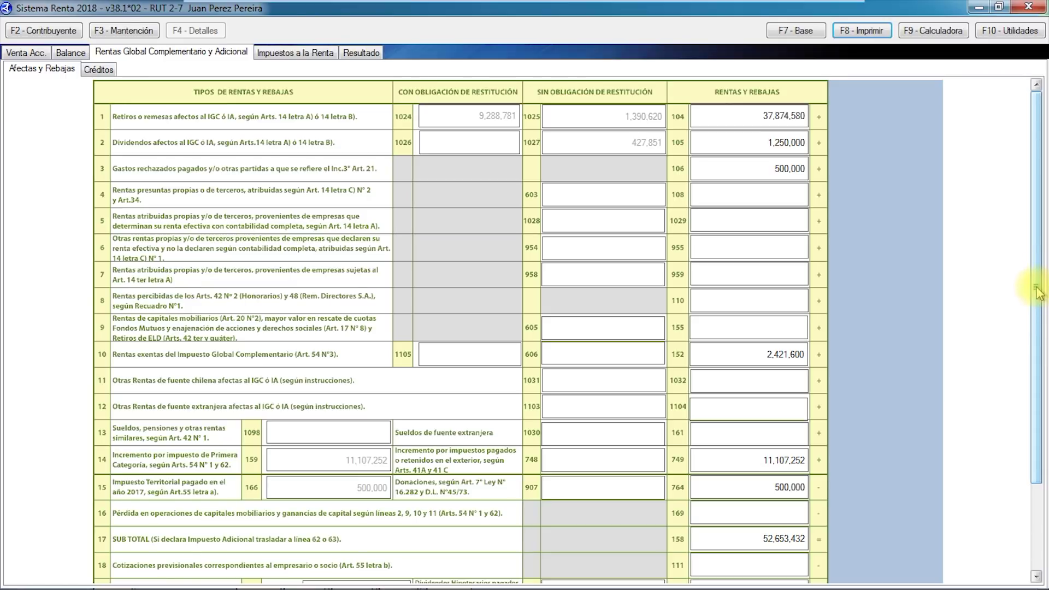
drag(1037, 292, 1040, 270)
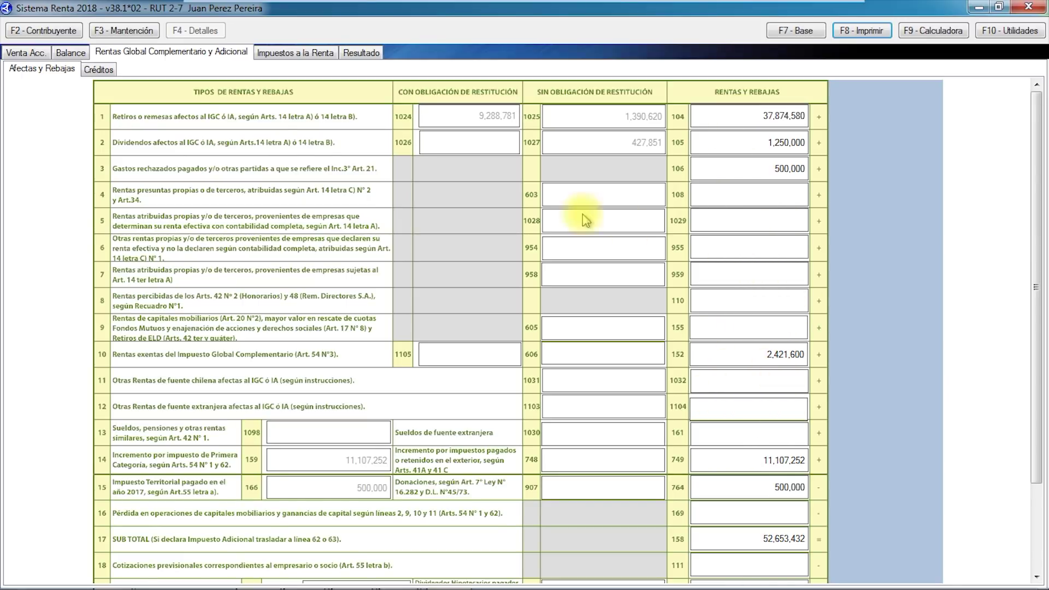
Review the income tax Deducción sheet (code 757 at 2,106,396), then return to complementary income.
click(297, 57)
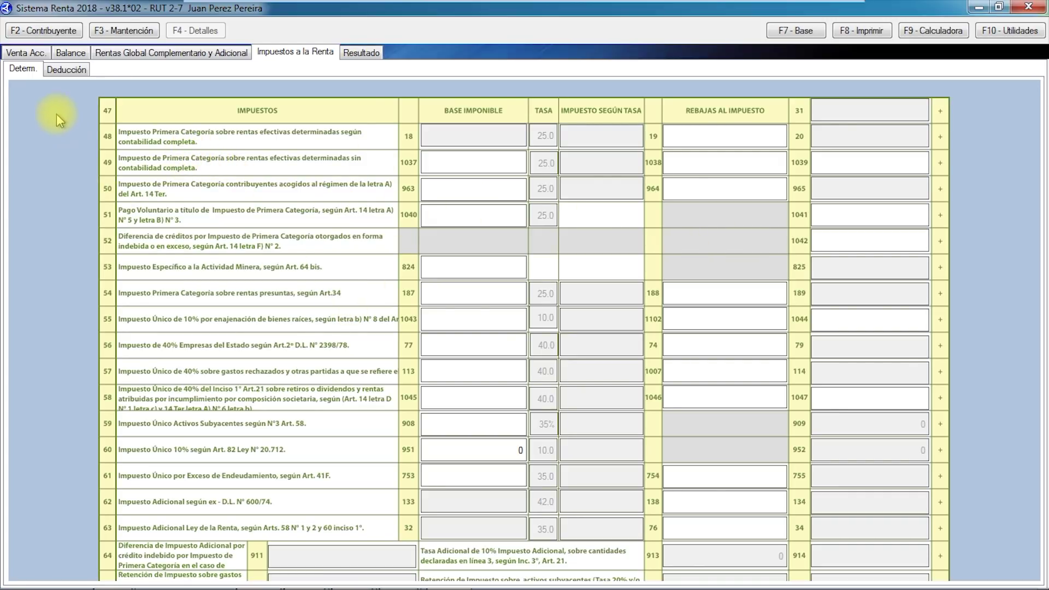
click(66, 70)
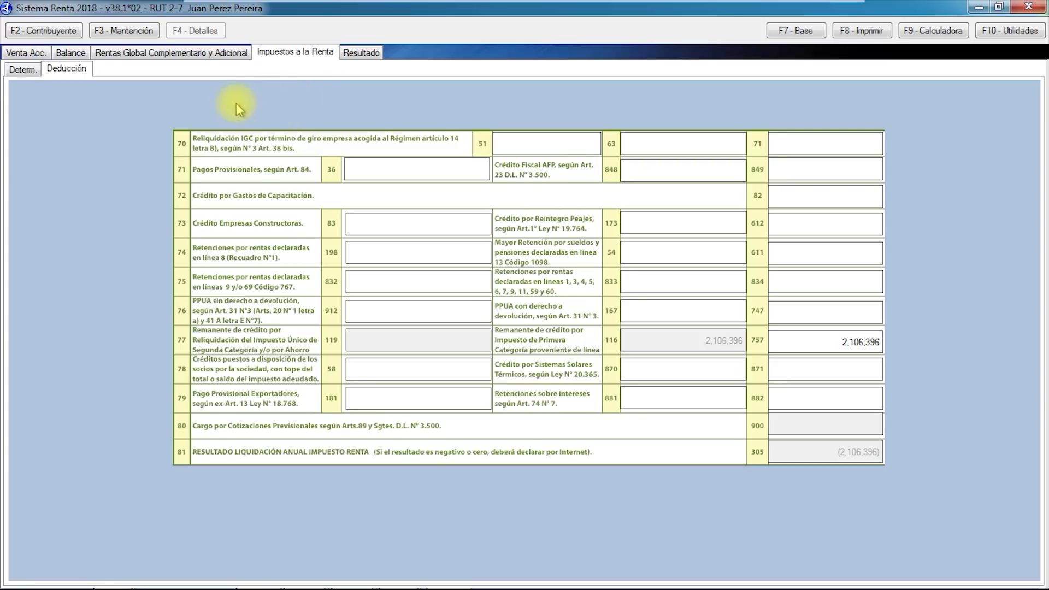
click(139, 54)
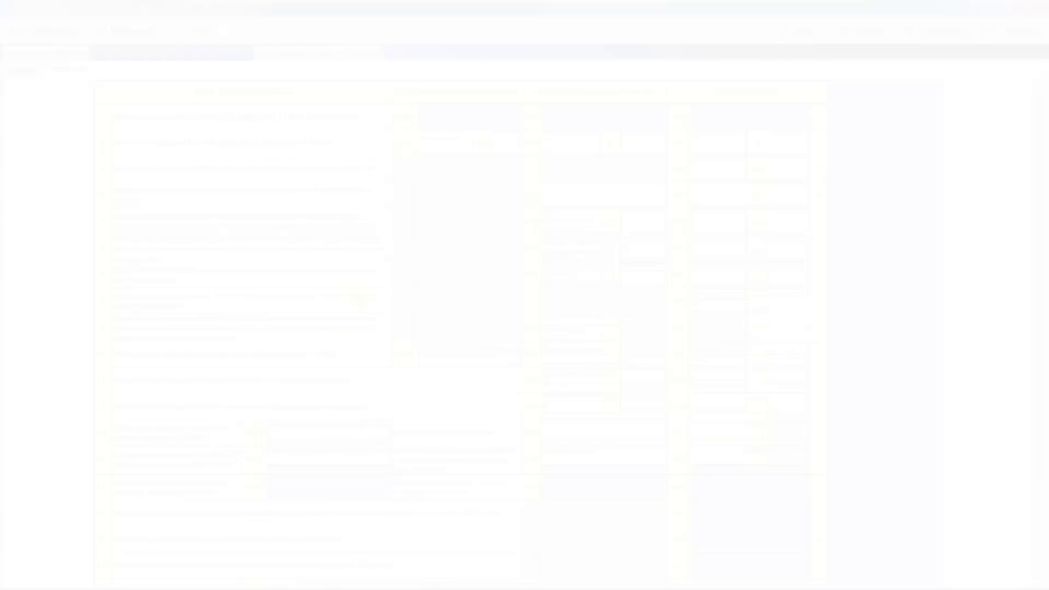